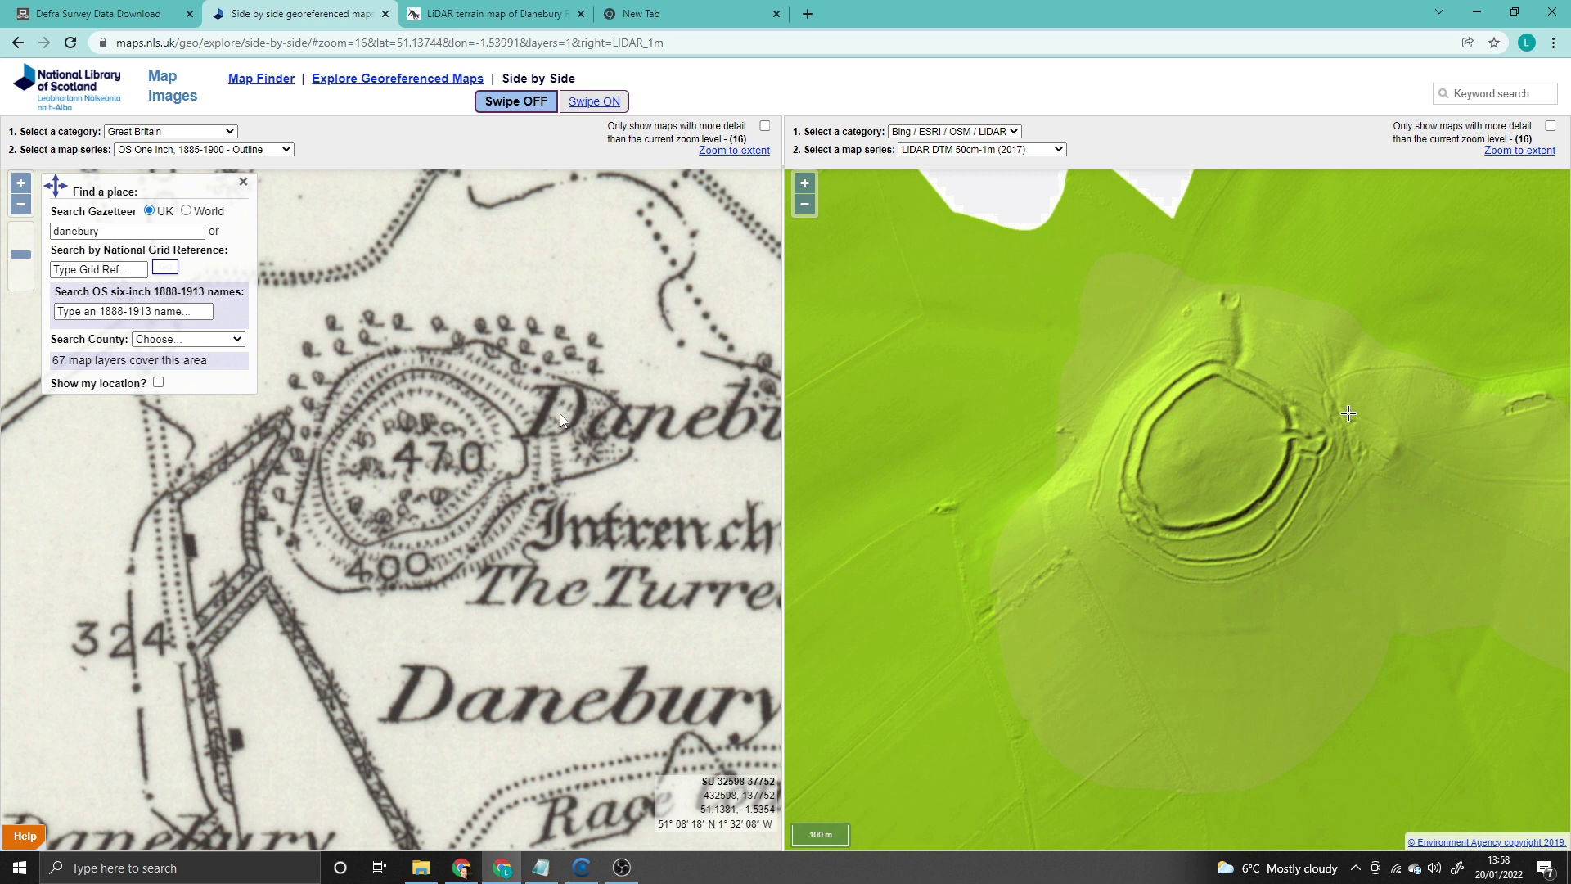
Compare Danebury on the OS One Inch map with the LiDAR DTM 50cm-1m (2019-2020) layer, and return to the 2017 layer.
left_click_drag(559, 414, 555, 413)
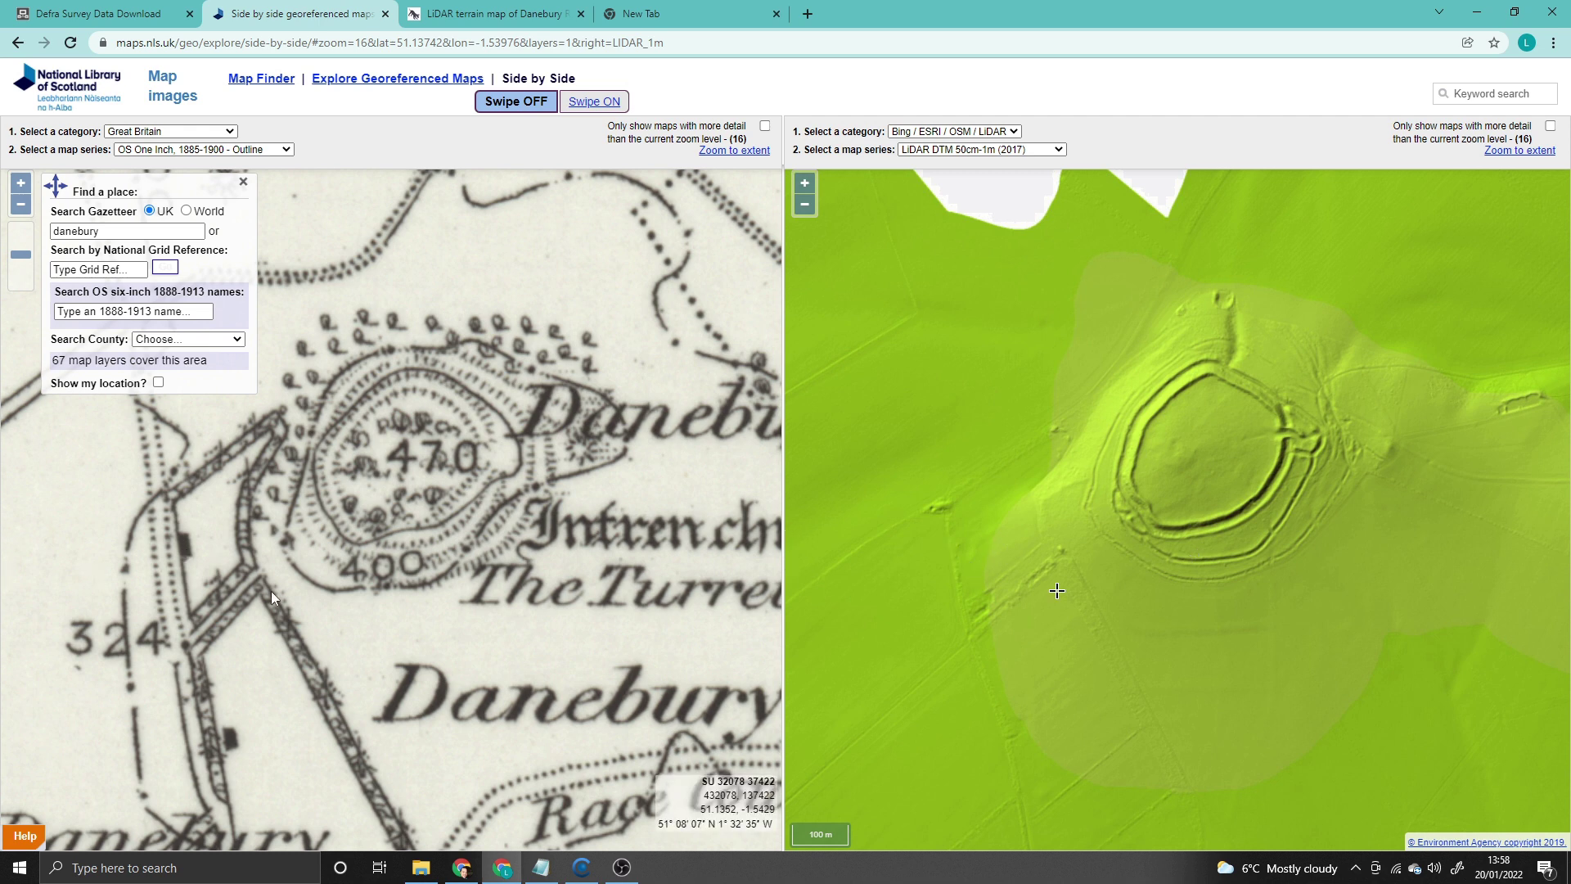
left_click_drag(272, 590, 247, 468)
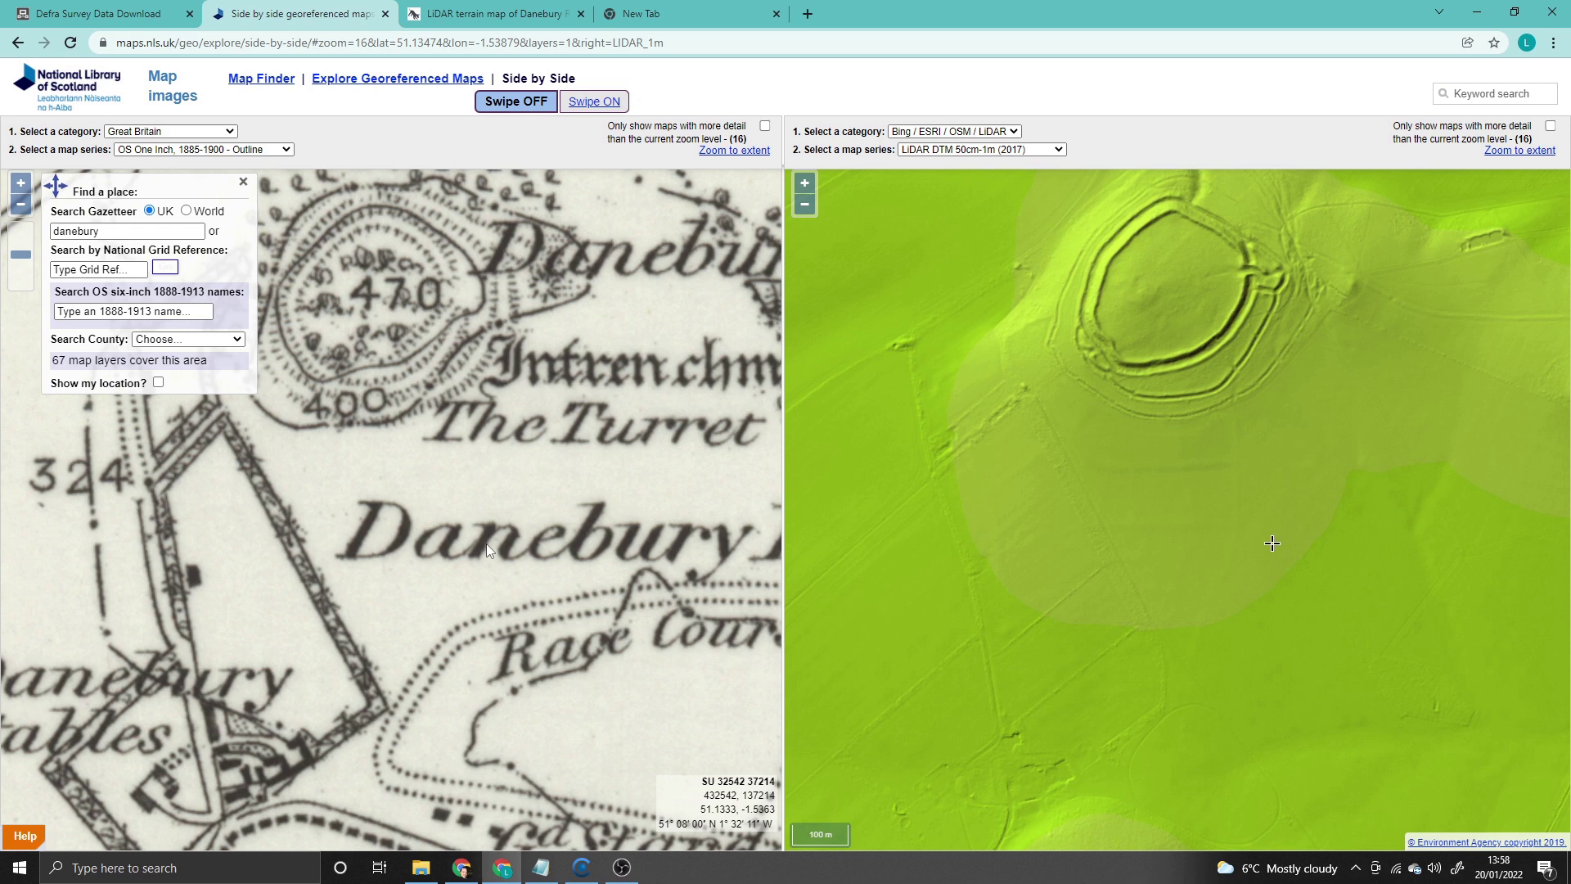
left_click_drag(479, 468, 517, 555)
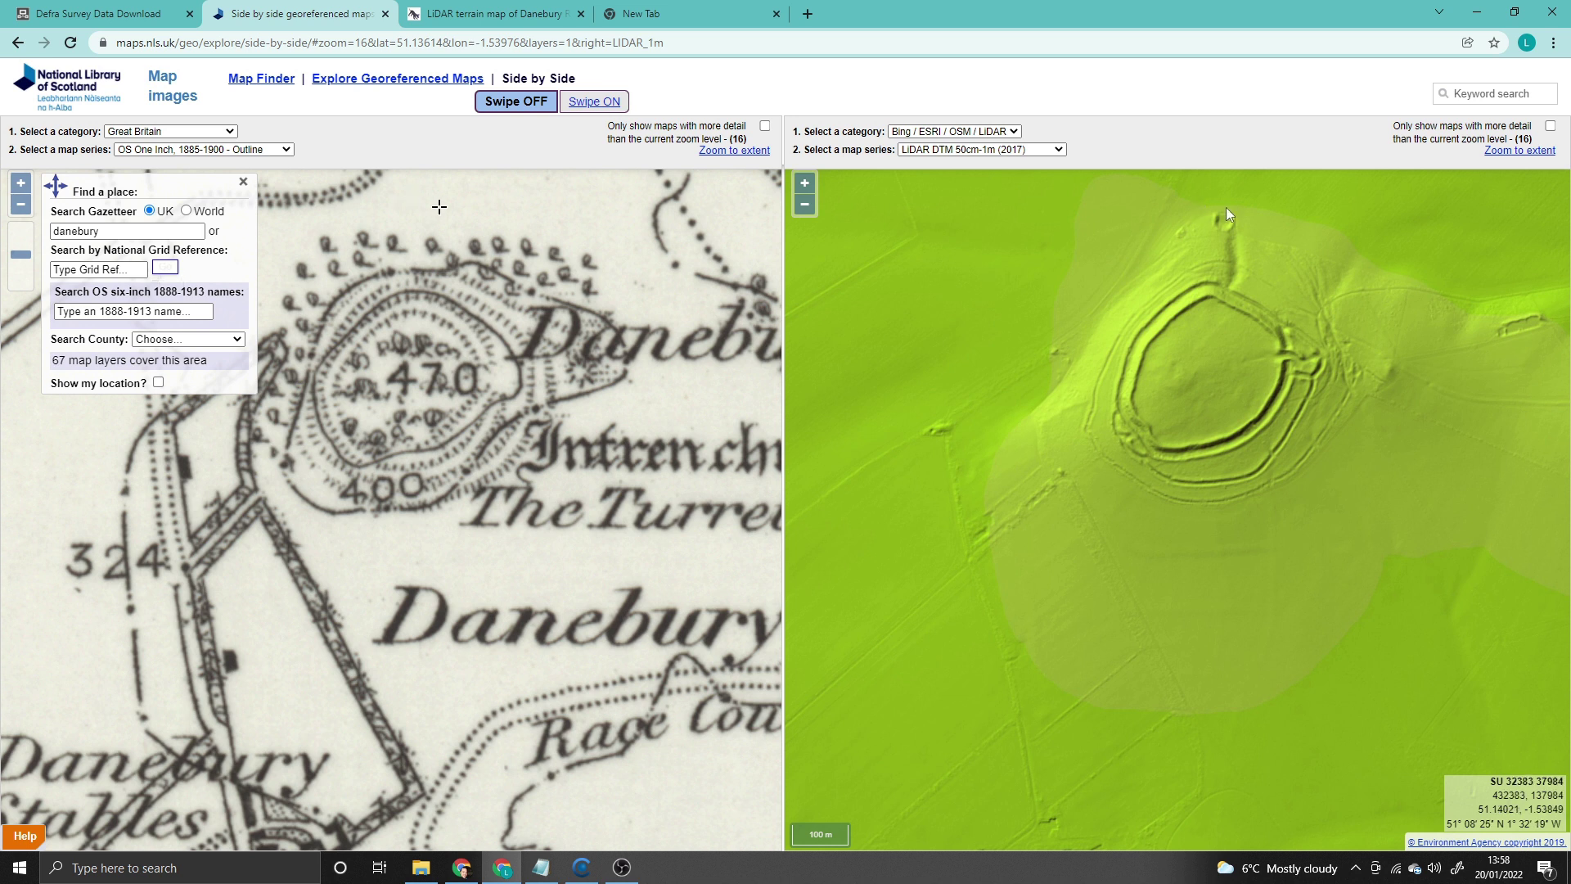
left_click_drag(1217, 327, 1219, 341)
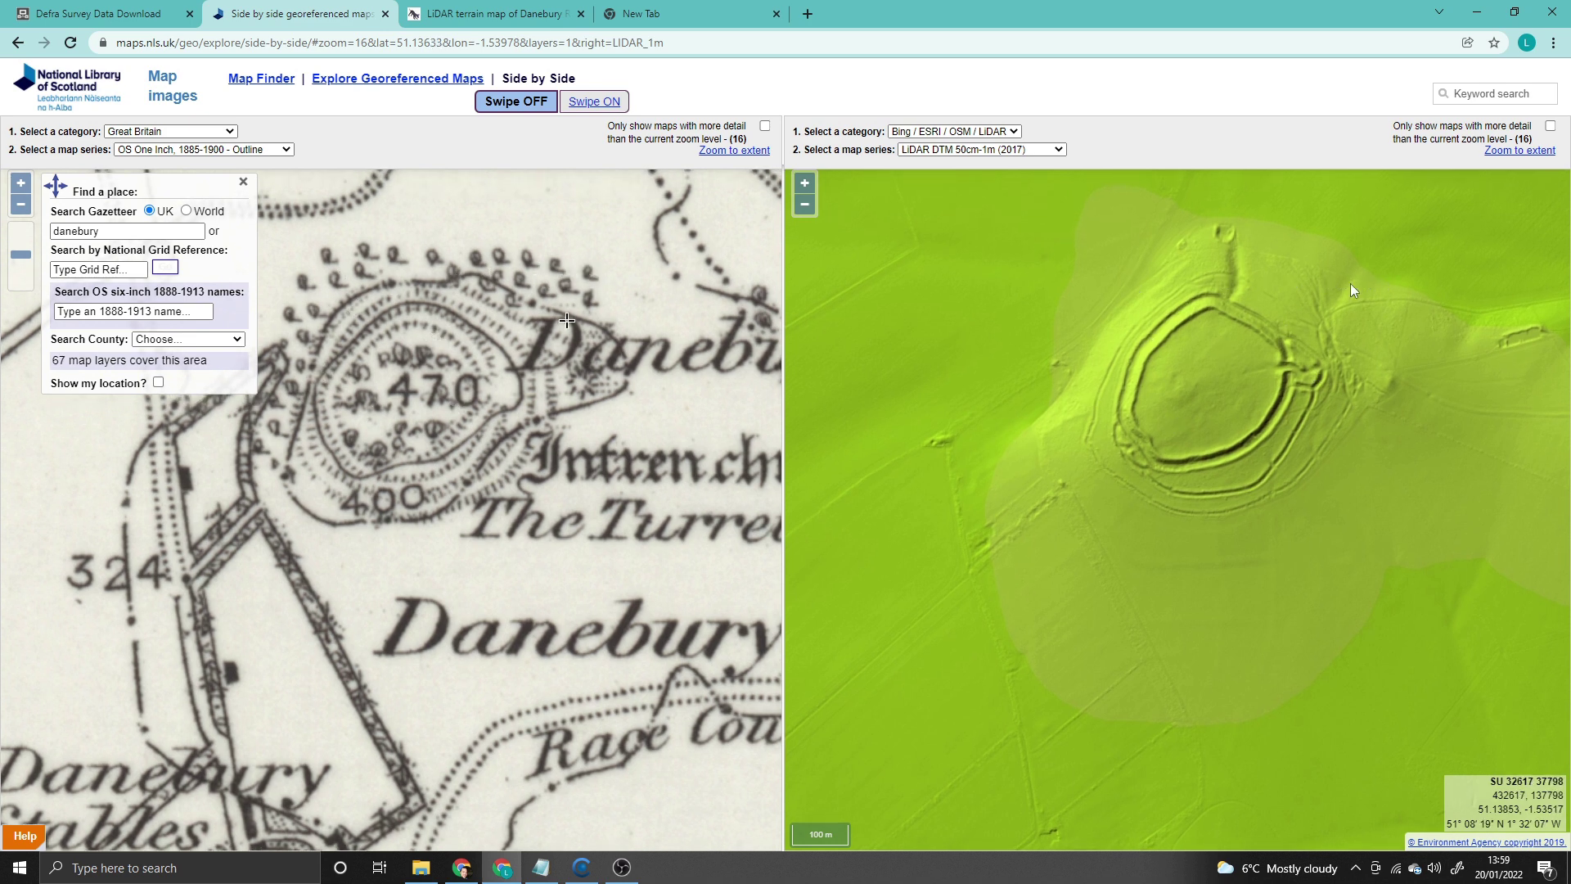
left_click(1011, 150)
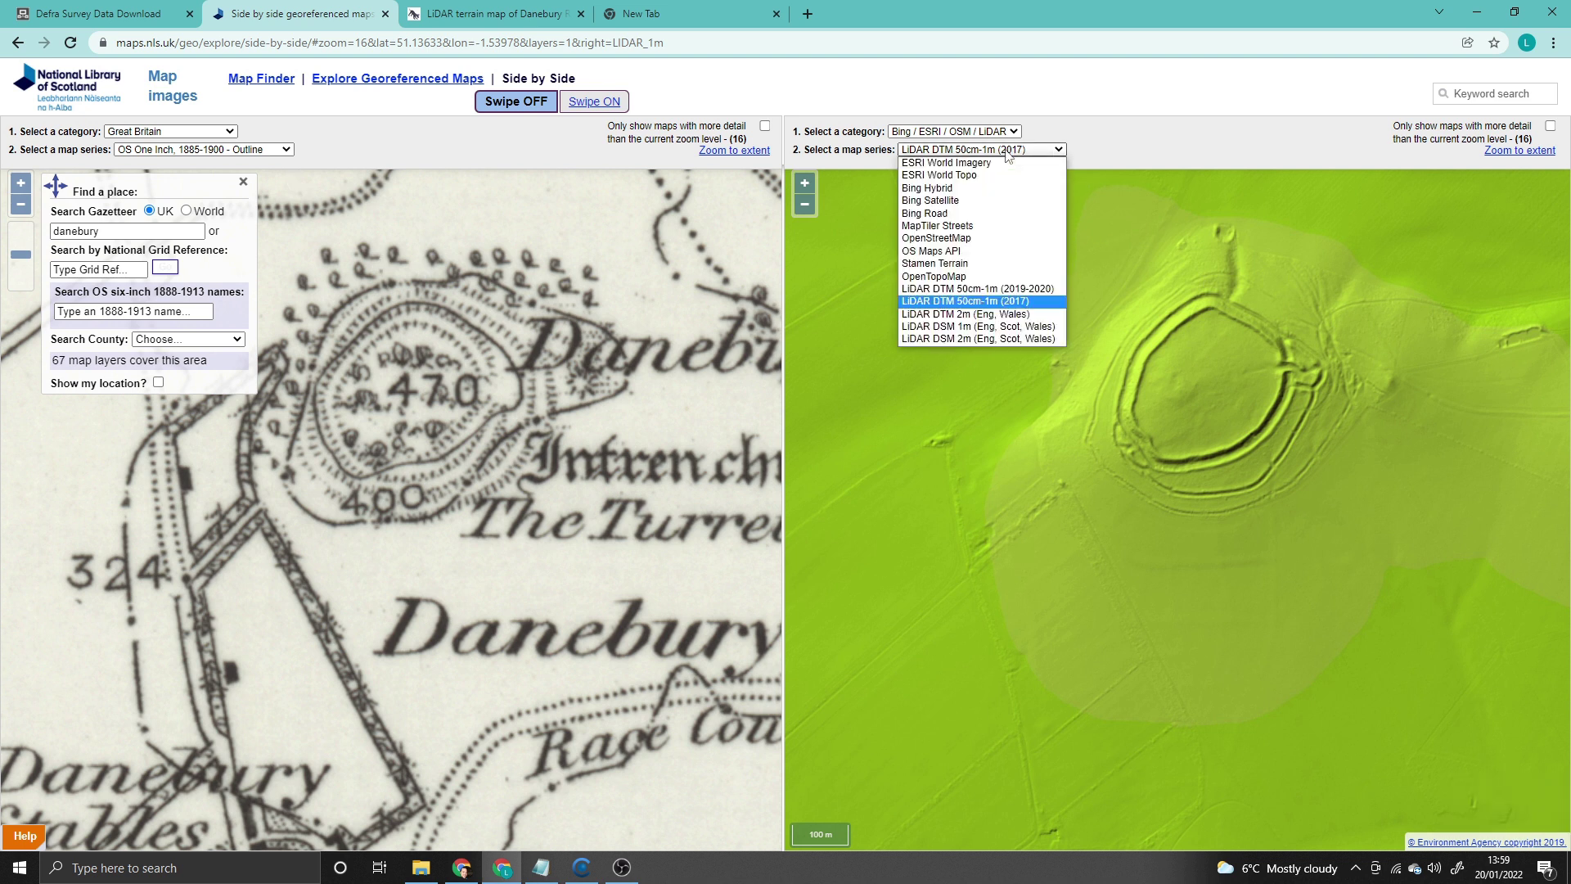
left_click(1008, 289)
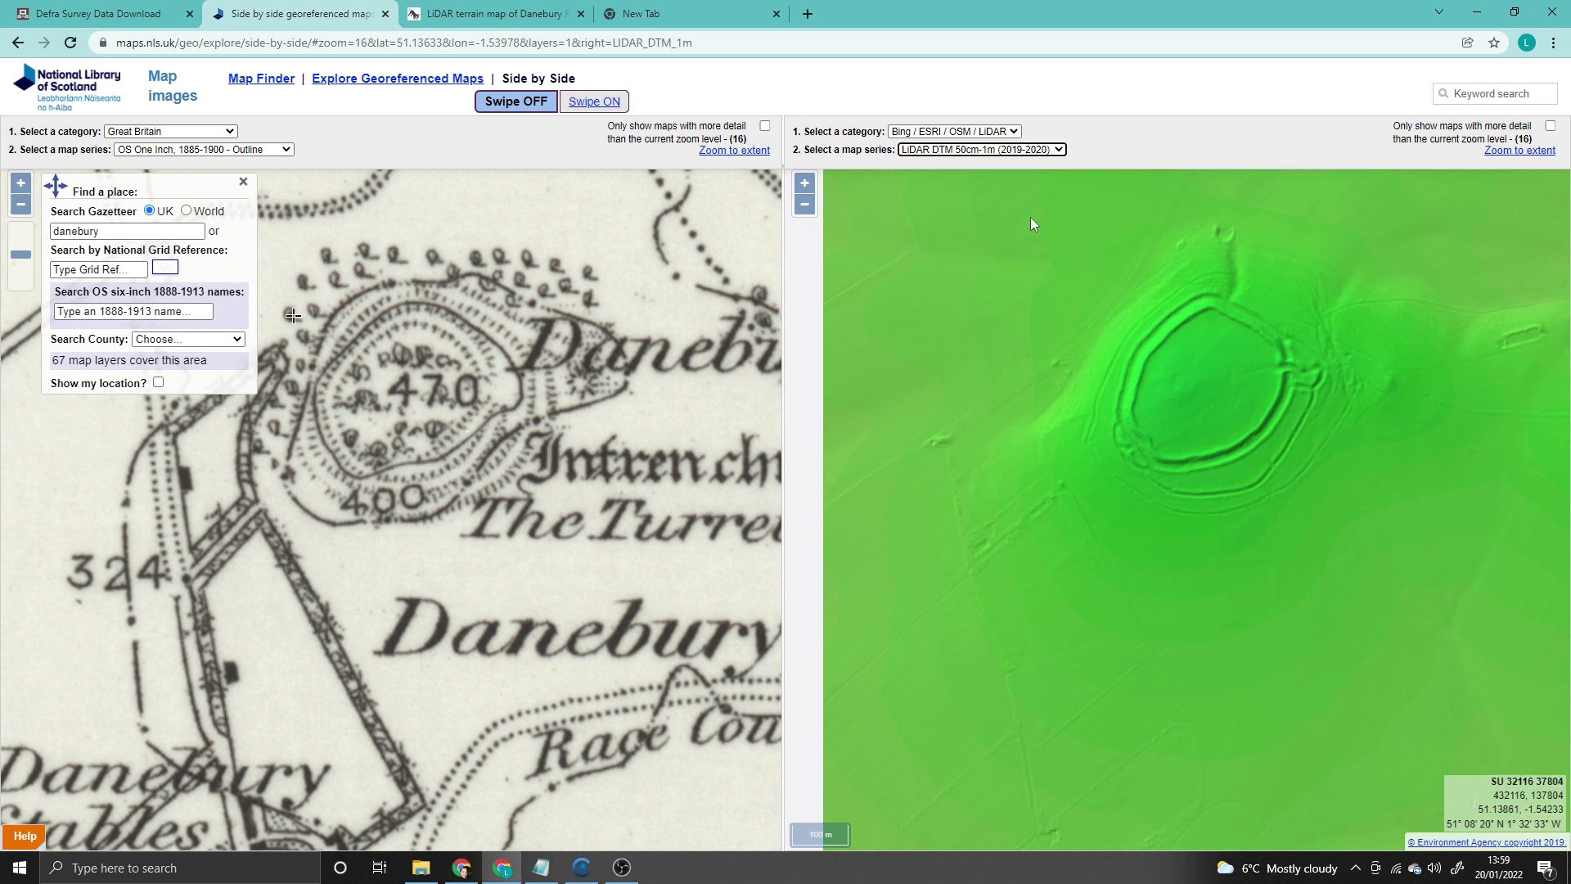
left_click(994, 151)
left_click(995, 302)
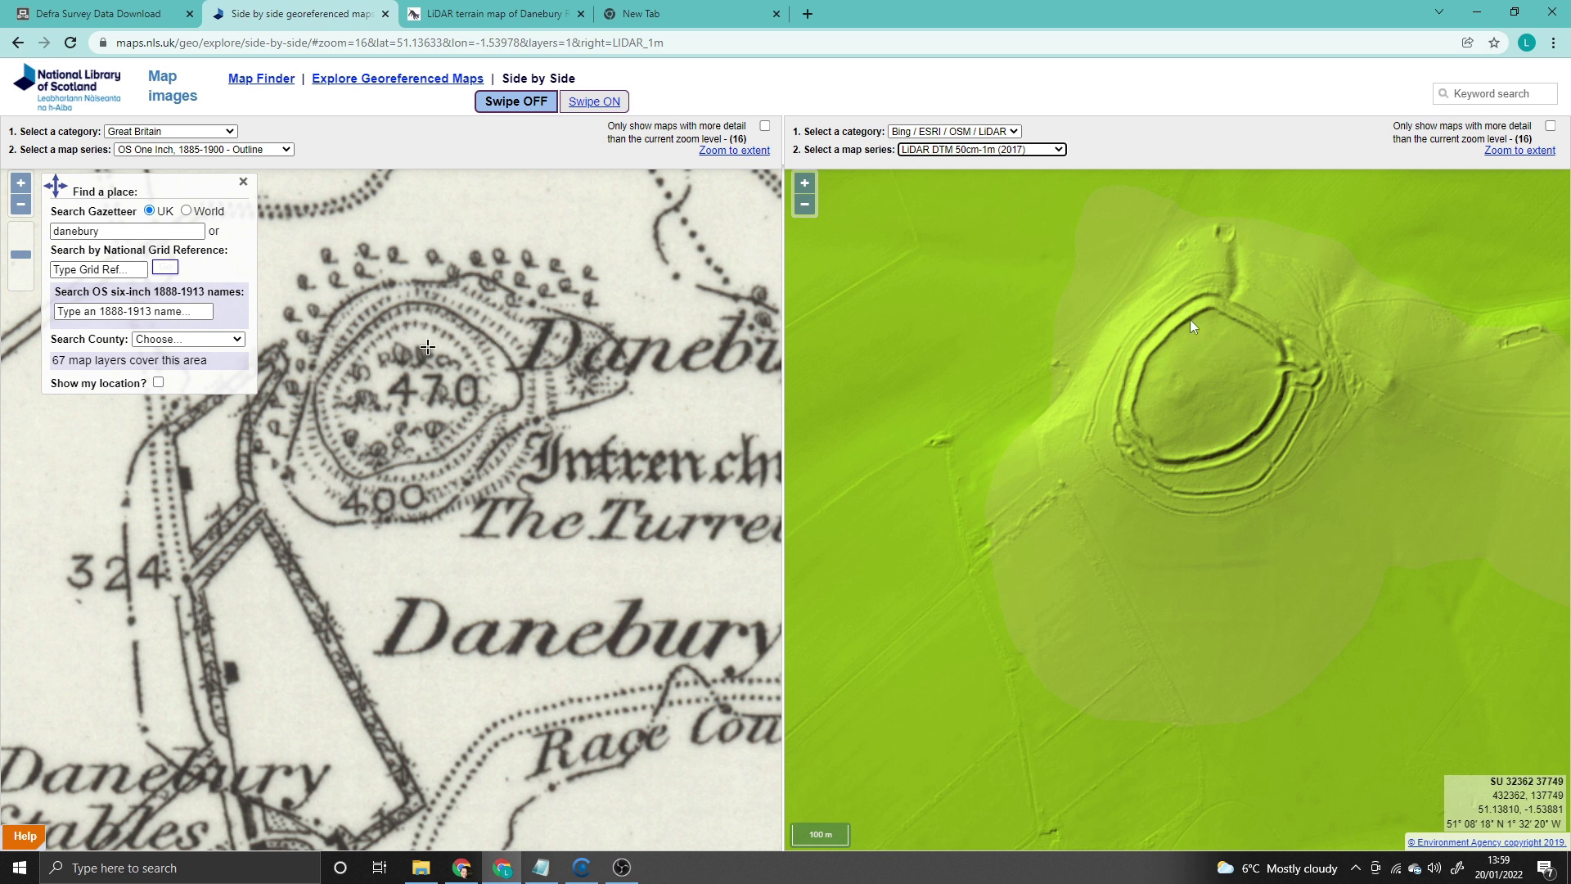
left_click_drag(1191, 353, 1193, 356)
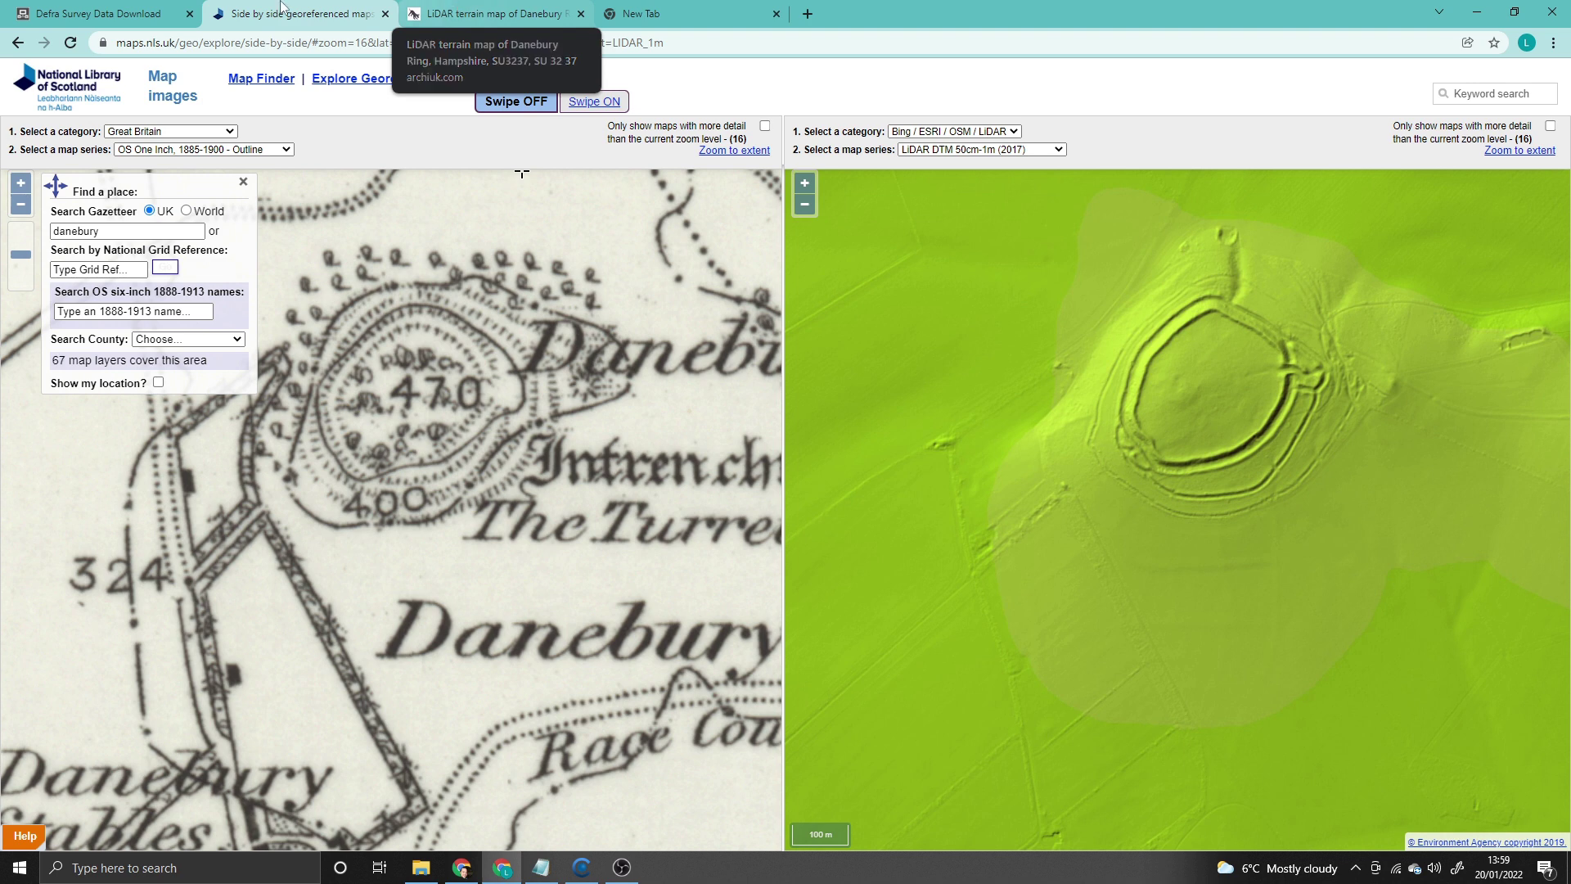
Examine Danebury Ring on the ARCHI LiDAR terrain map, and look briefly at the empty CARIS Easy View workspace.
left_click(473, 8)
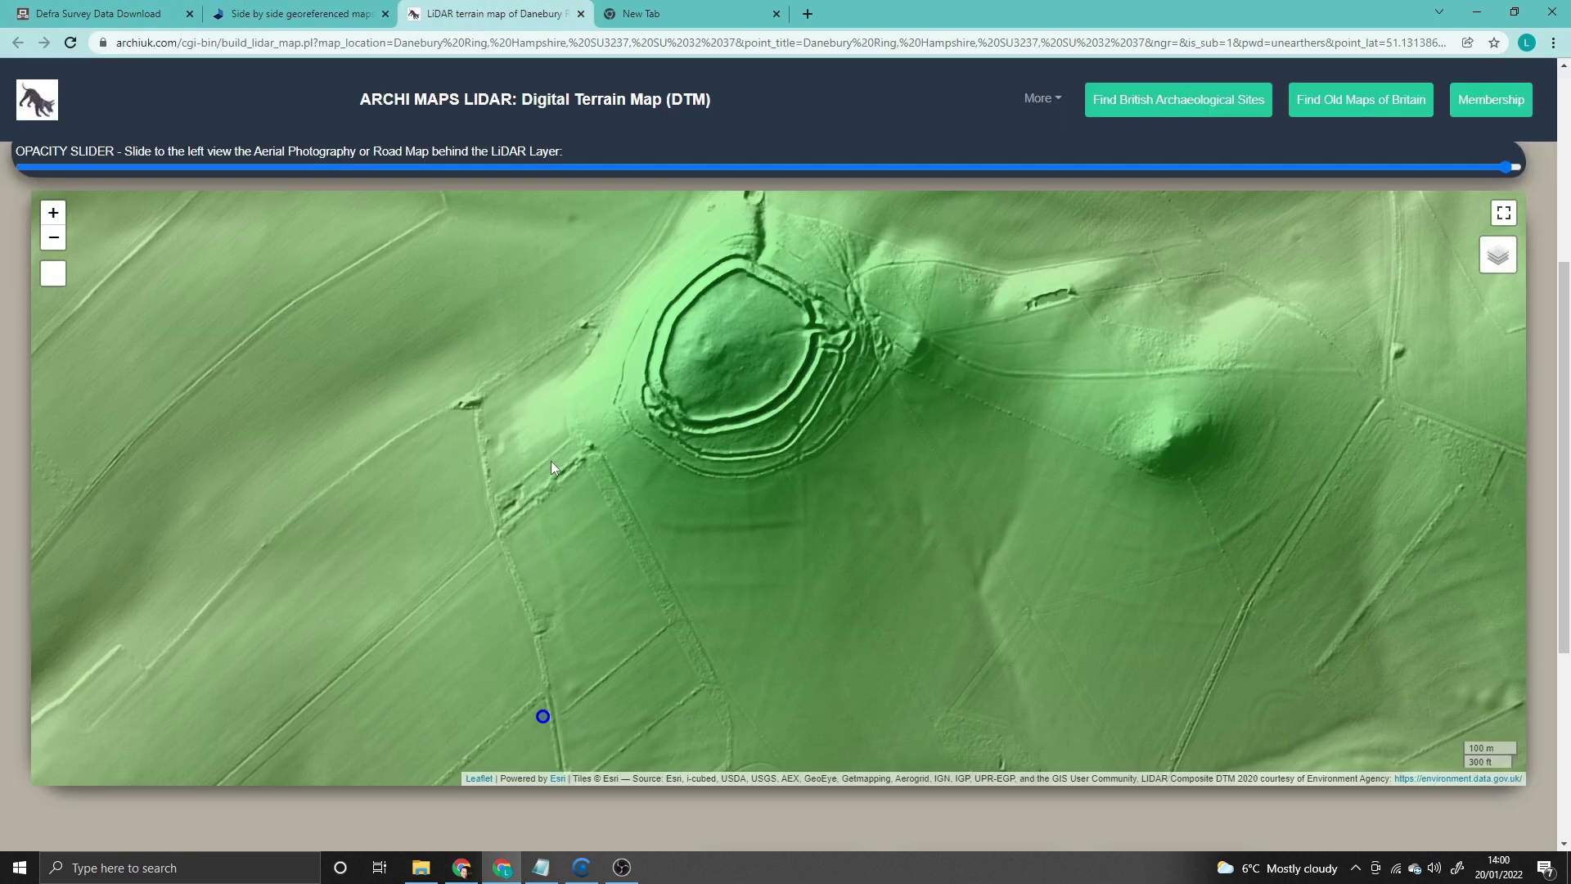
left_click_drag(554, 461, 587, 466)
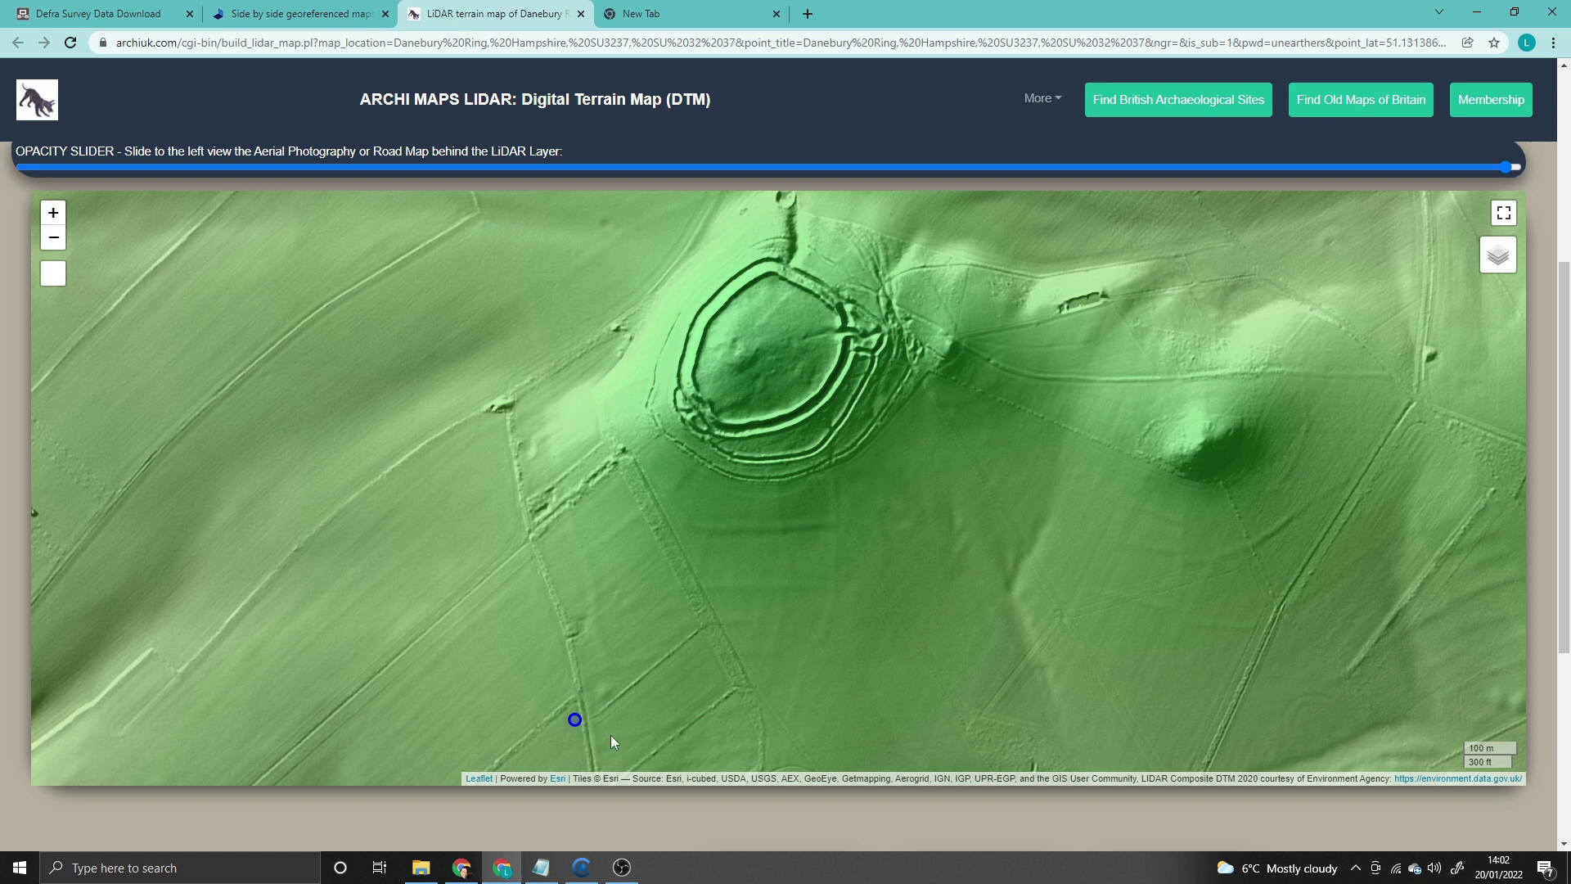
mouse_move(581, 867)
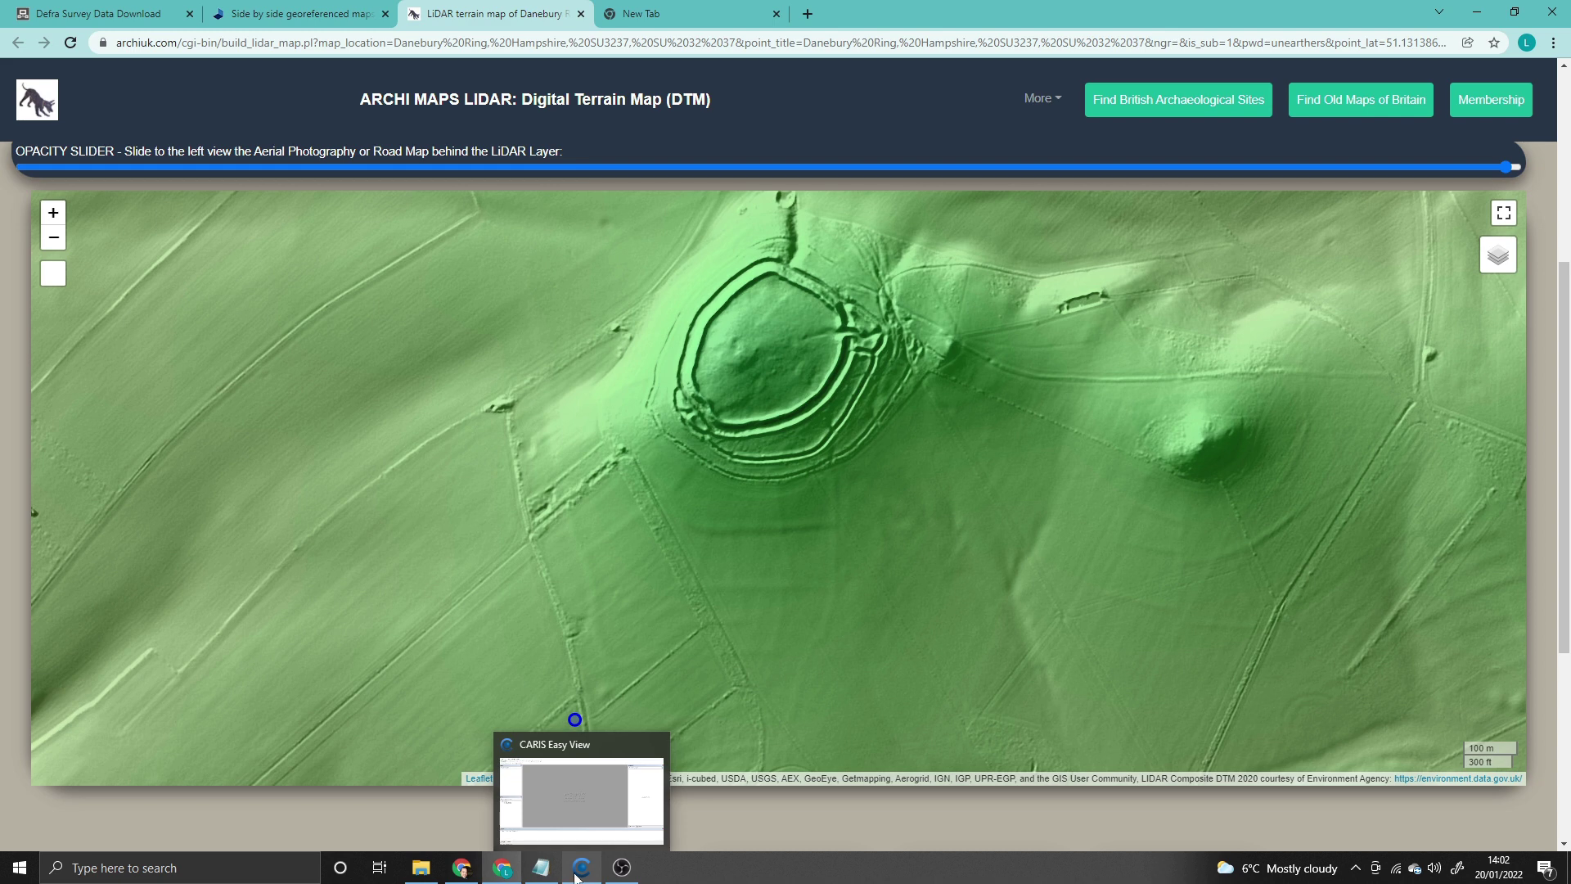
left_click(575, 877)
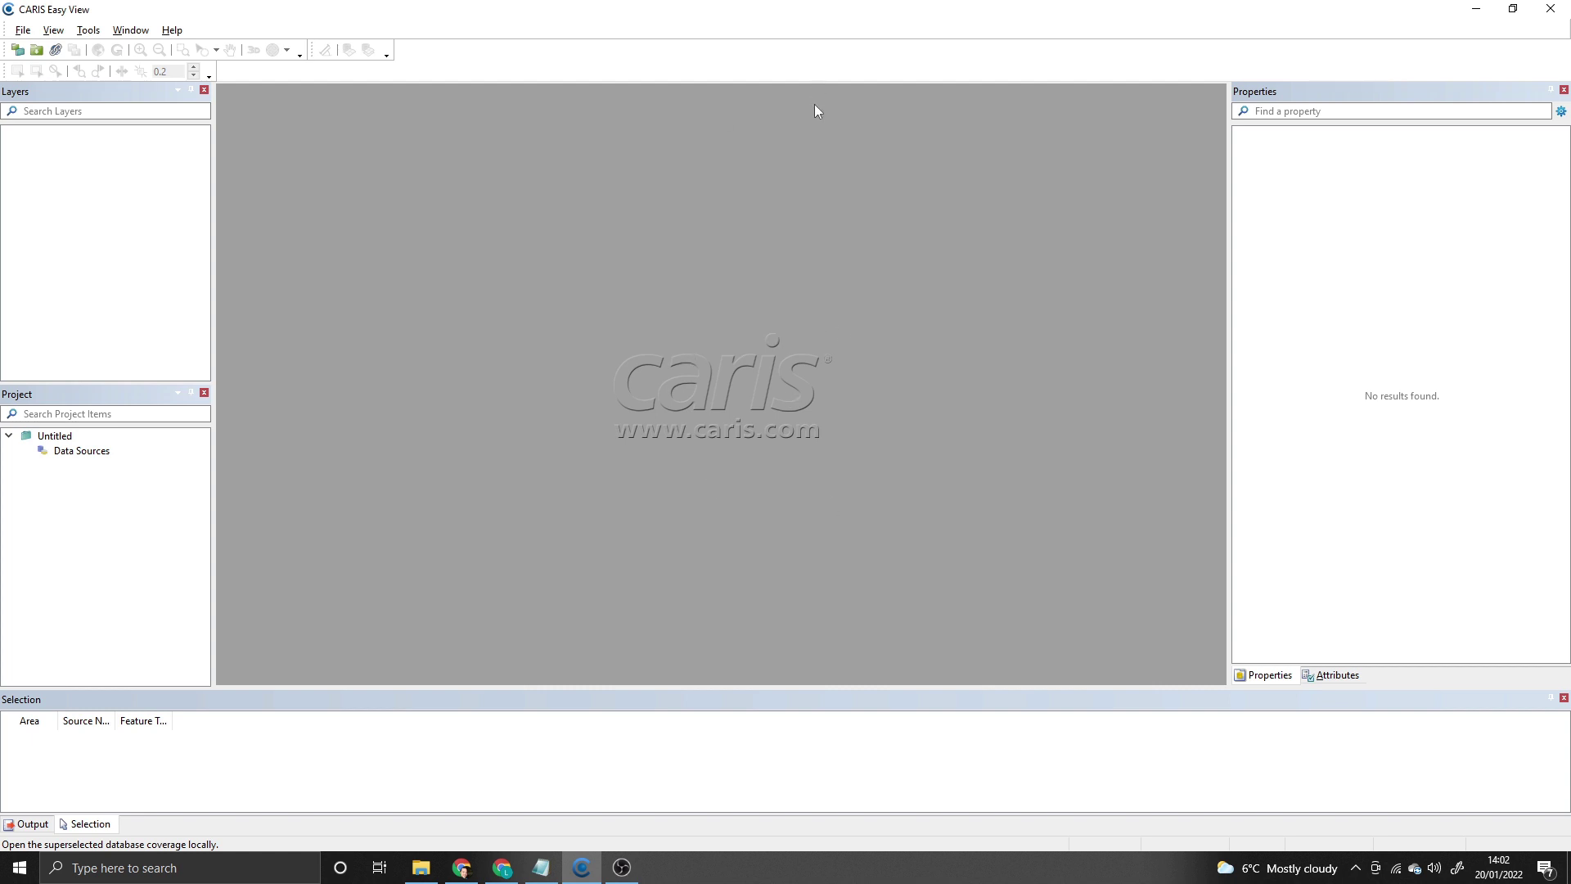
Switch to the Defra Survey Data Download page in Chrome, search for "danebury ring" and choose Danebury, Test Valley, Hampshire.
left_click(501, 868)
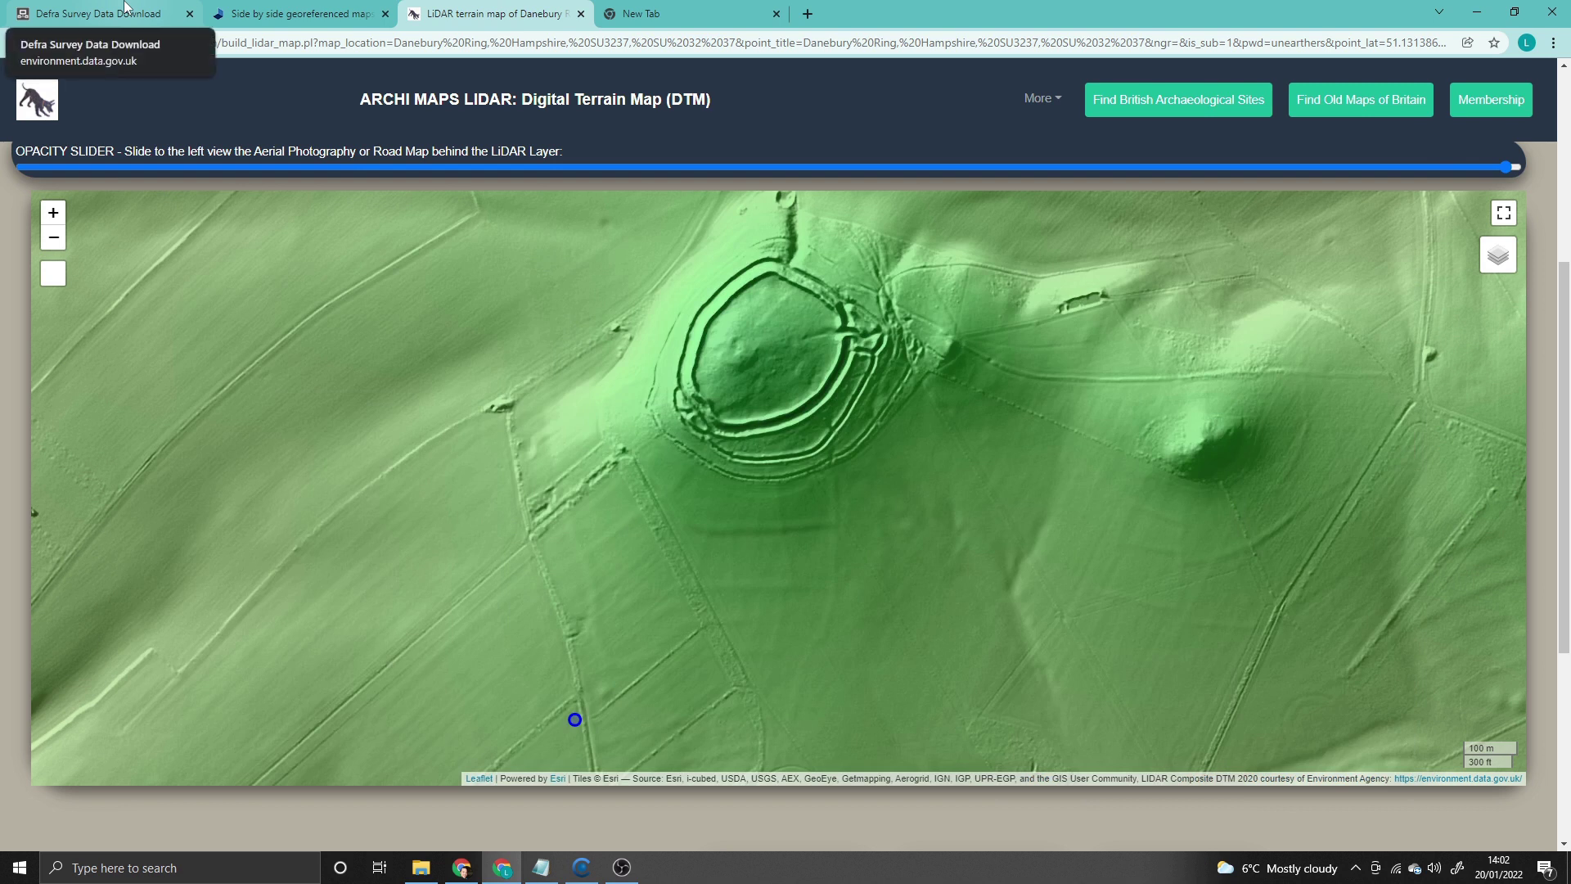
left_click(126, 7)
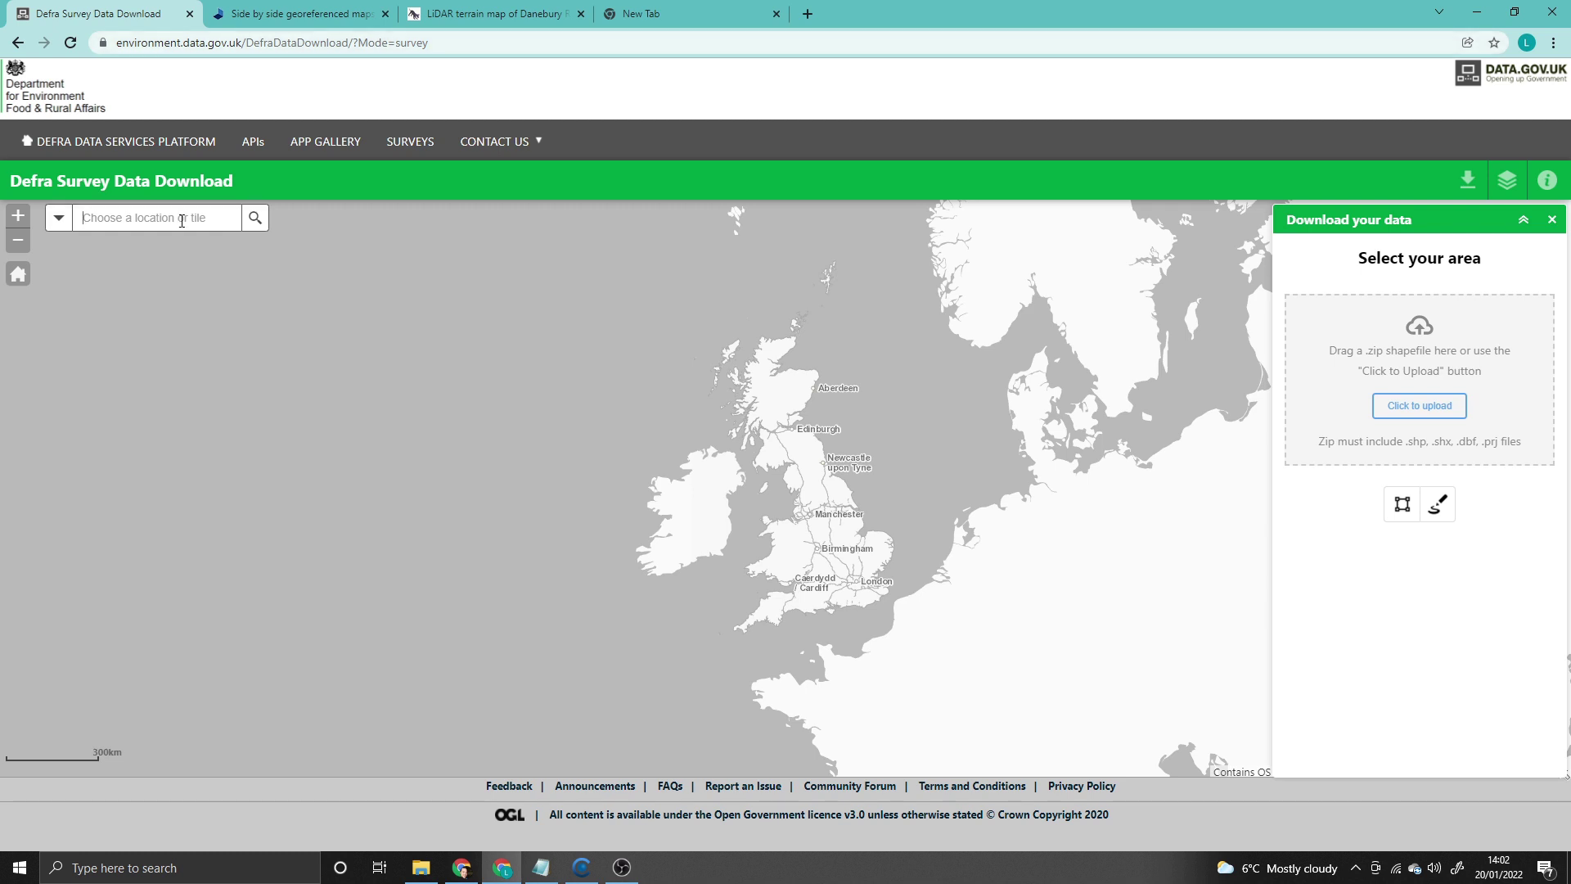
left_click(440, 43)
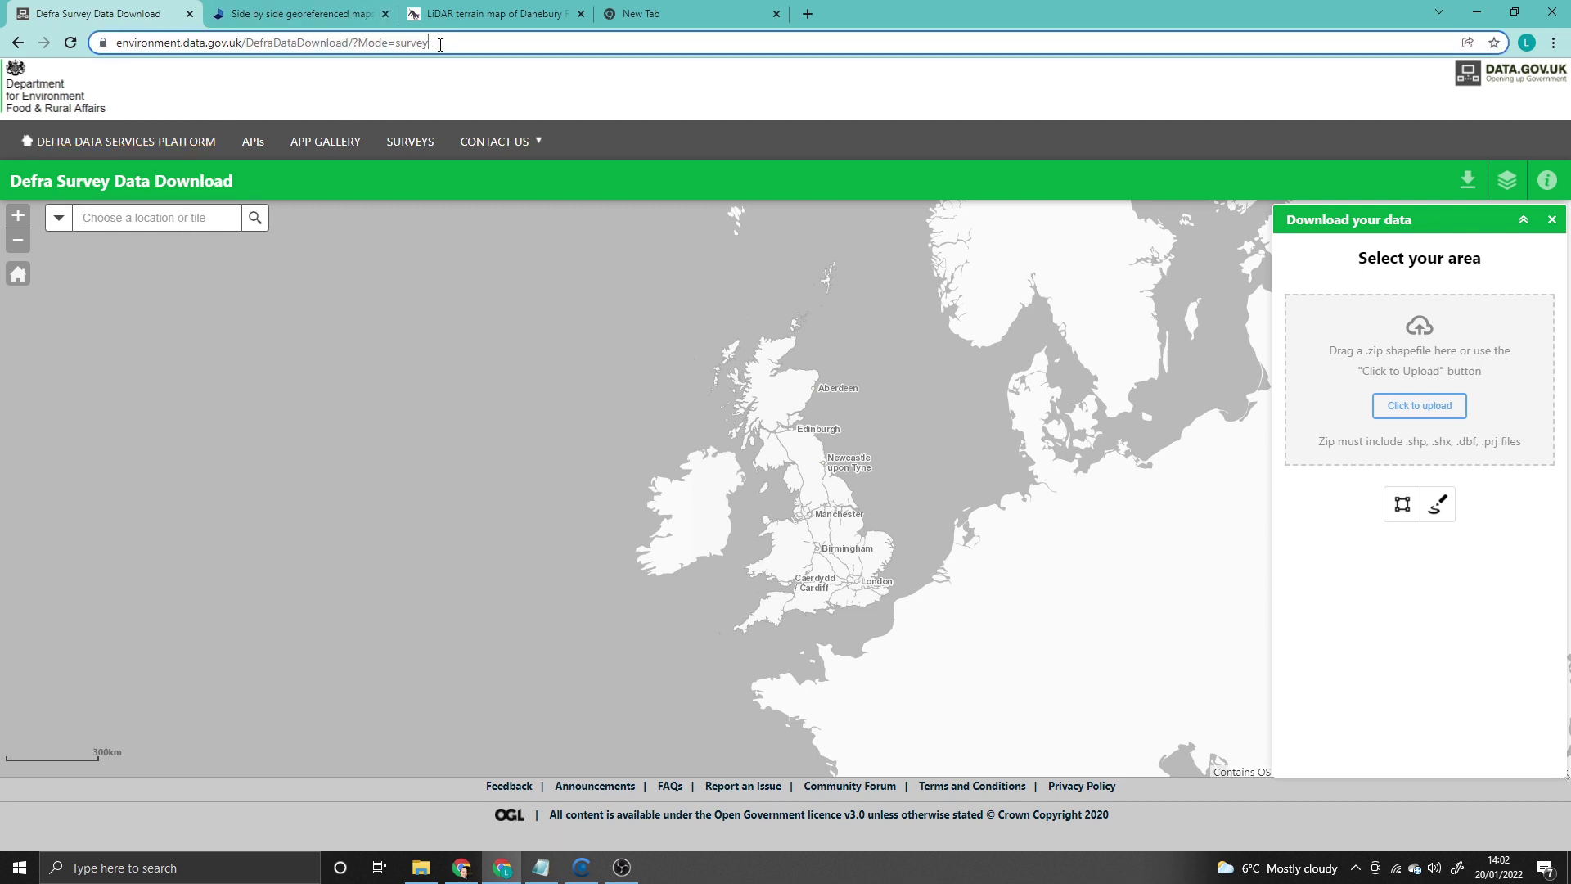
left_click(212, 218)
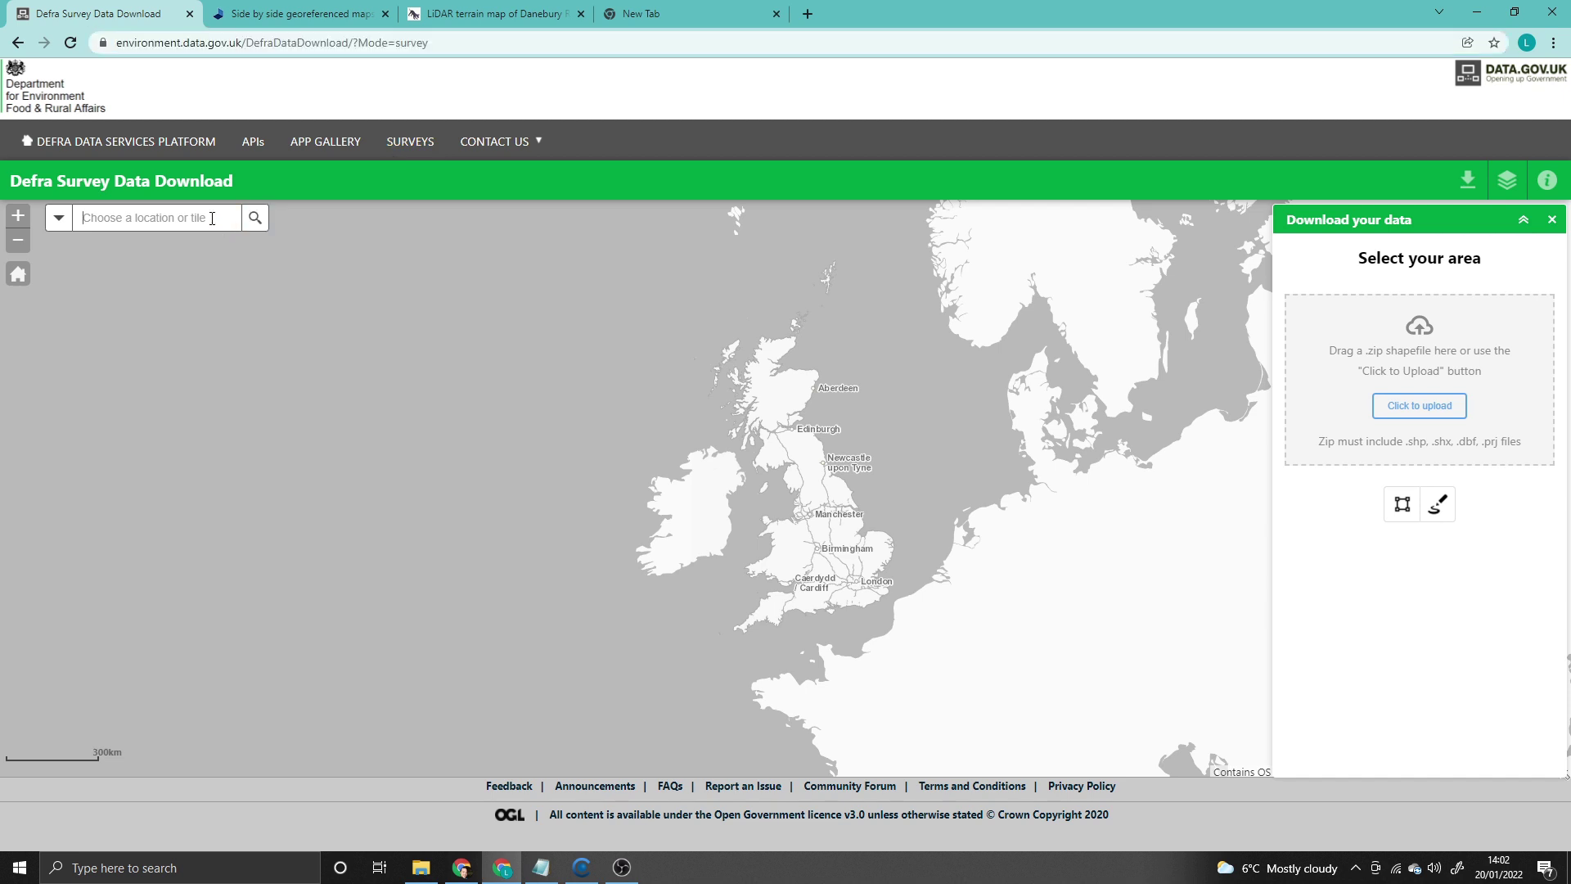
type("danebury")
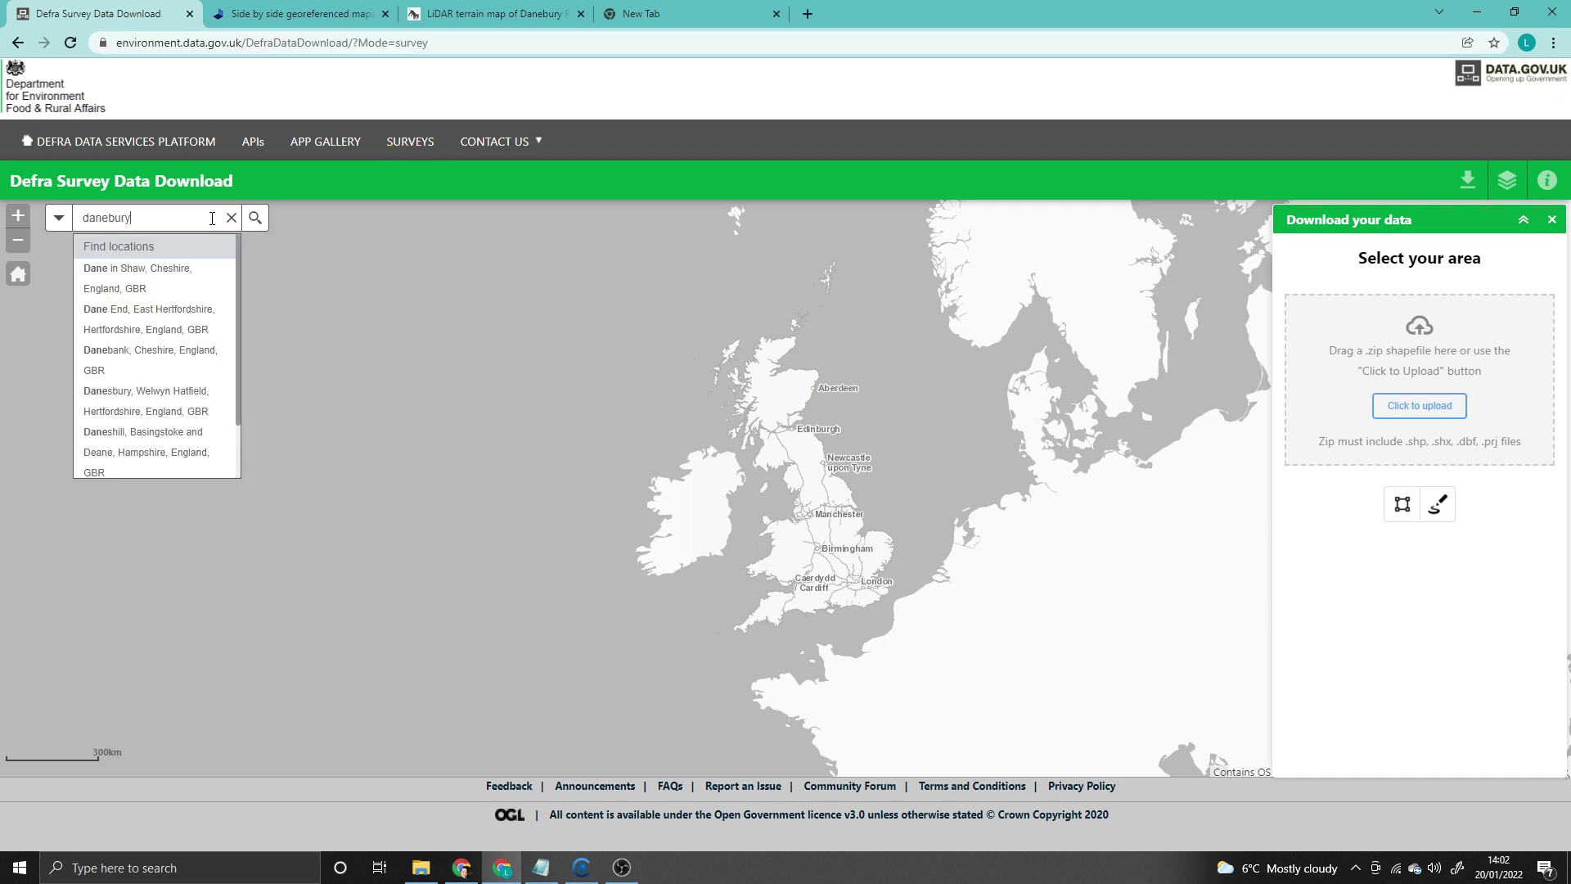
type(" ring")
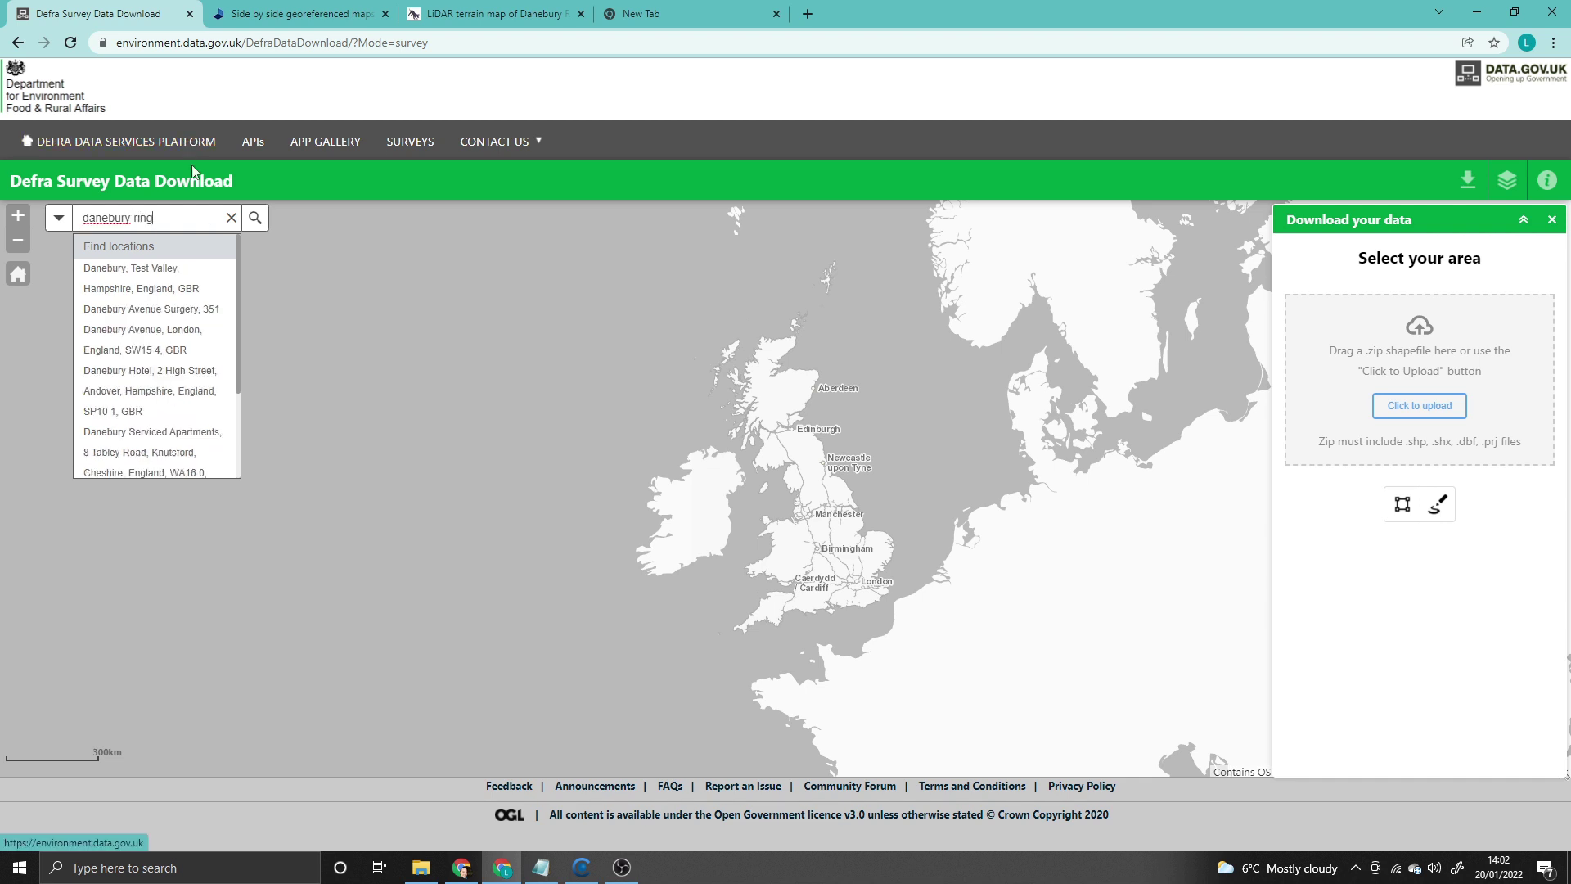
left_click(175, 271)
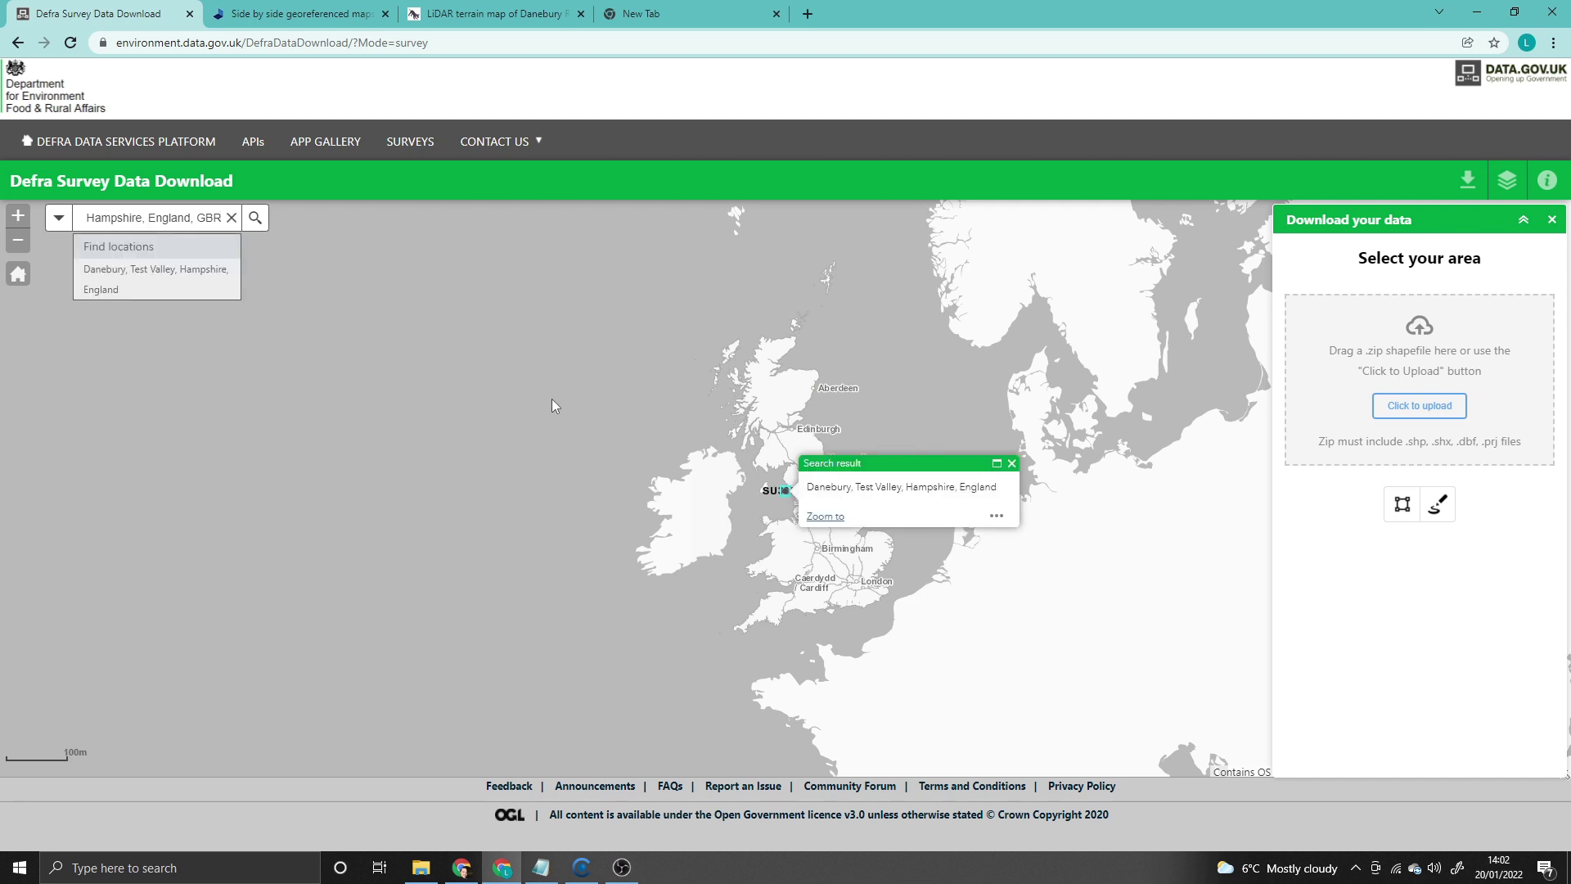
Draw a small polygon just east of Danebury Hill in tile SU33NW as the download area.
scroll(895, 596, "down", 2)
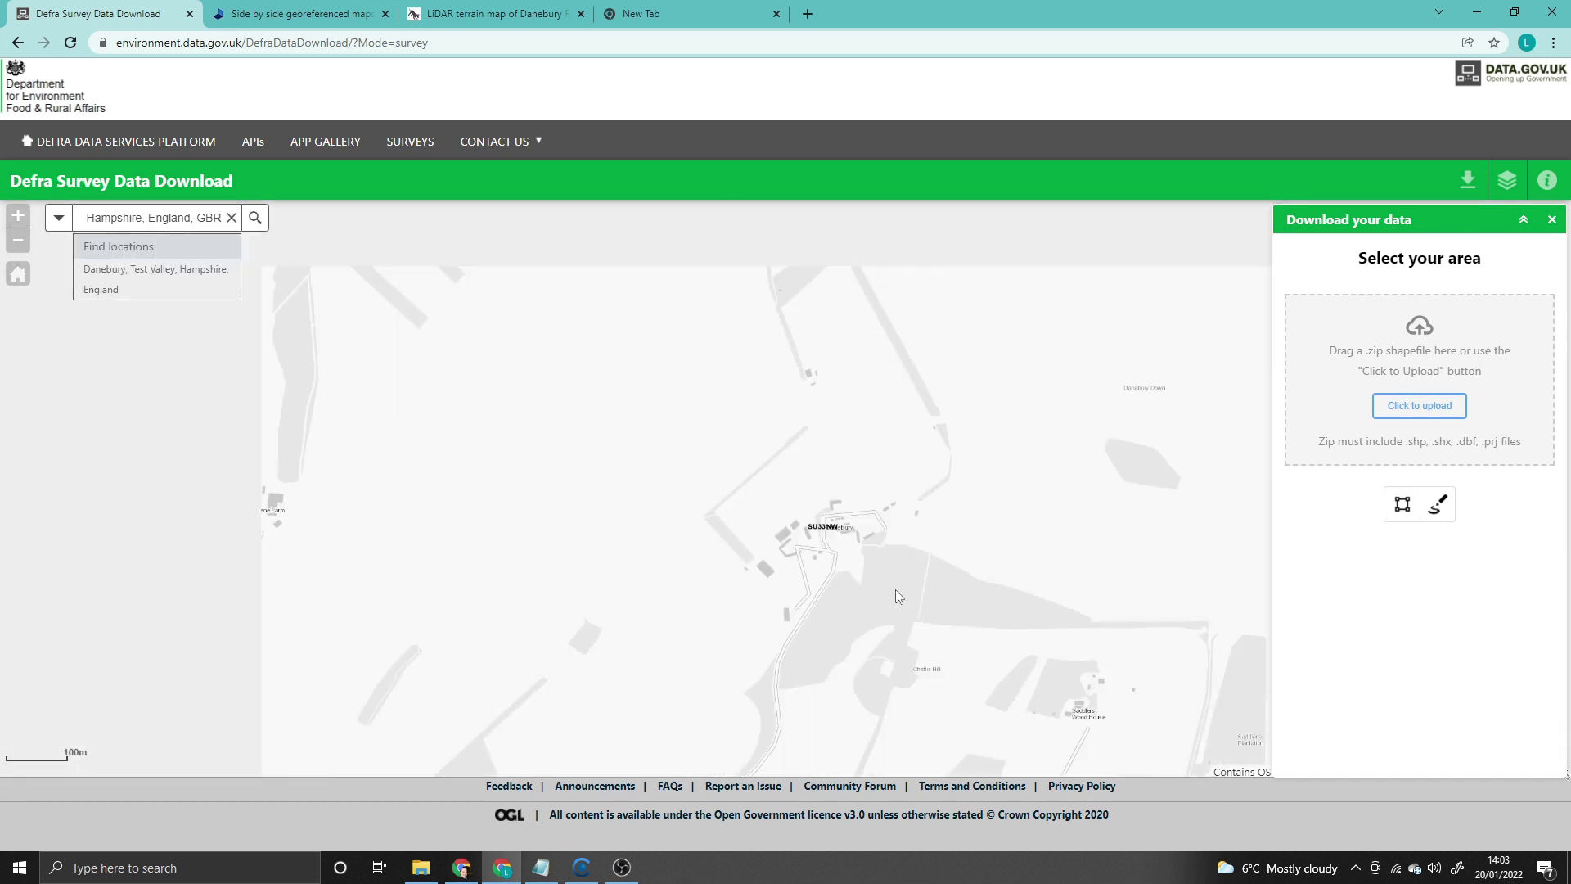
left_click_drag(891, 447, 755, 423)
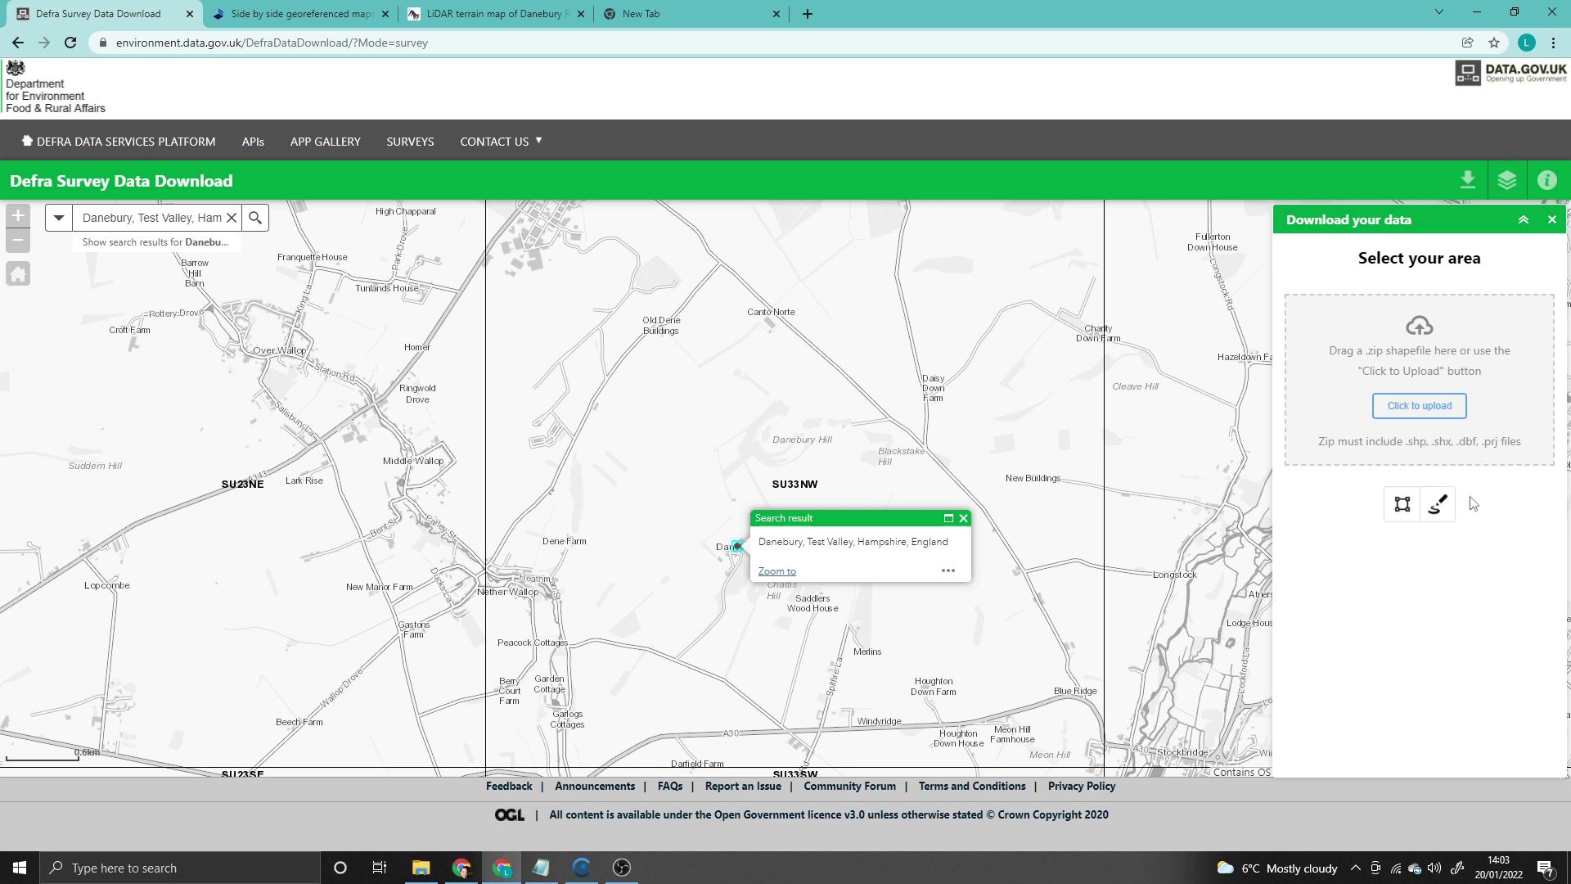
left_click(1442, 508)
mouse_move(853, 425)
left_mouse_down()
mouse_move(833, 446)
mouse_move(855, 422)
left_mouse_up()
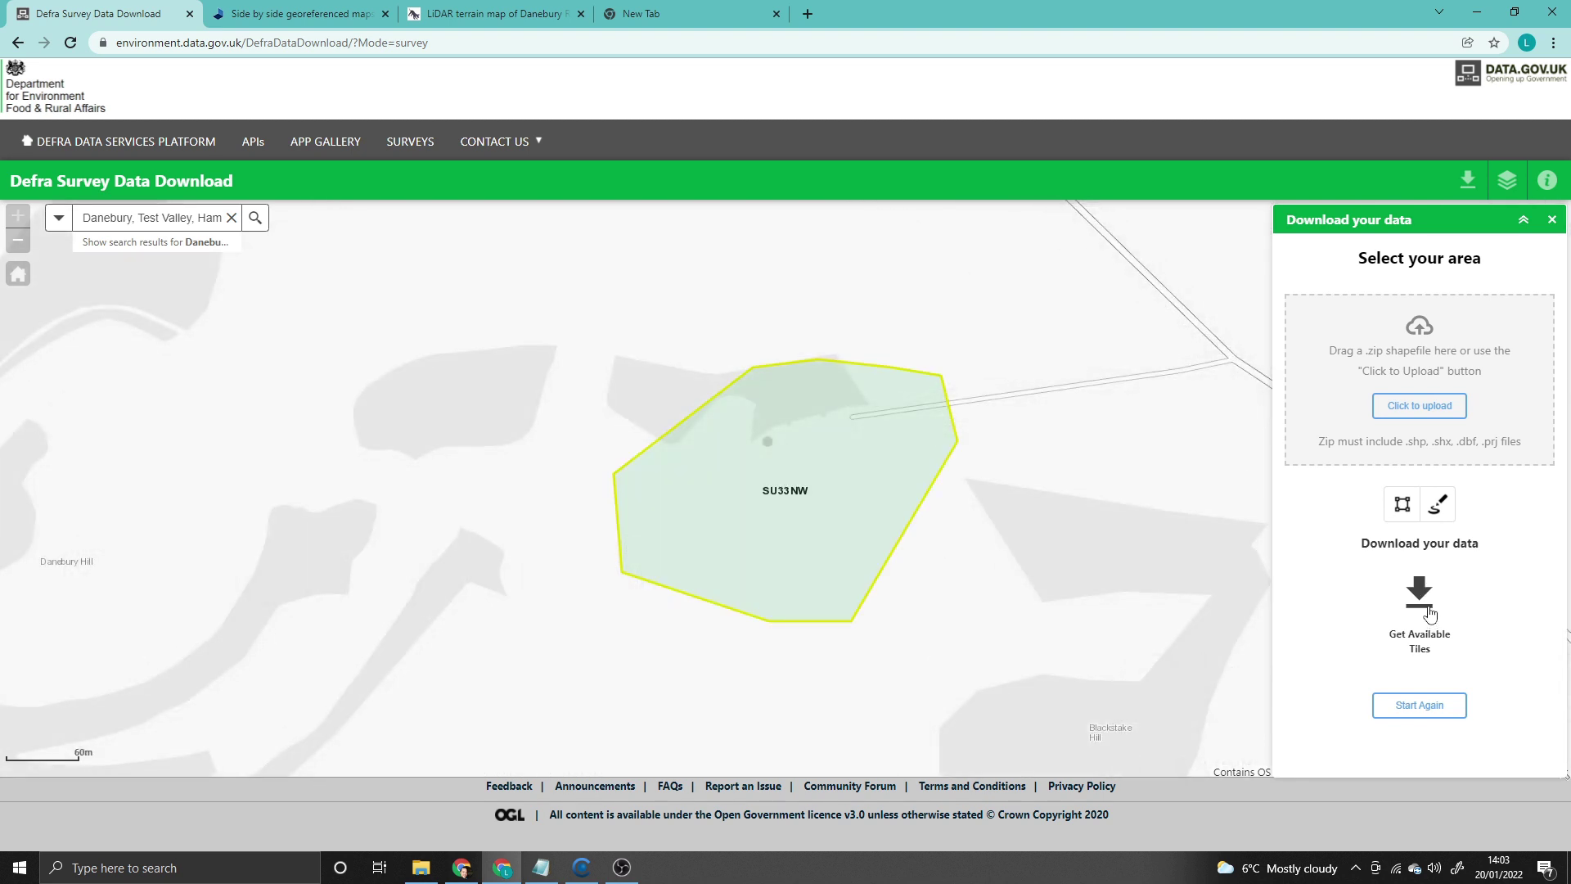
Get the available tiles for the drawn area, choosing the LIDAR Composite DTM product at DTM 1M resolution.
scroll(949, 597, "down", 4)
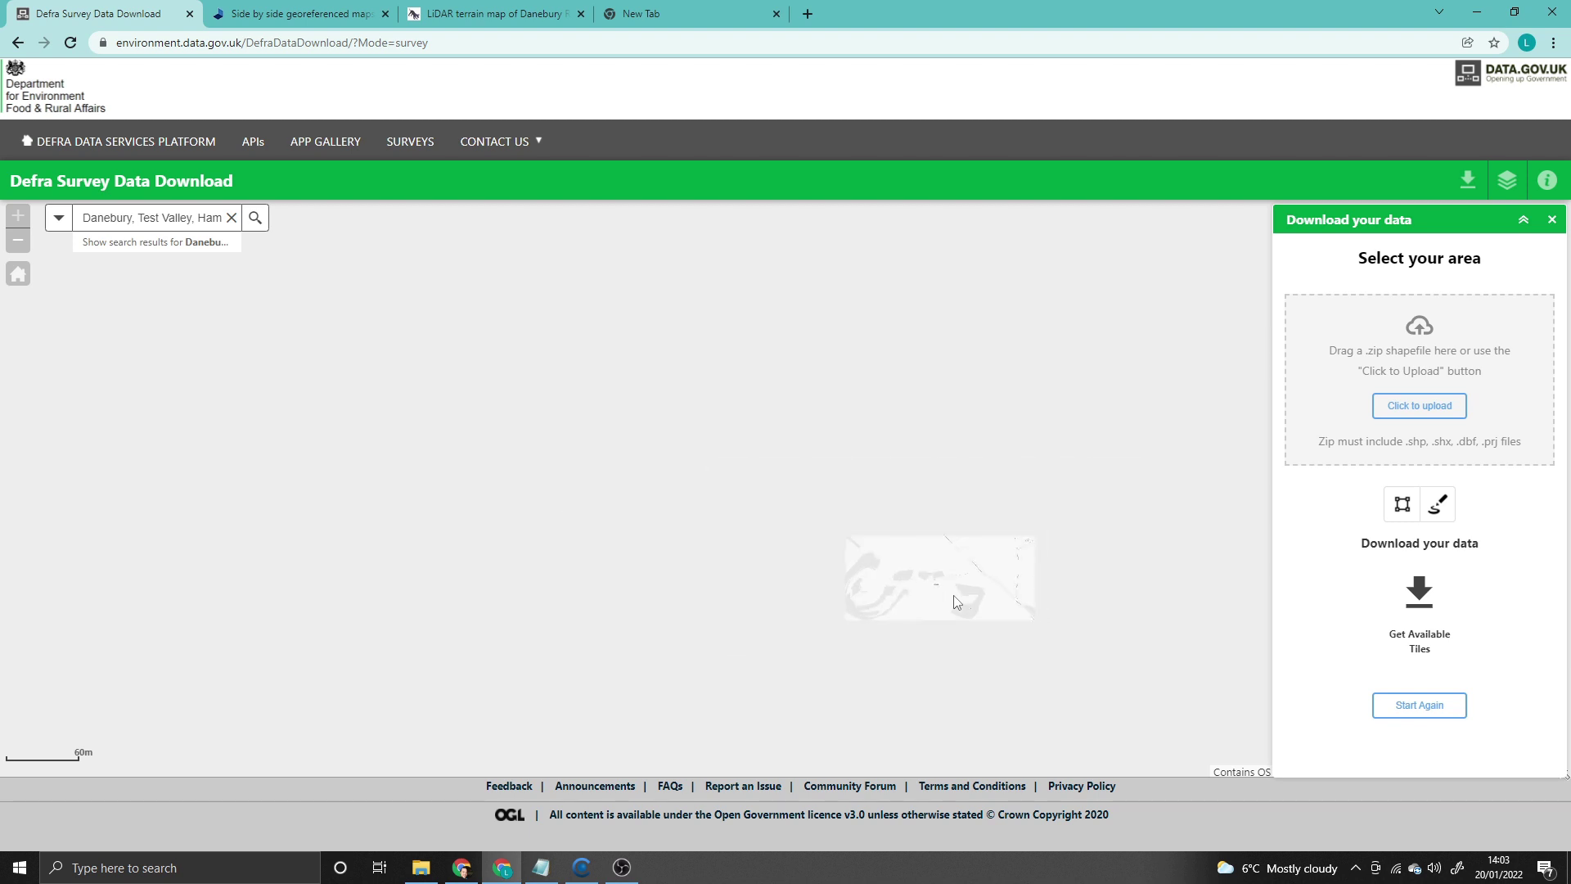
scroll(921, 495, "down", 2)
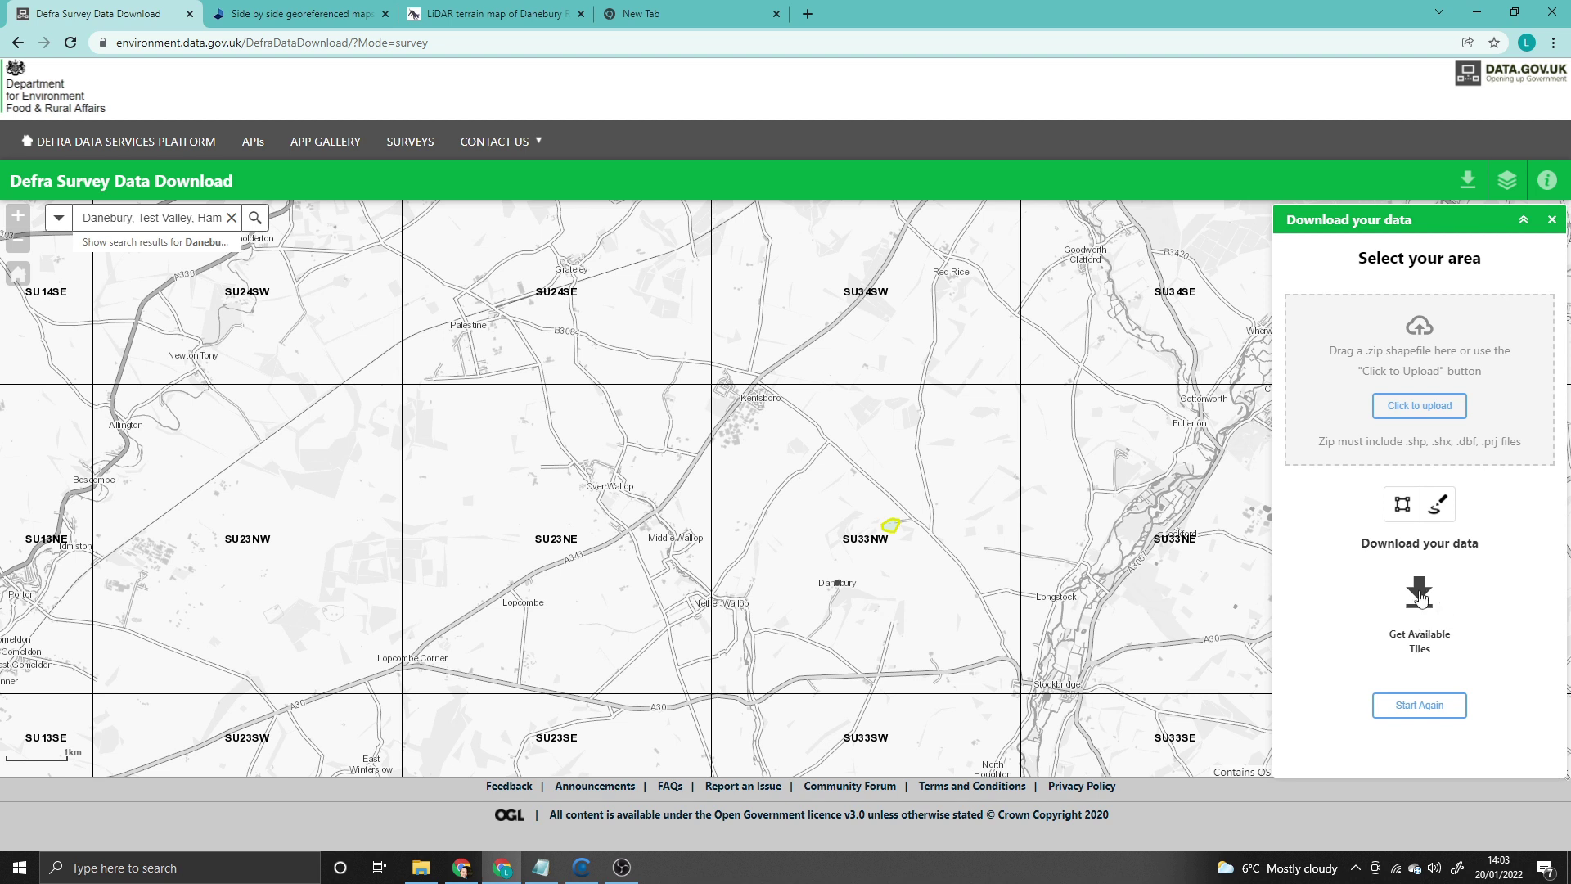
left_click(1419, 593)
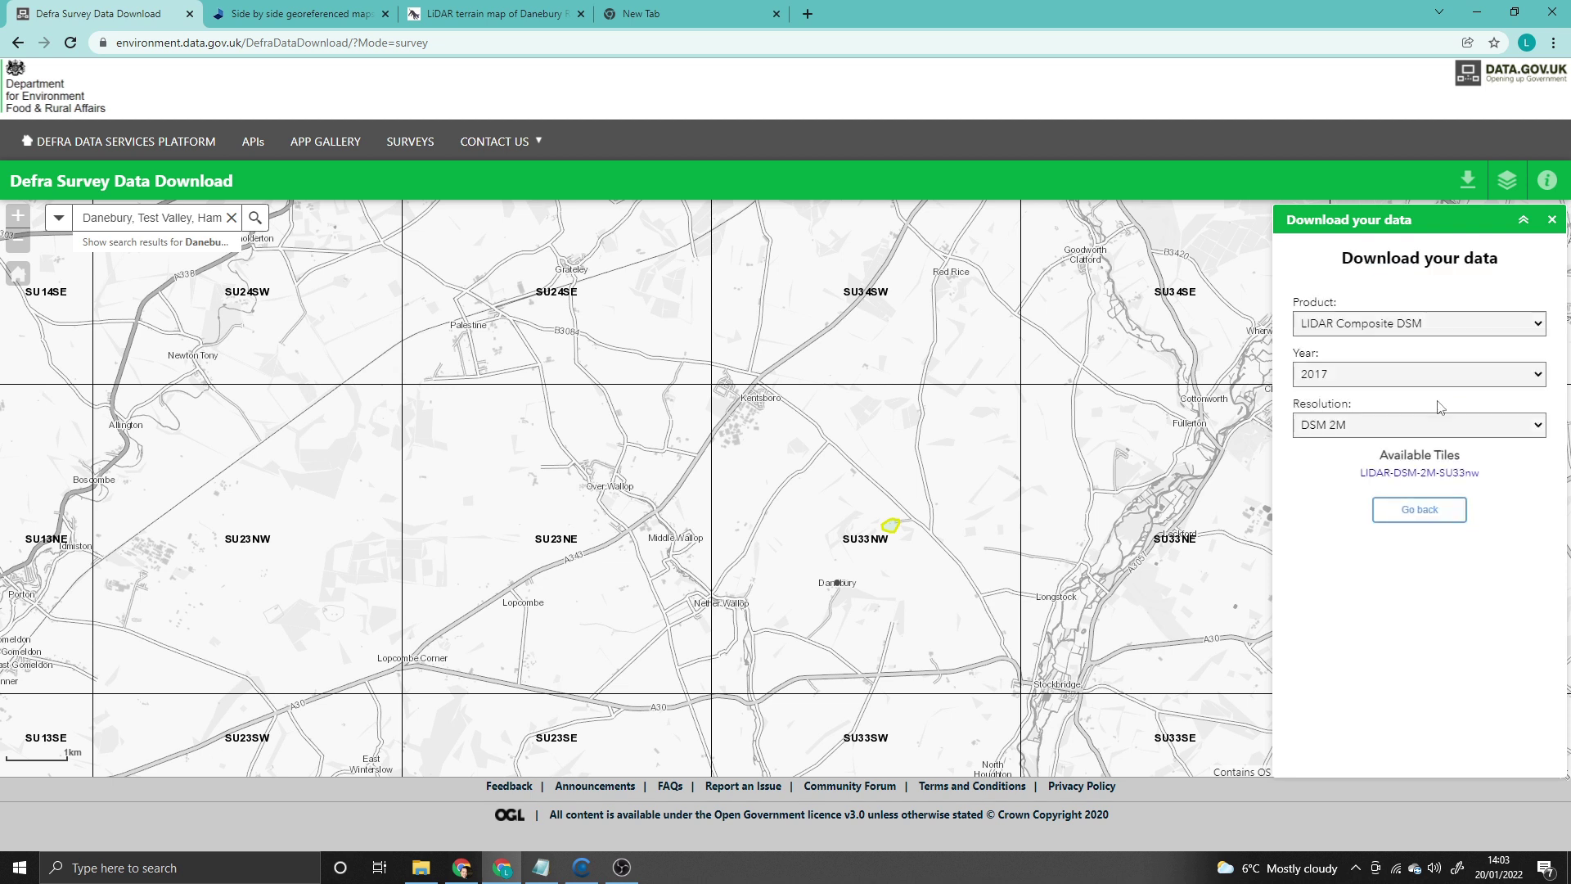
left_click(1438, 322)
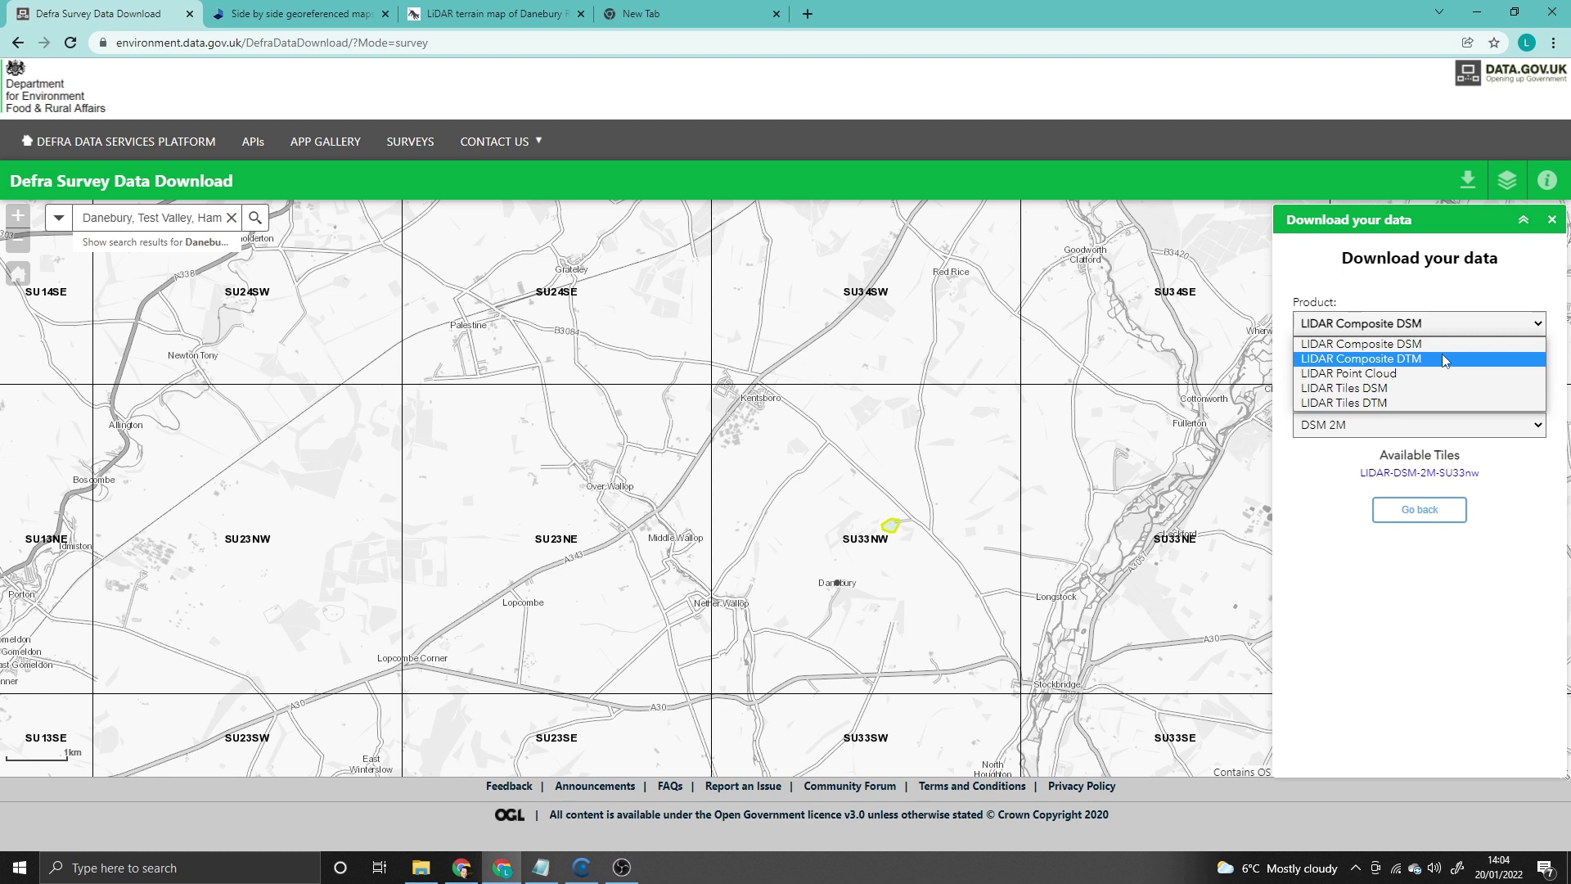
left_click(1445, 360)
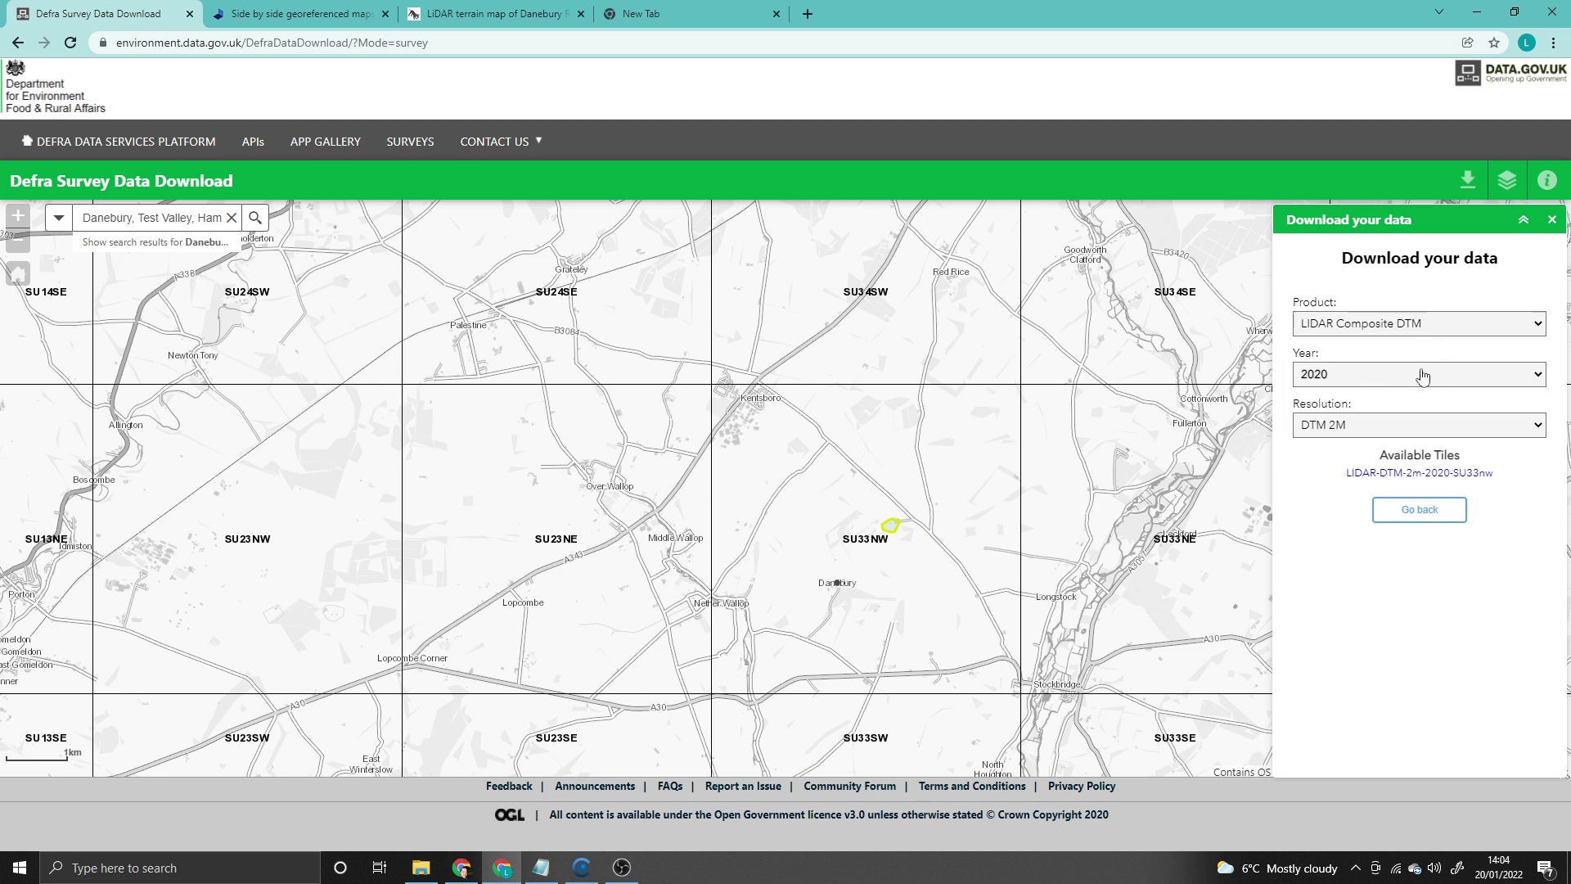
left_click(1421, 427)
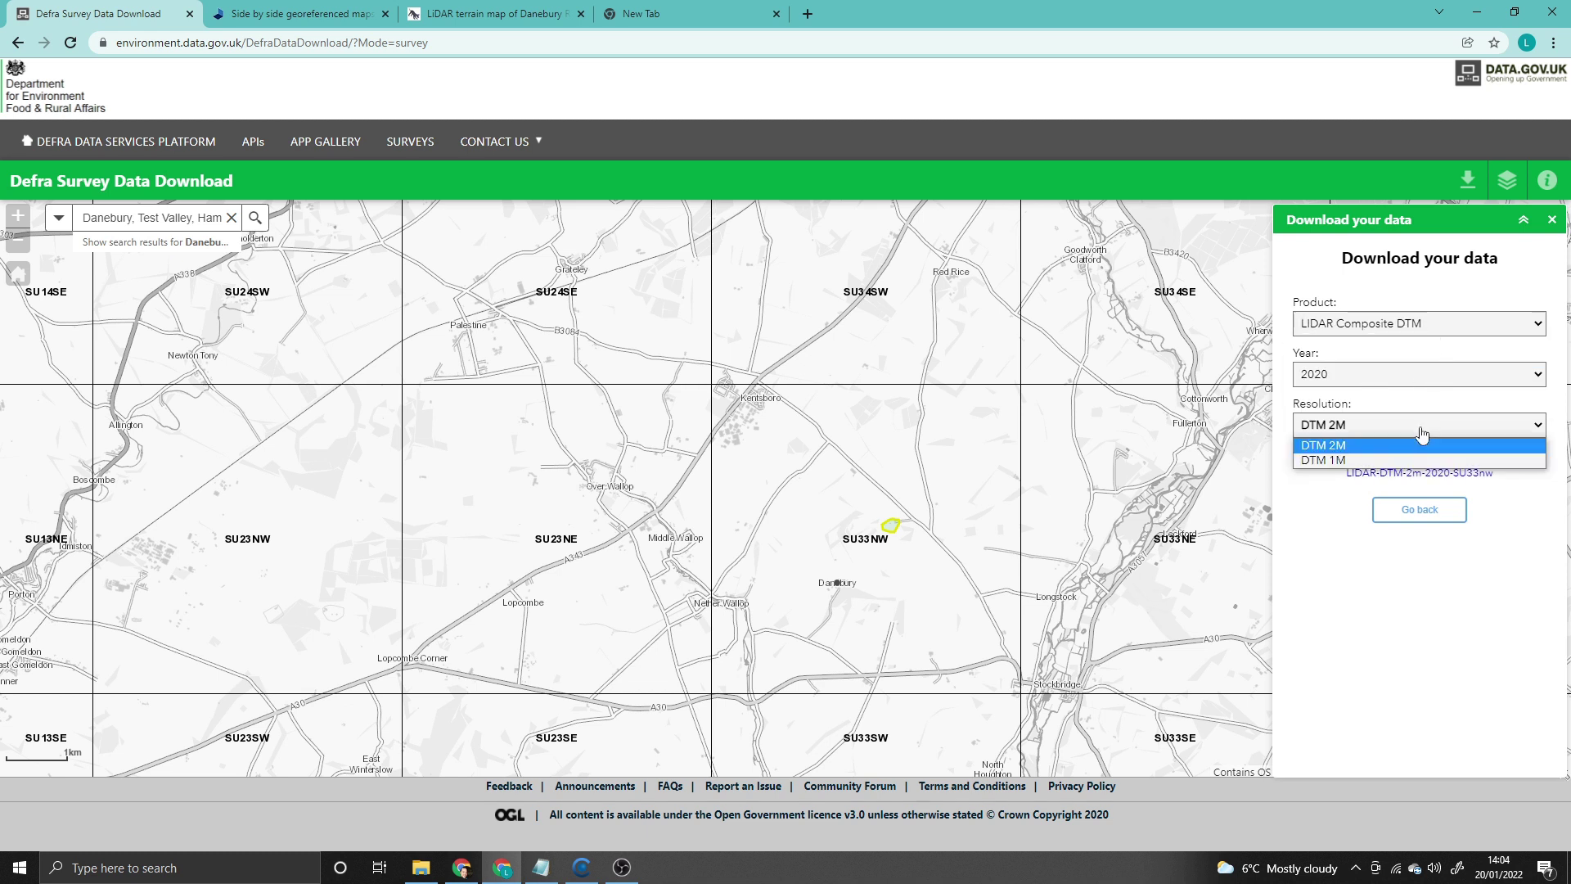
left_click(1340, 460)
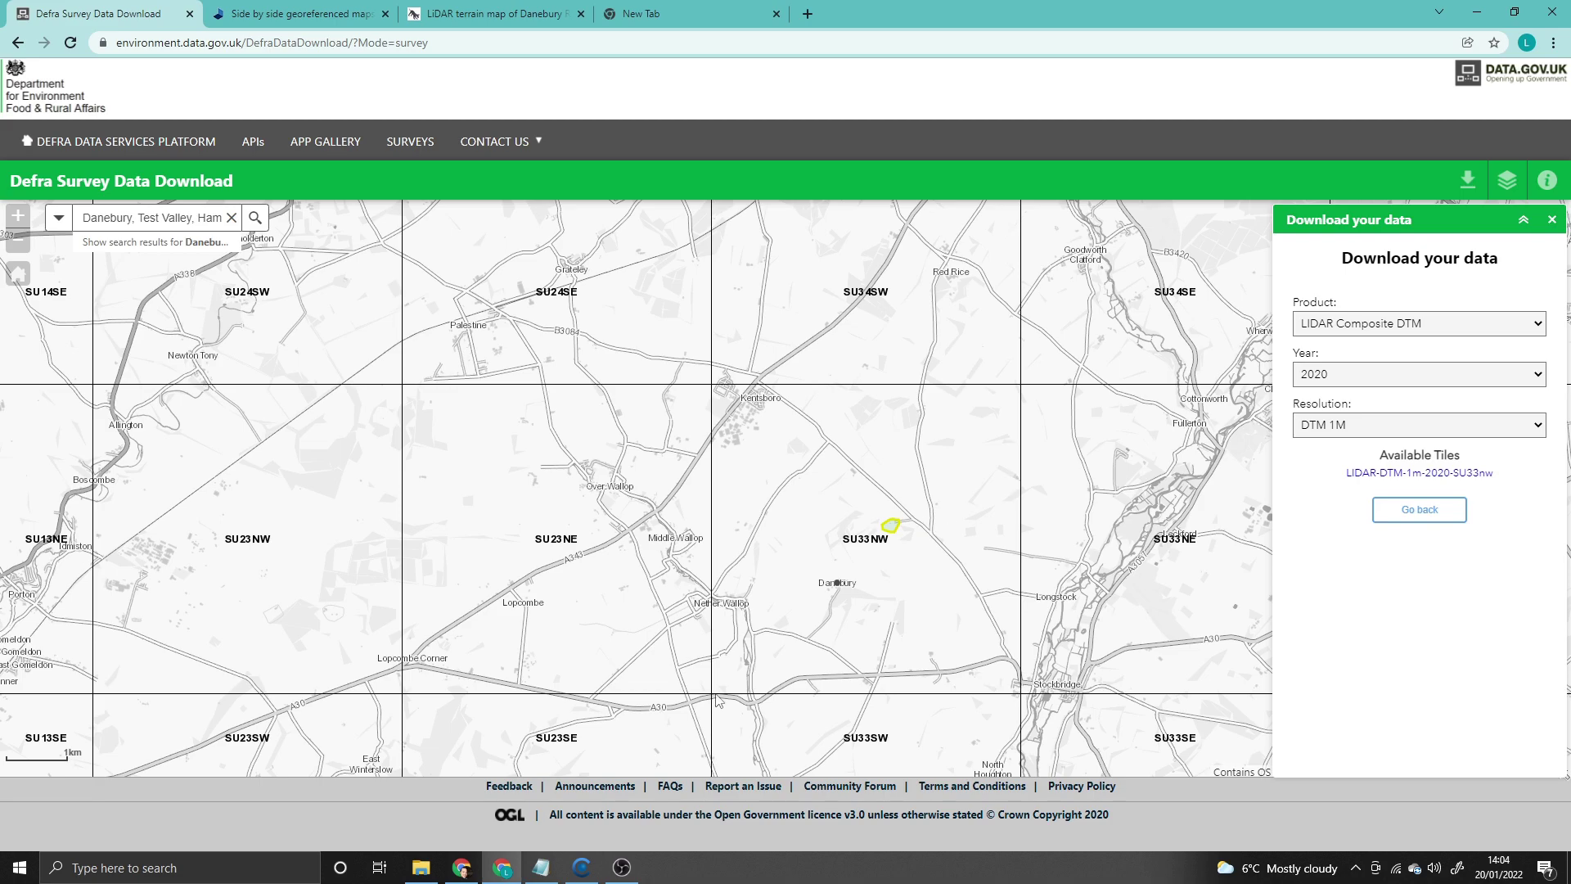
Switch to CARIS Easy View and open the SU33nw_DTM_1m raster from the LIDAR Danebury folder inside danebury 1m.
left_click(580, 869)
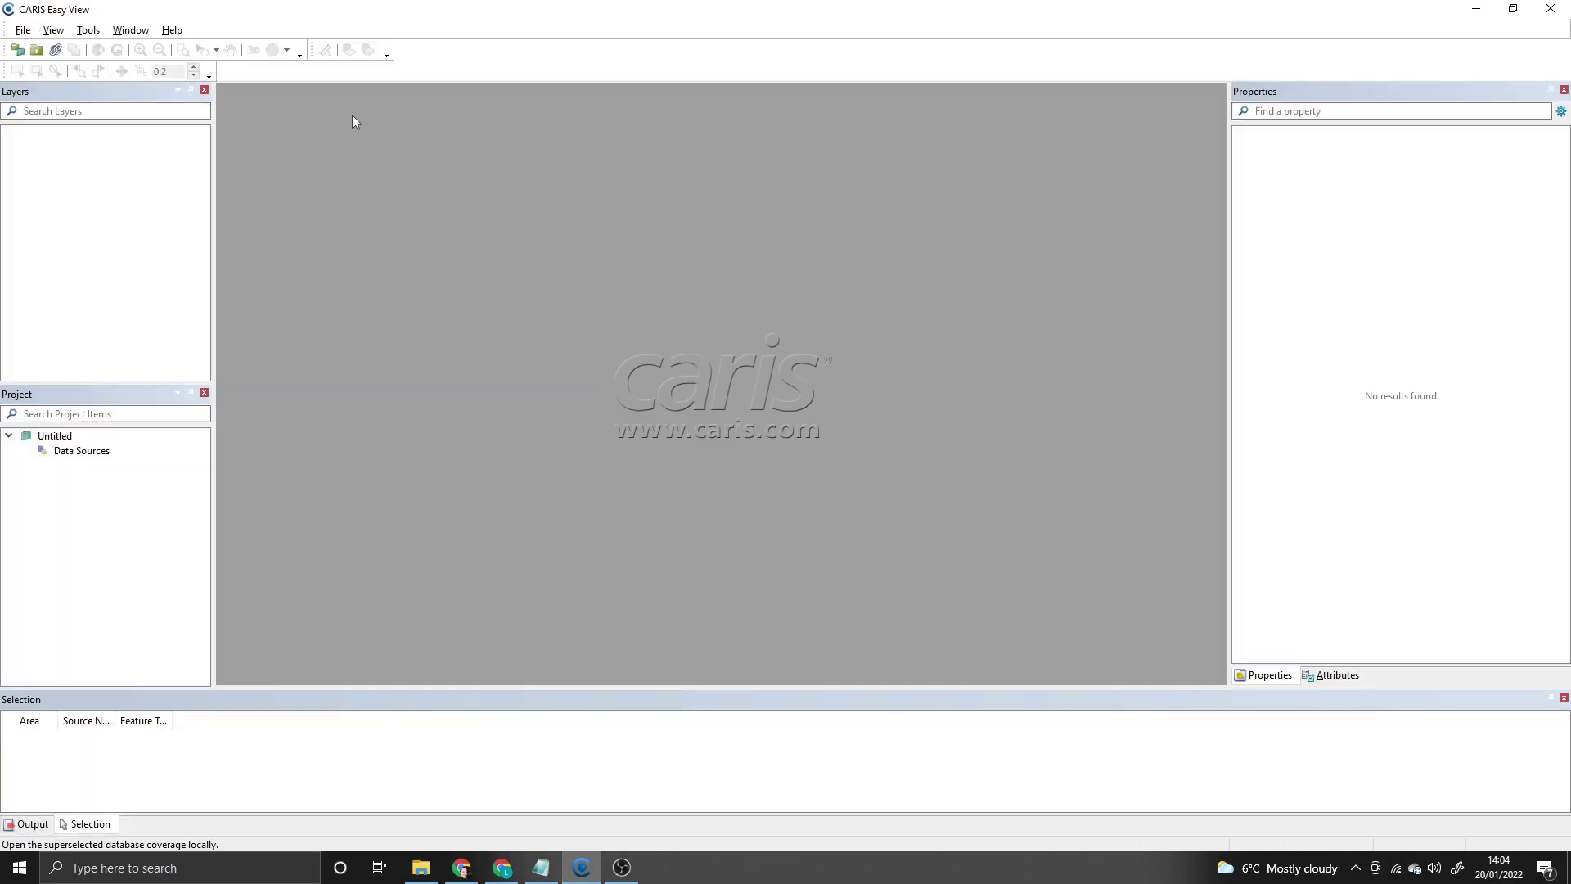
left_click(22, 31)
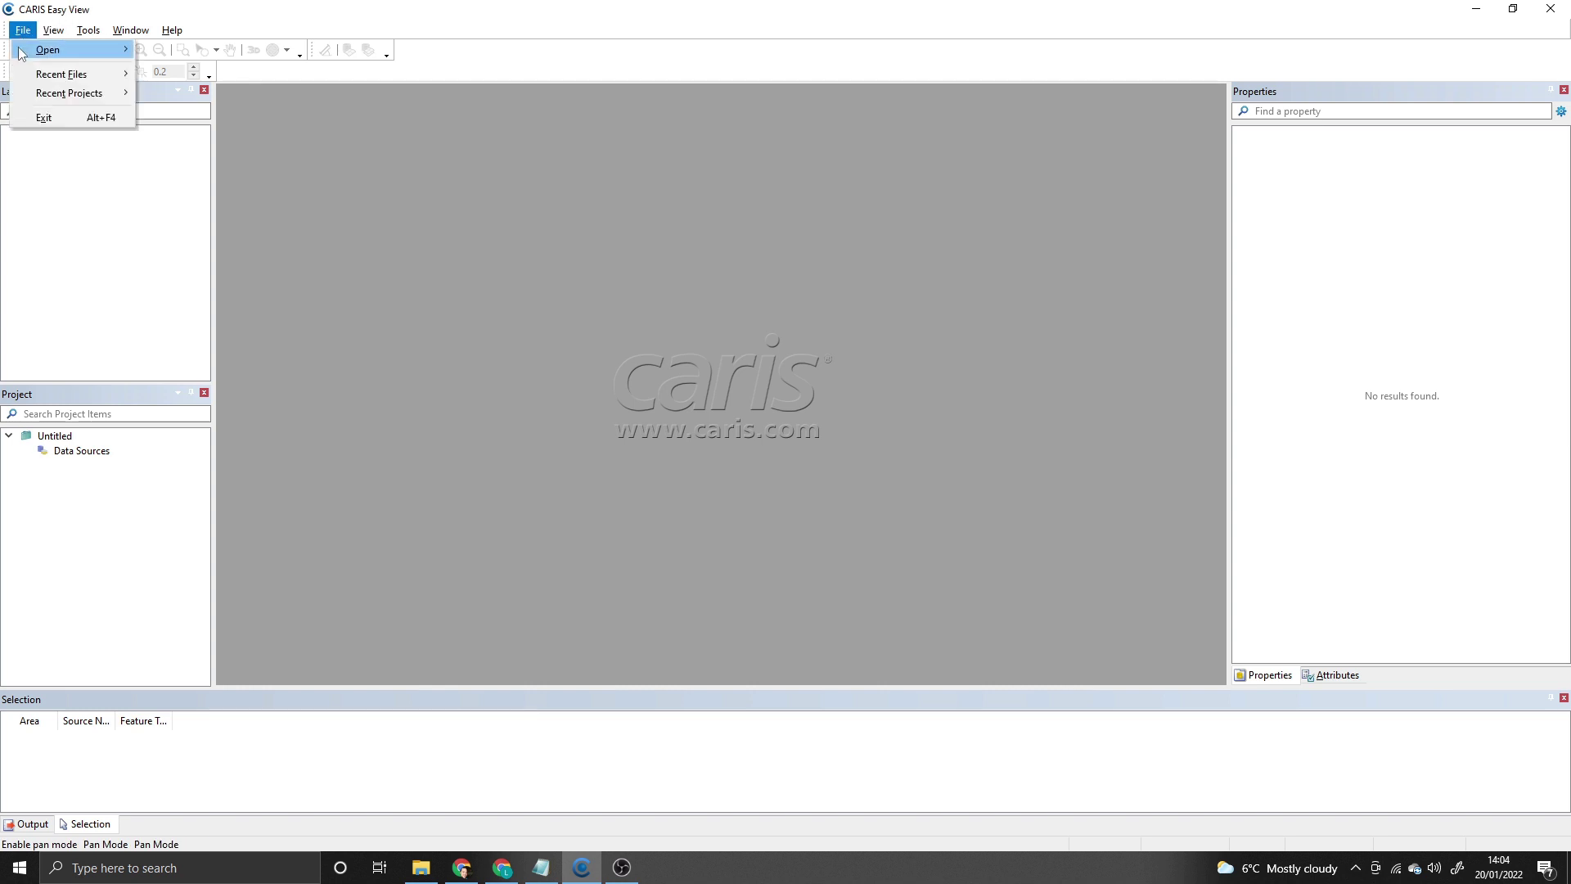
mouse_move(20, 53)
left_click(183, 51)
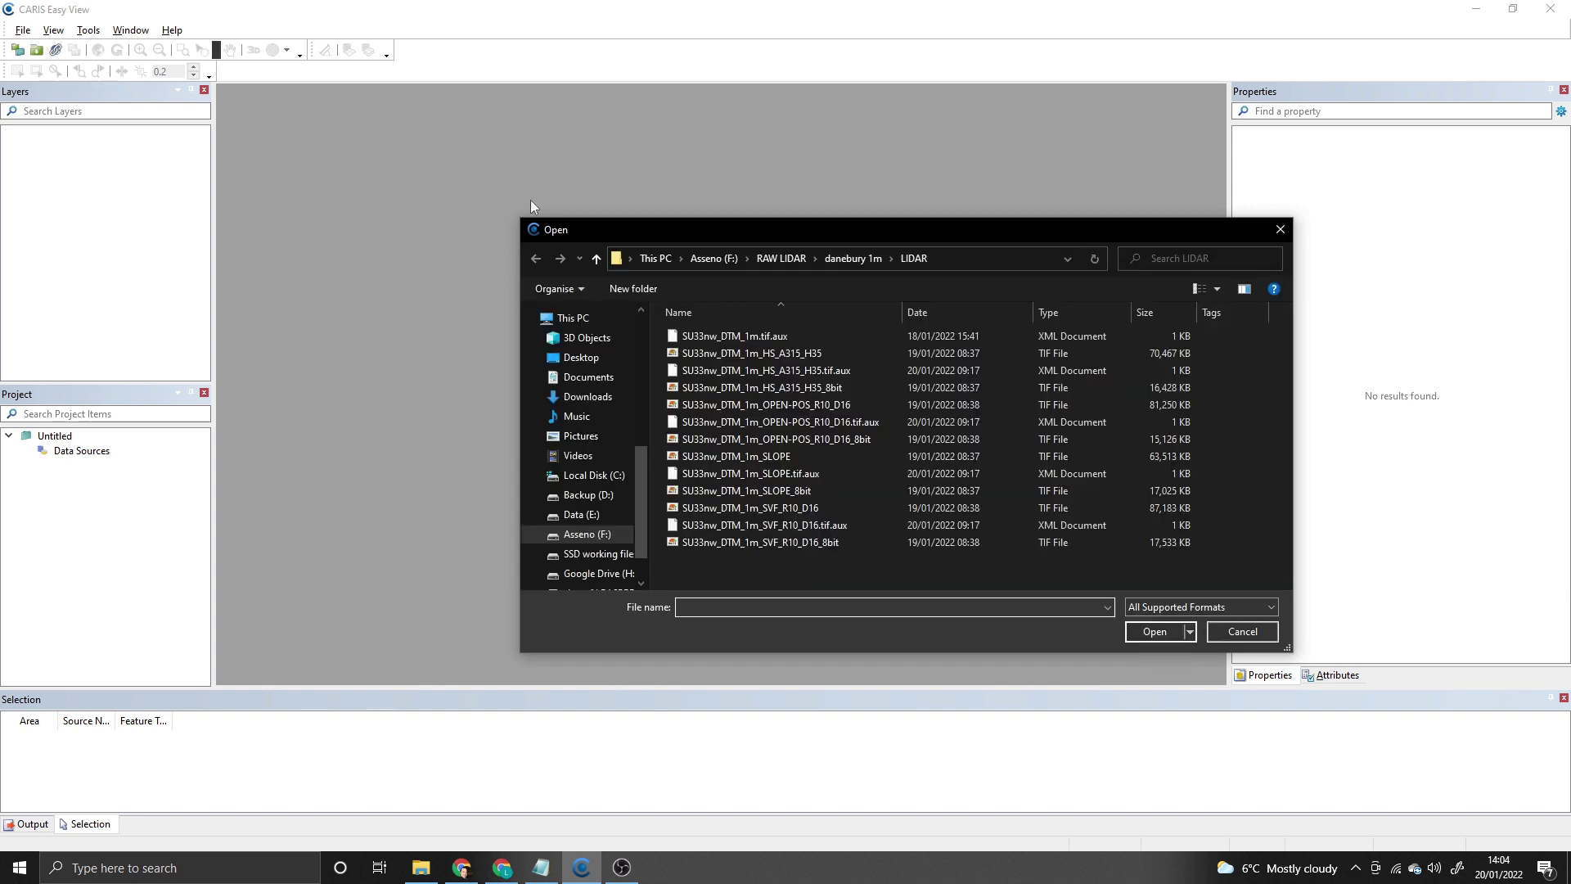
left_click(853, 258)
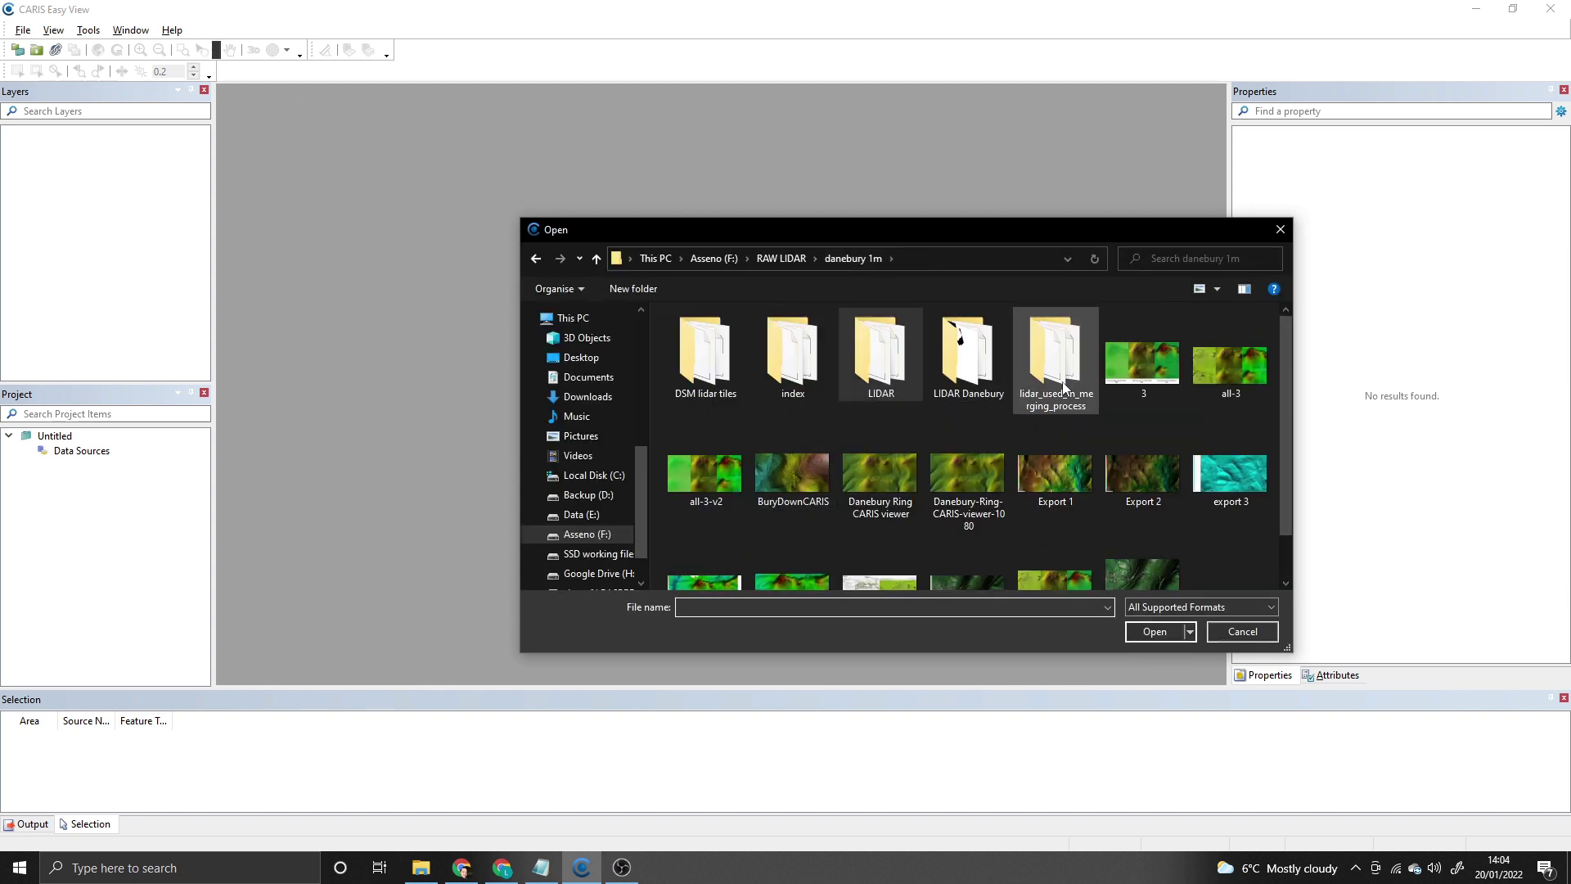
left_click(990, 369)
double_click(991, 369)
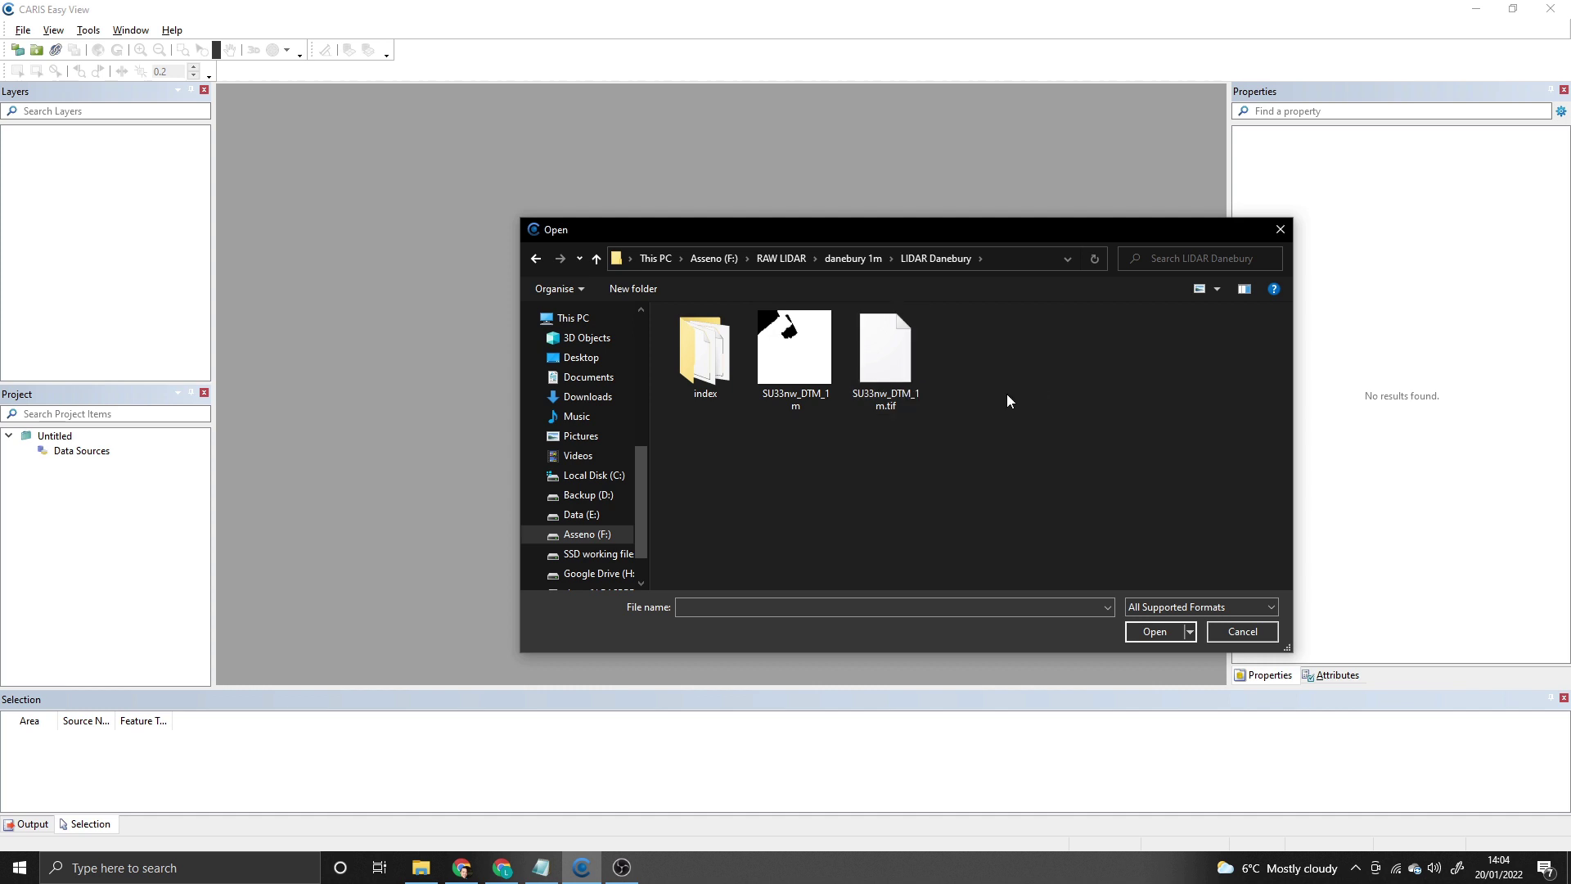
left_click(814, 371)
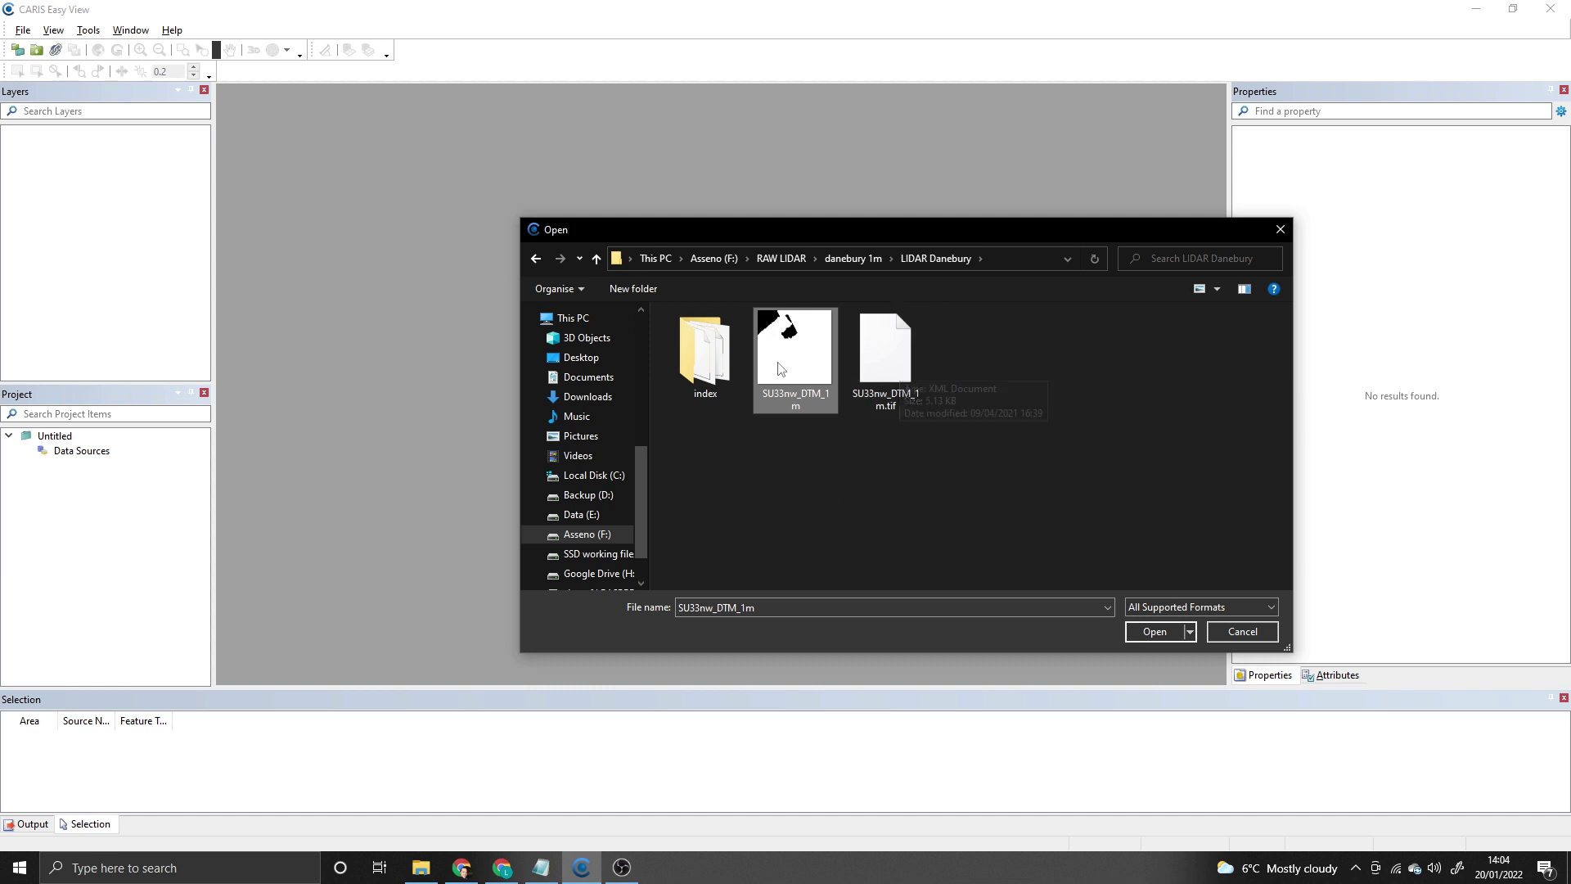
left_click(1135, 636)
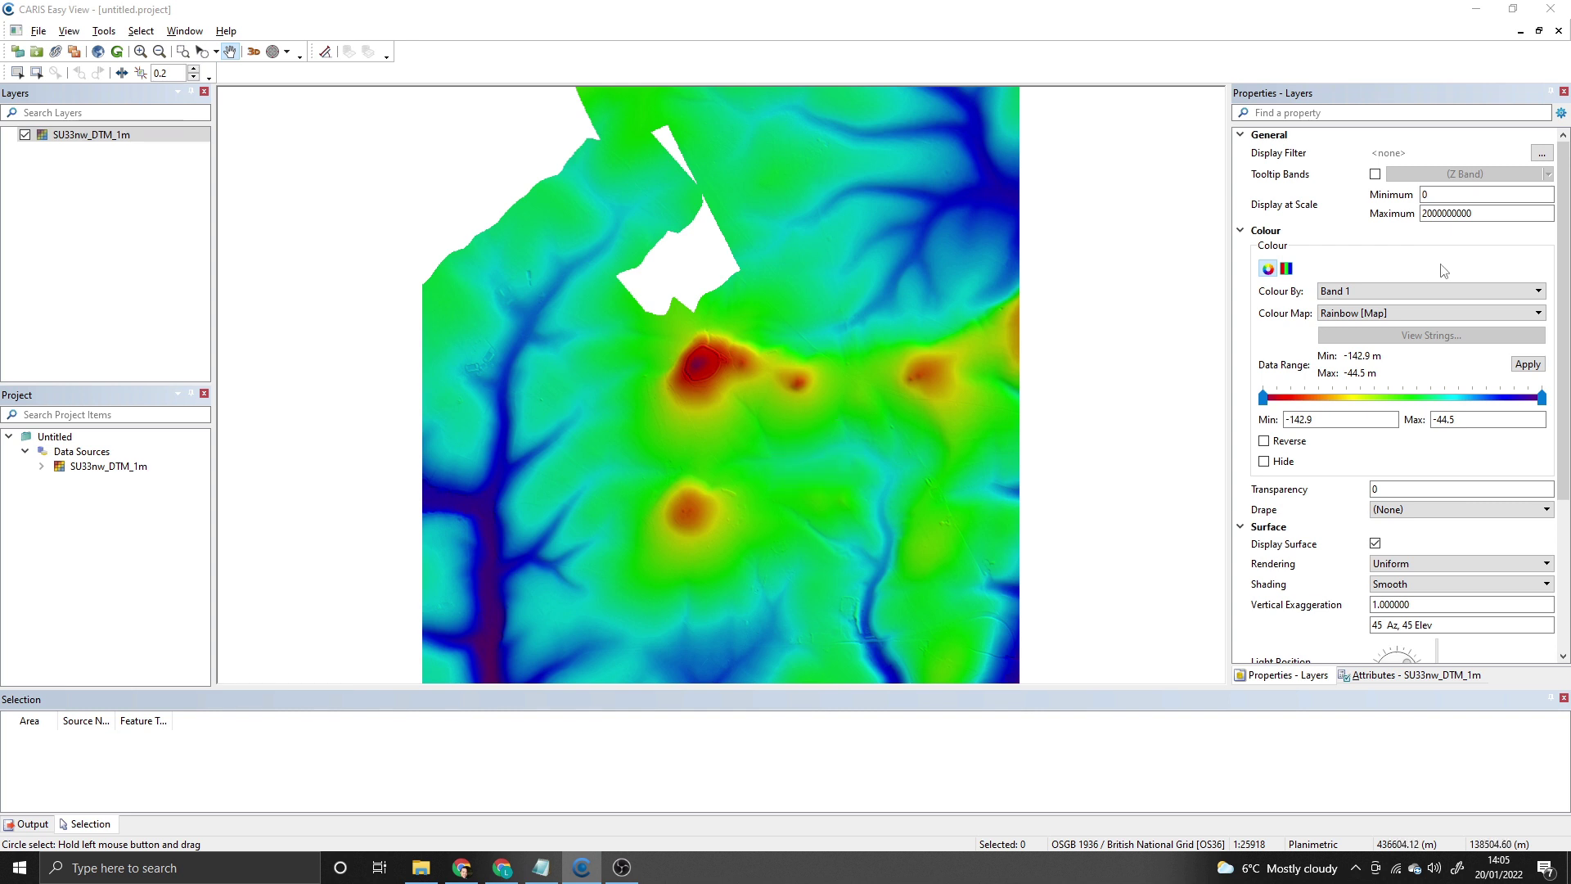
Change the terrain layer's colour map to Topographic.
left_click(1434, 315)
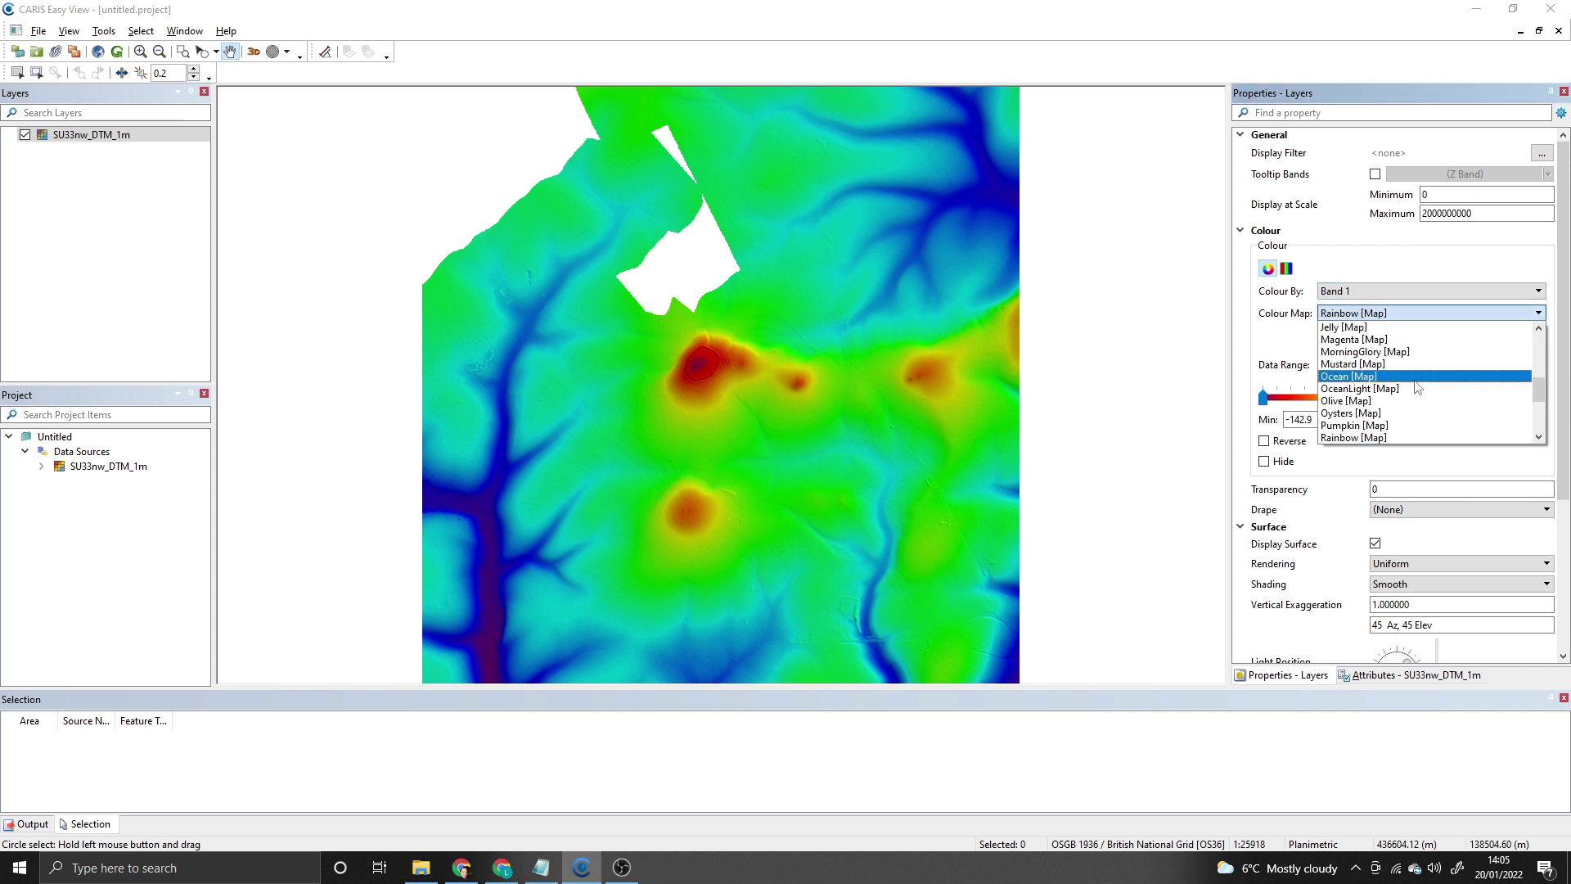
scroll(1411, 387, "down", 3)
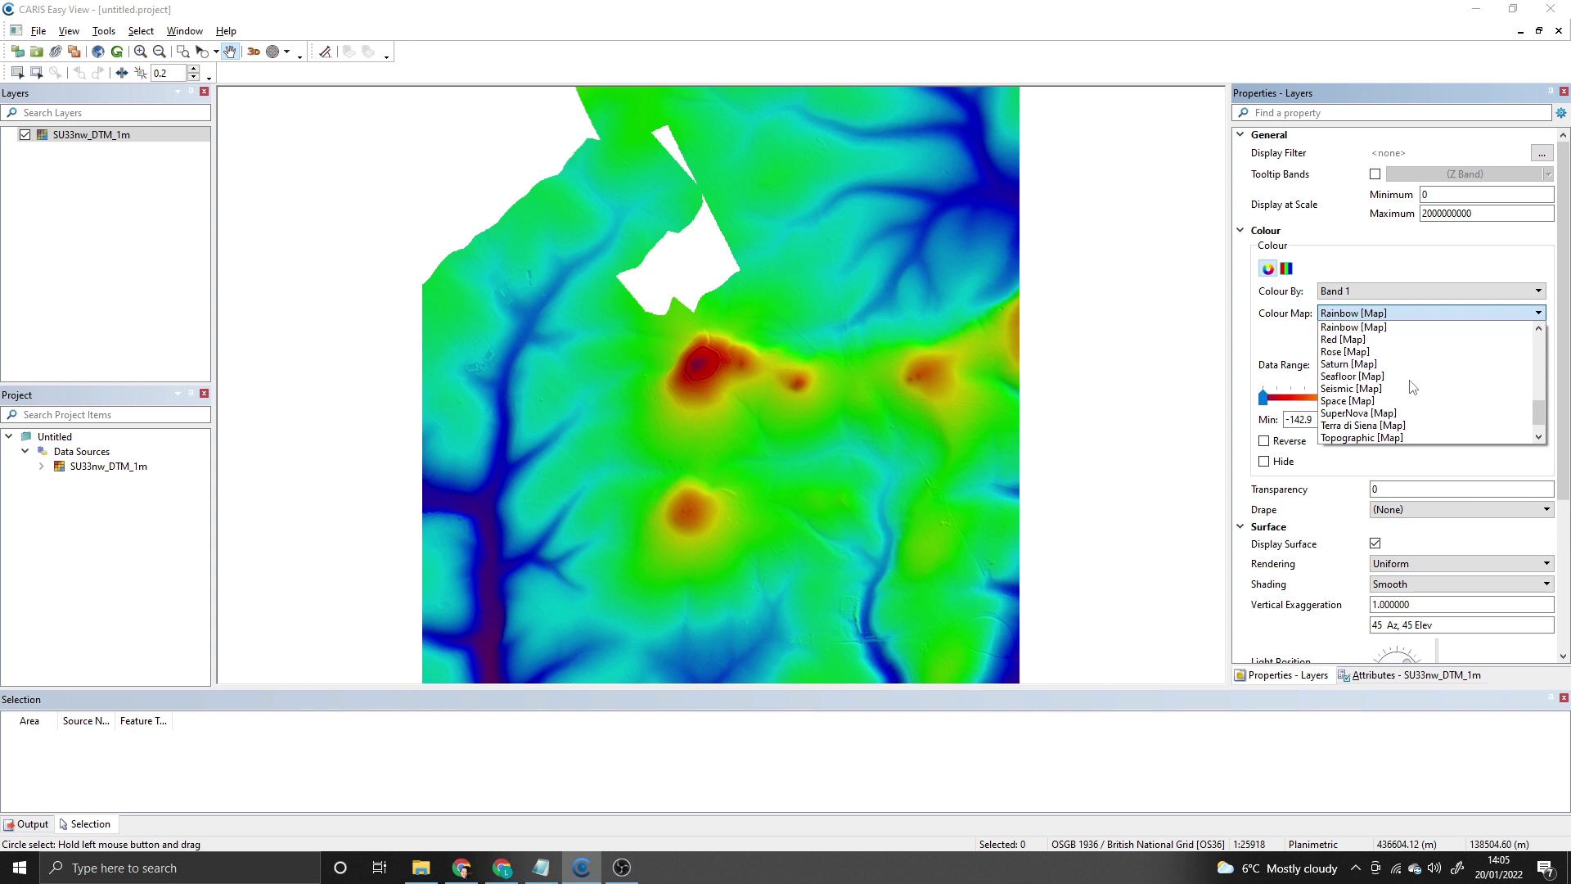
left_click(1413, 423)
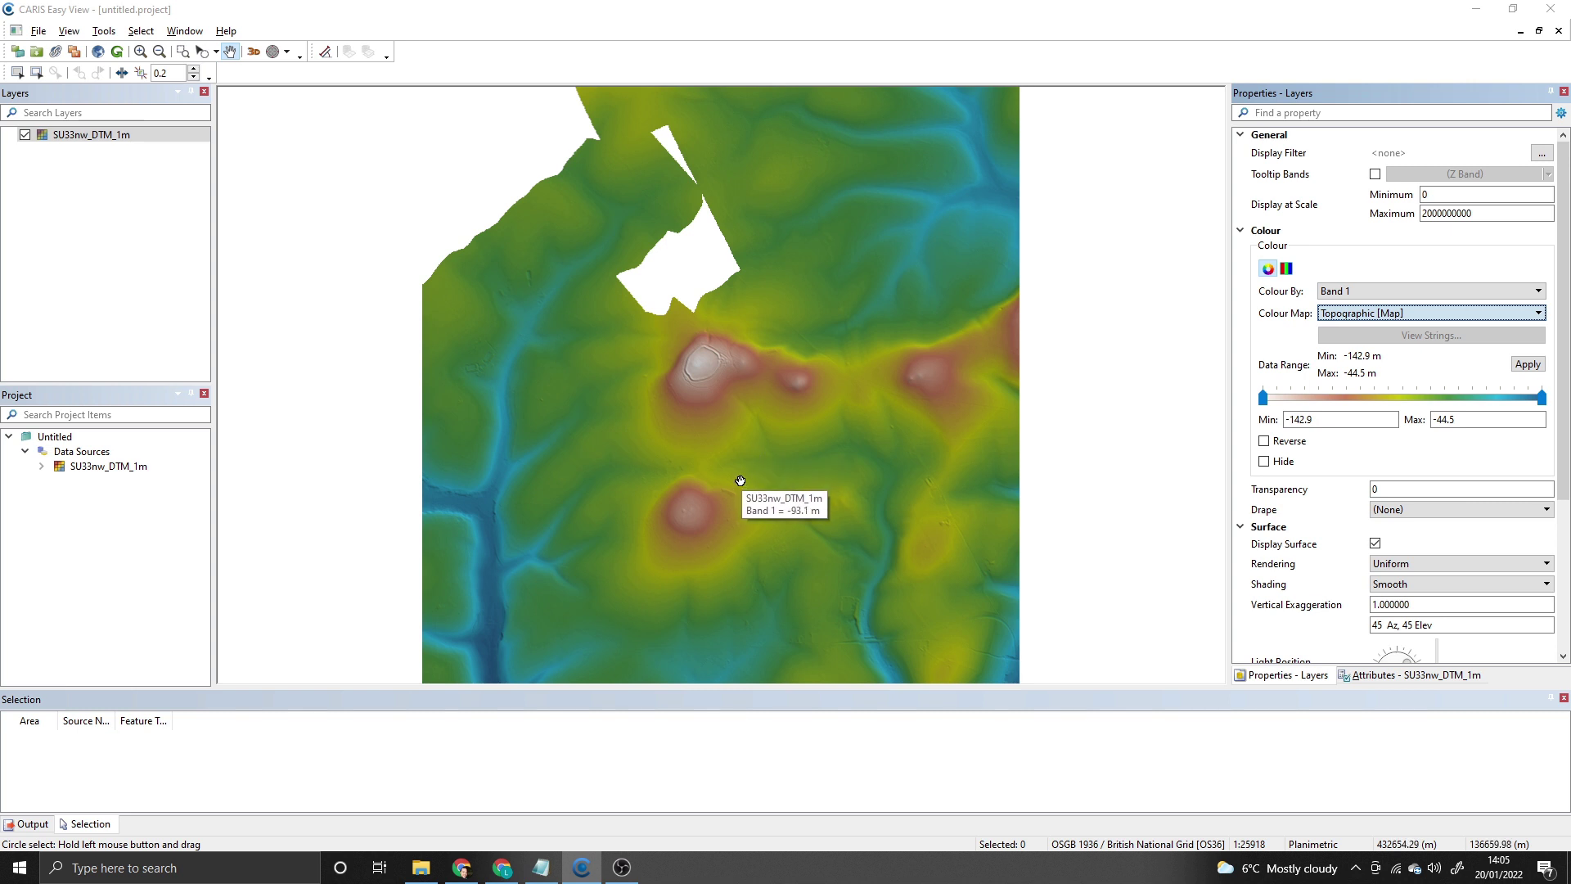
Set the terrain layer's vertical exaggeration to 9 to emphasise the relief around Danebury hillfort.
scroll(741, 480, "up", 2)
scroll(730, 457, "up", 2)
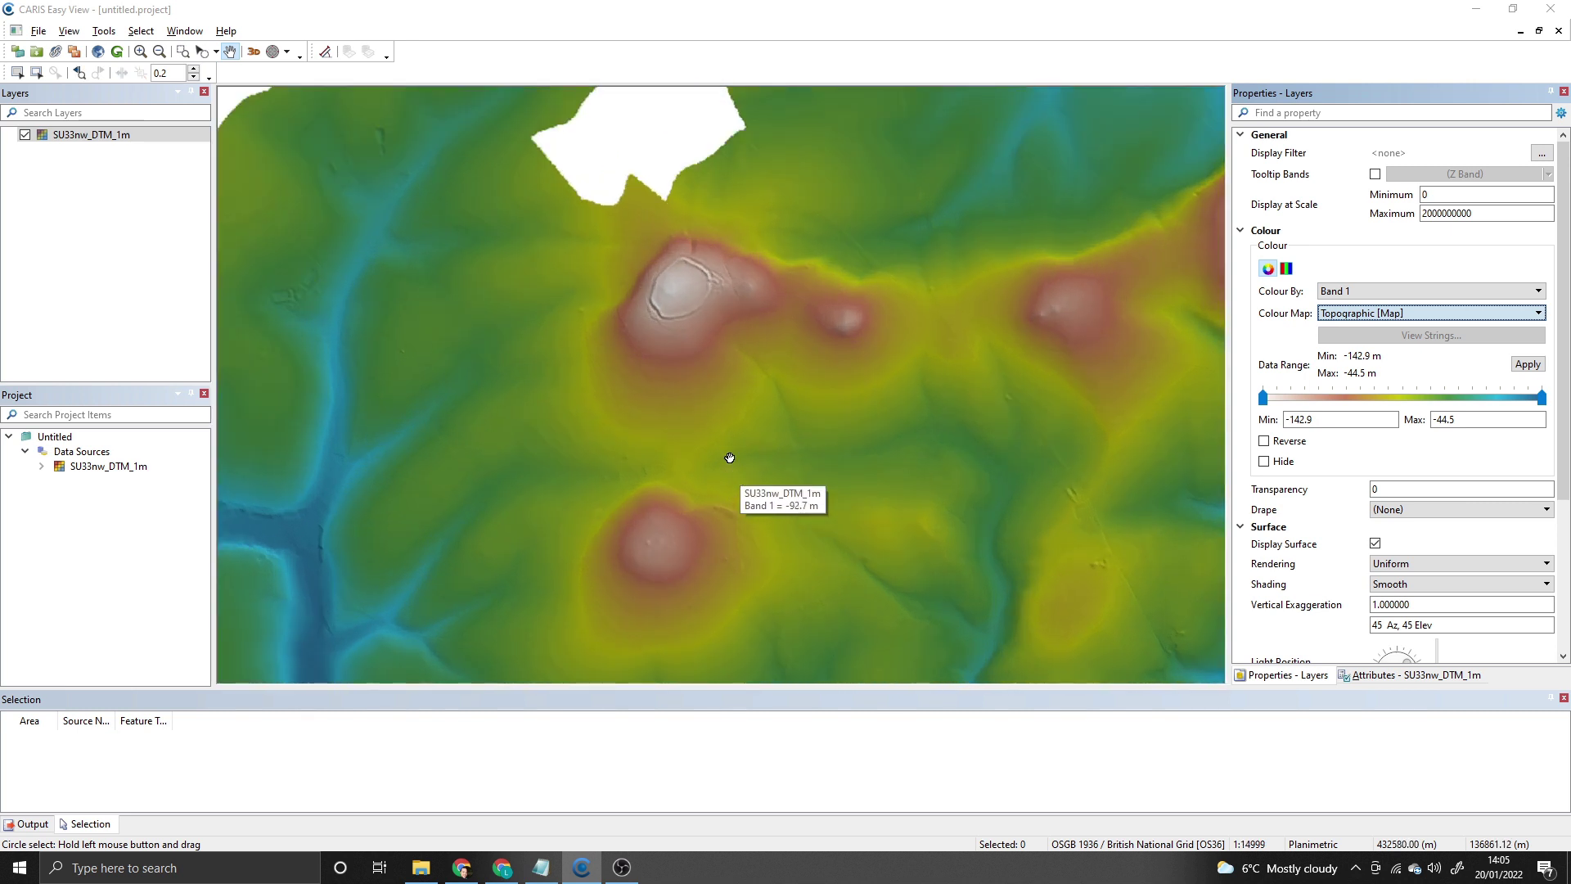
left_click_drag(757, 316, 789, 371)
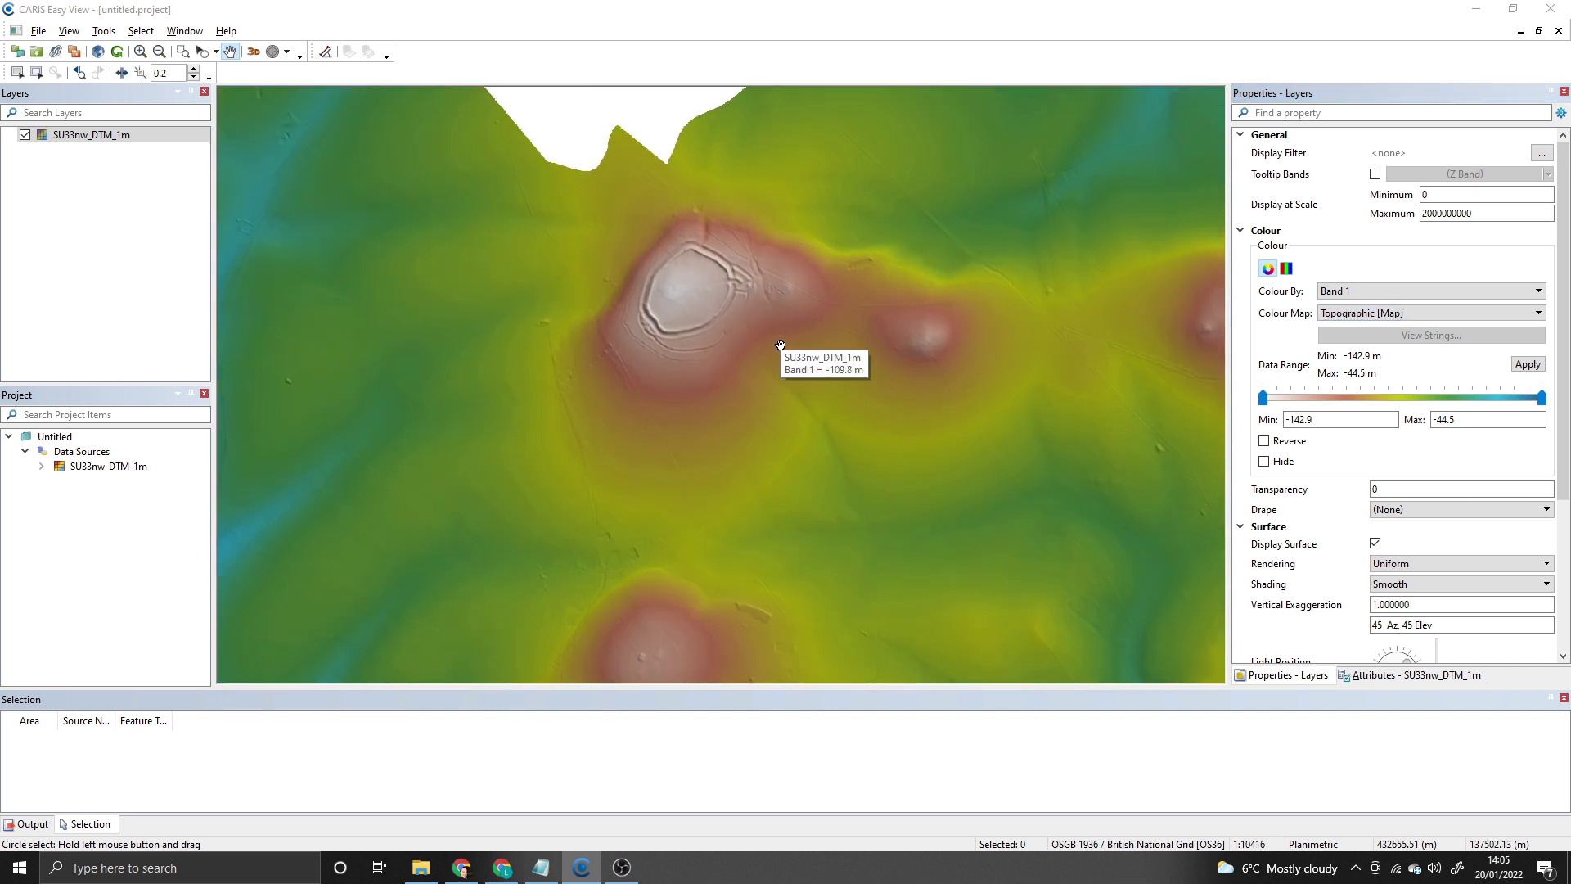
scroll(792, 364, "up", 1)
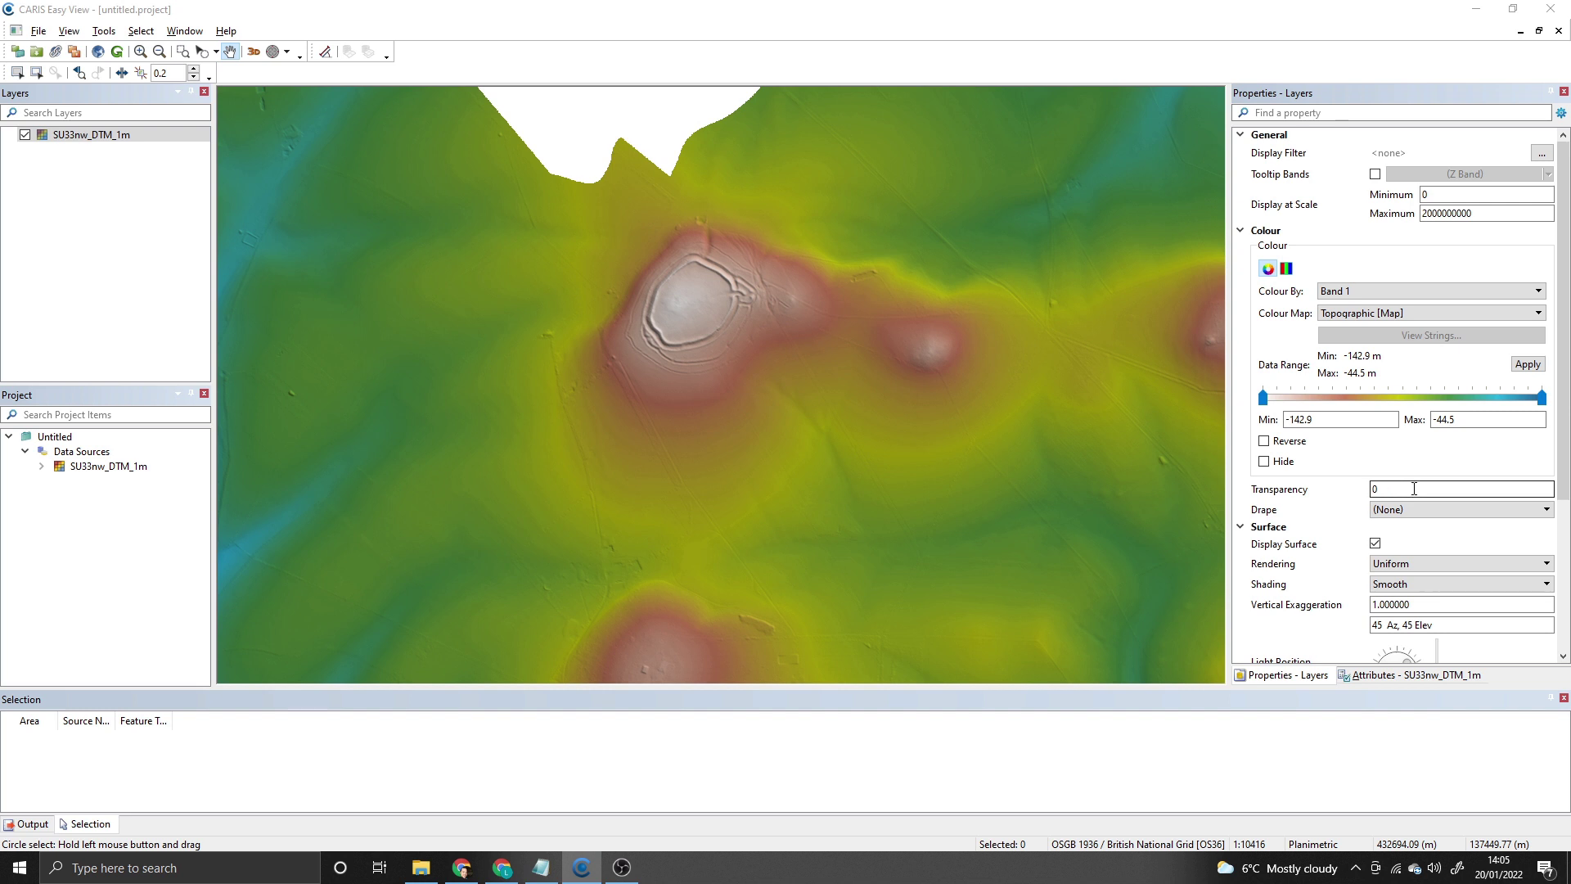
left_click(1422, 602)
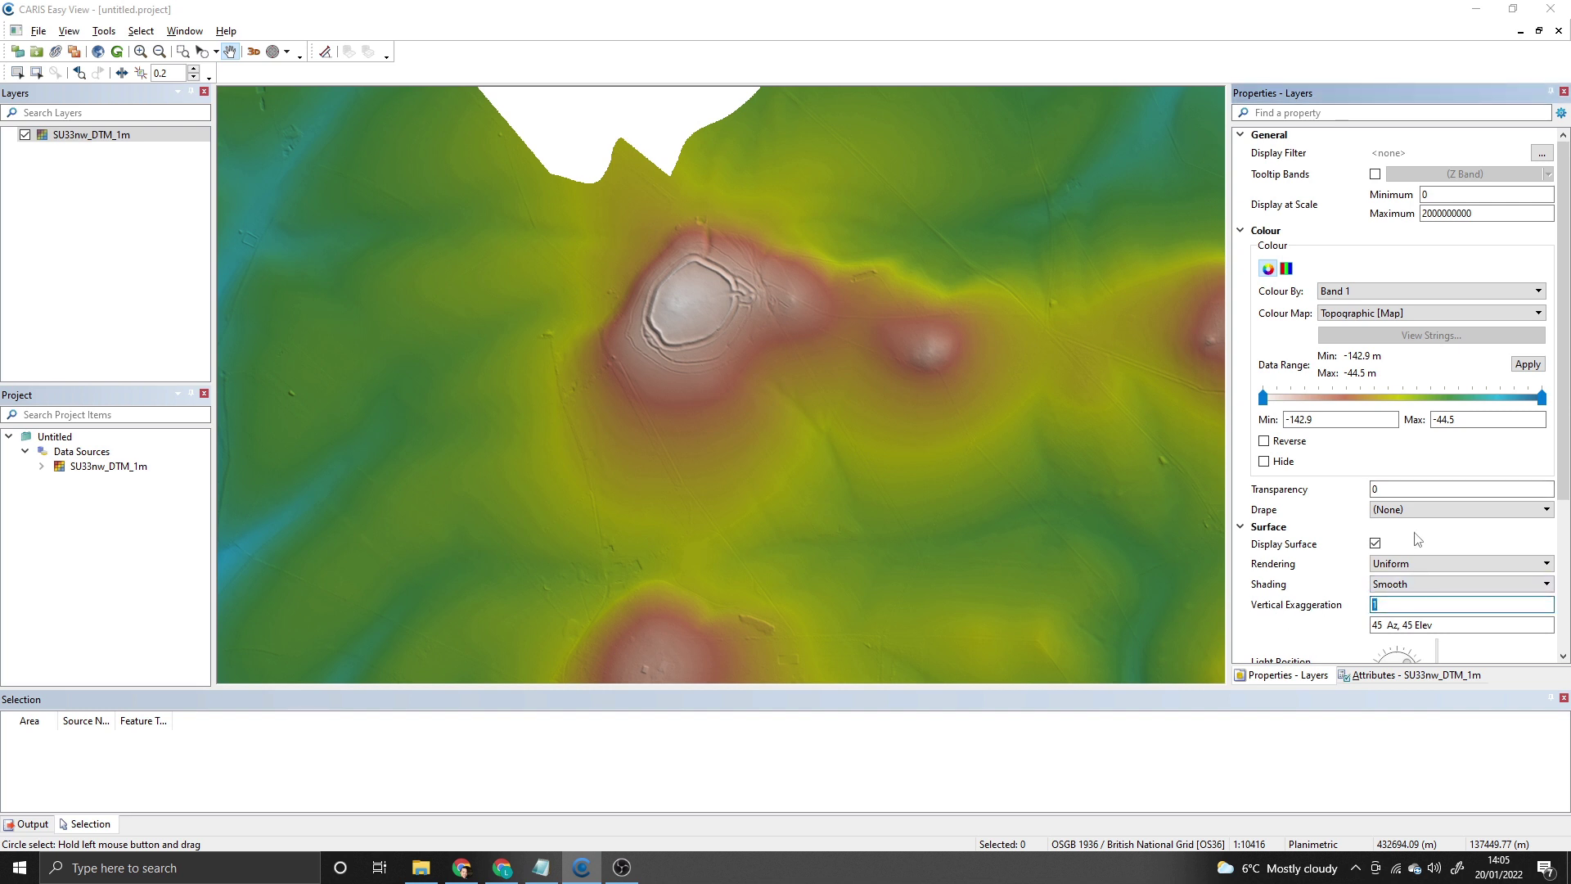
mouse_move(1565, 320)
left_mouse_down()
mouse_move(1565, 475)
mouse_move(1564, 305)
left_mouse_up()
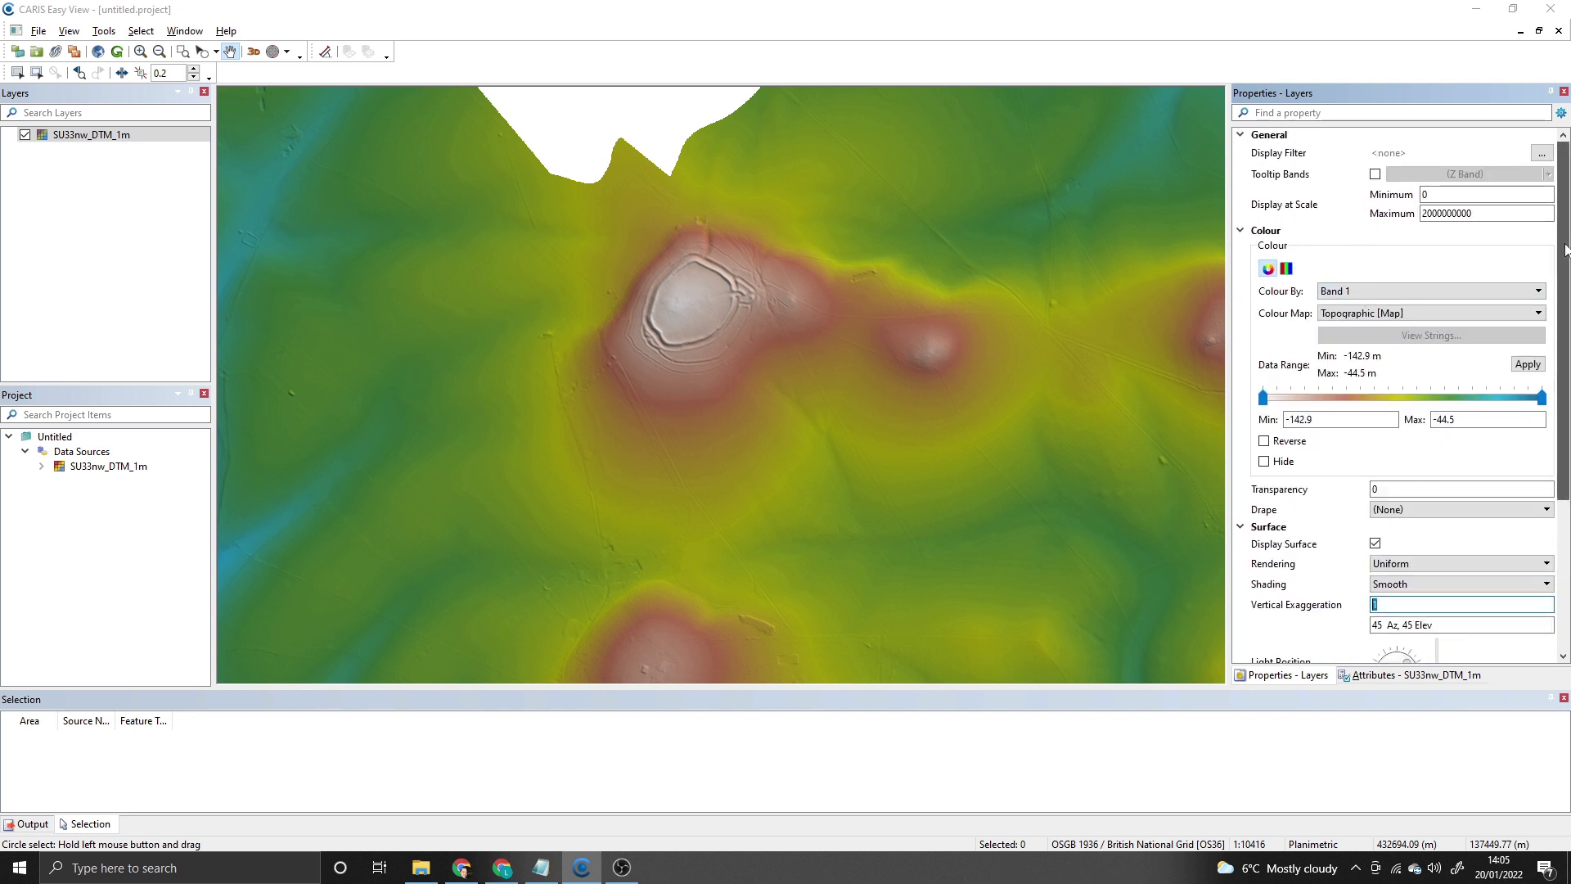
scroll(1496, 288, "down", 1)
left_click(1496, 299)
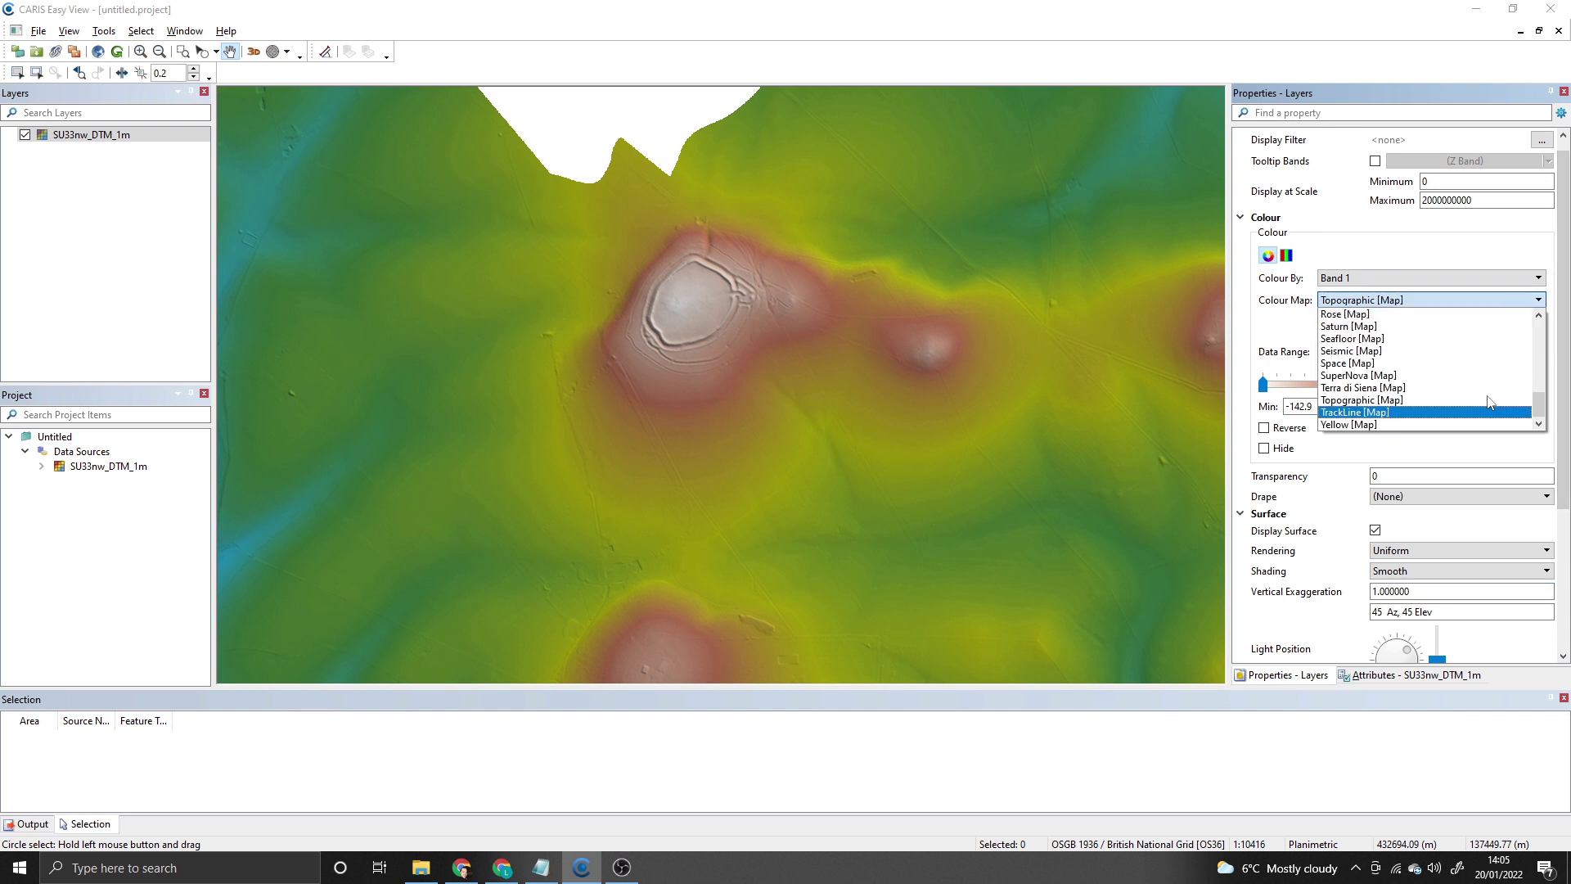
left_click(1489, 339)
scroll(1465, 398, "down", 3)
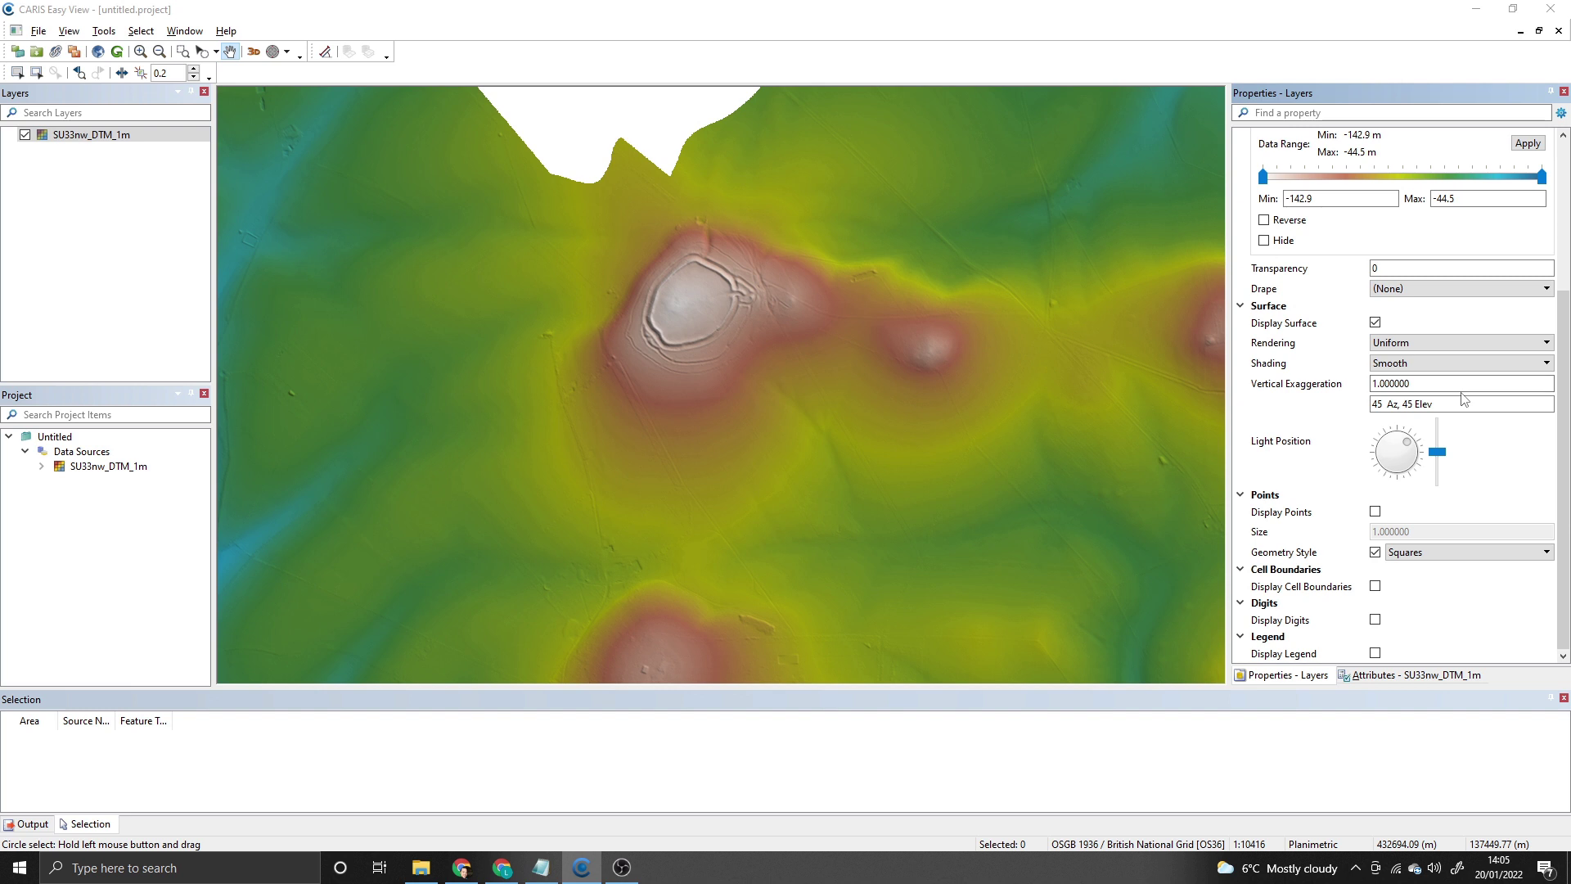
double_click(1385, 384)
type("1")
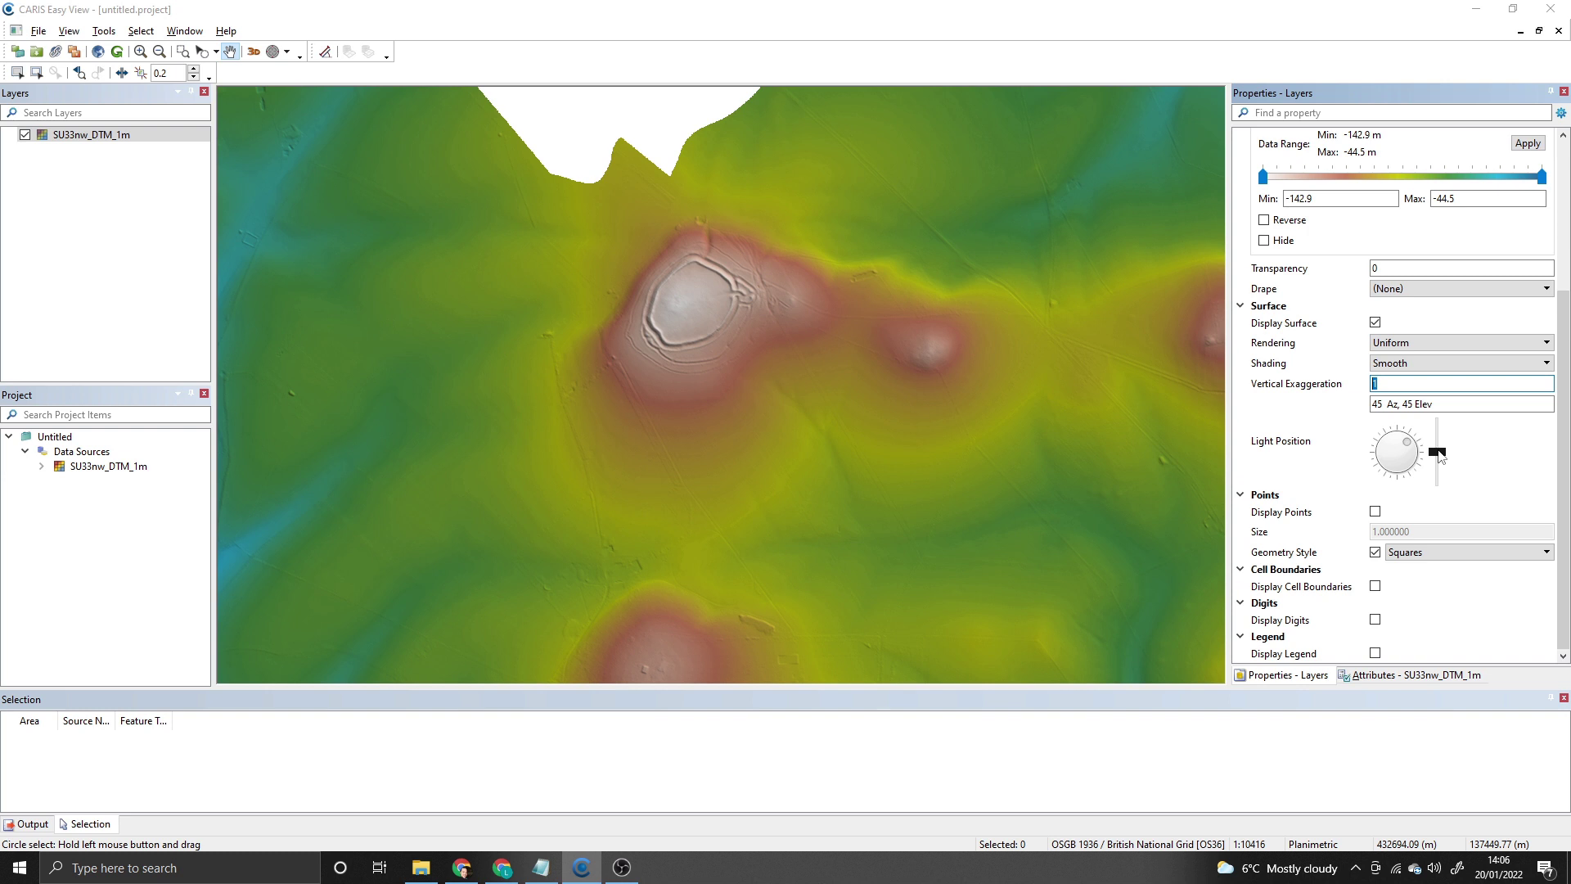
left_click(1420, 378)
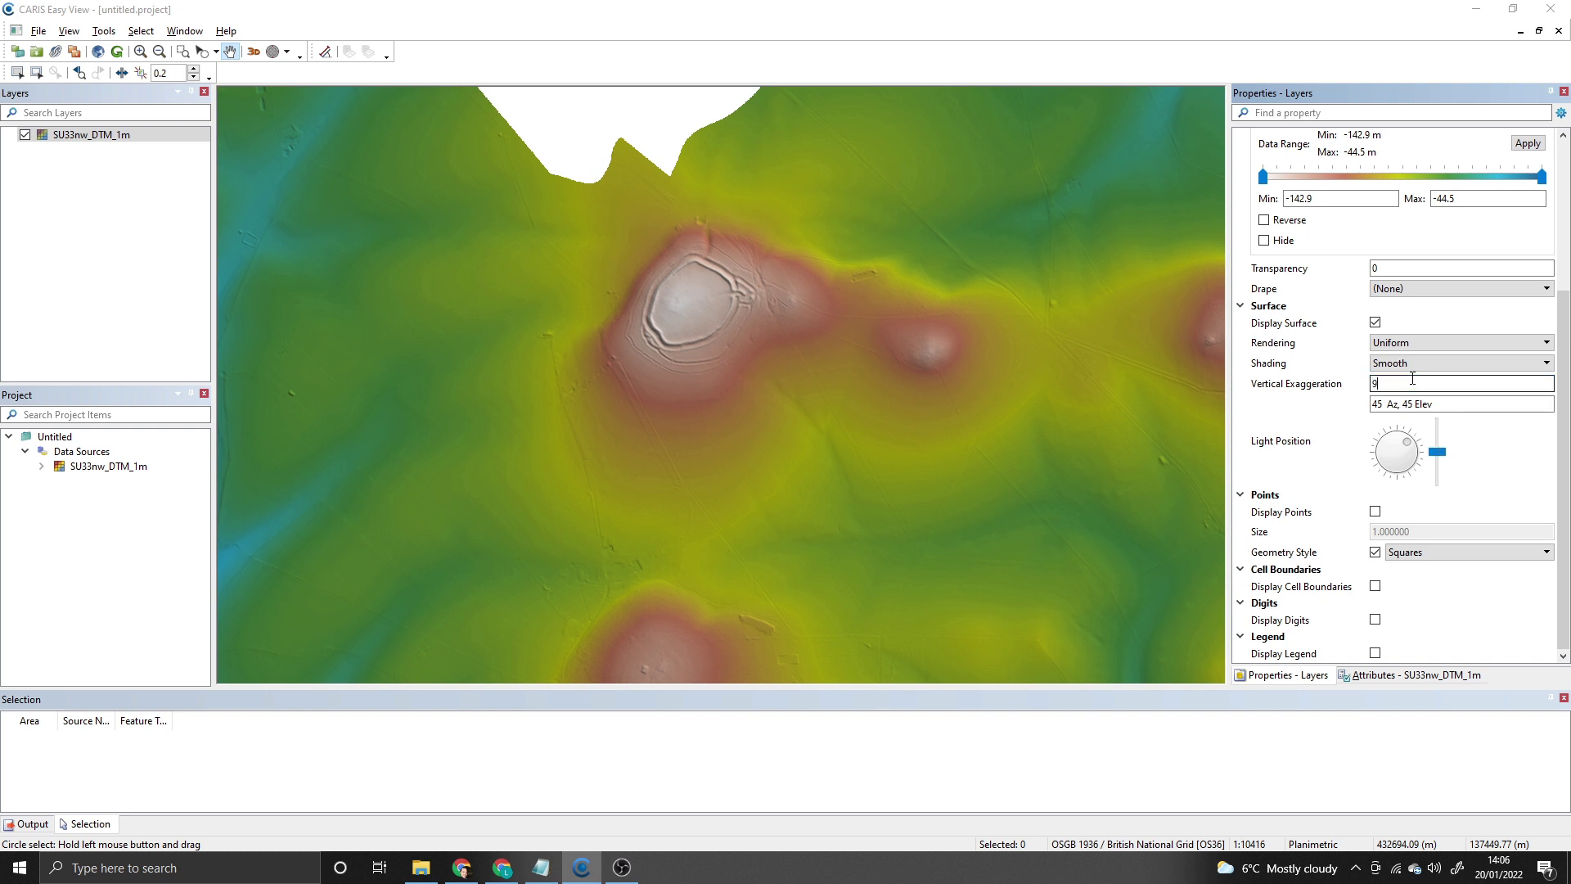
left_click(1413, 378)
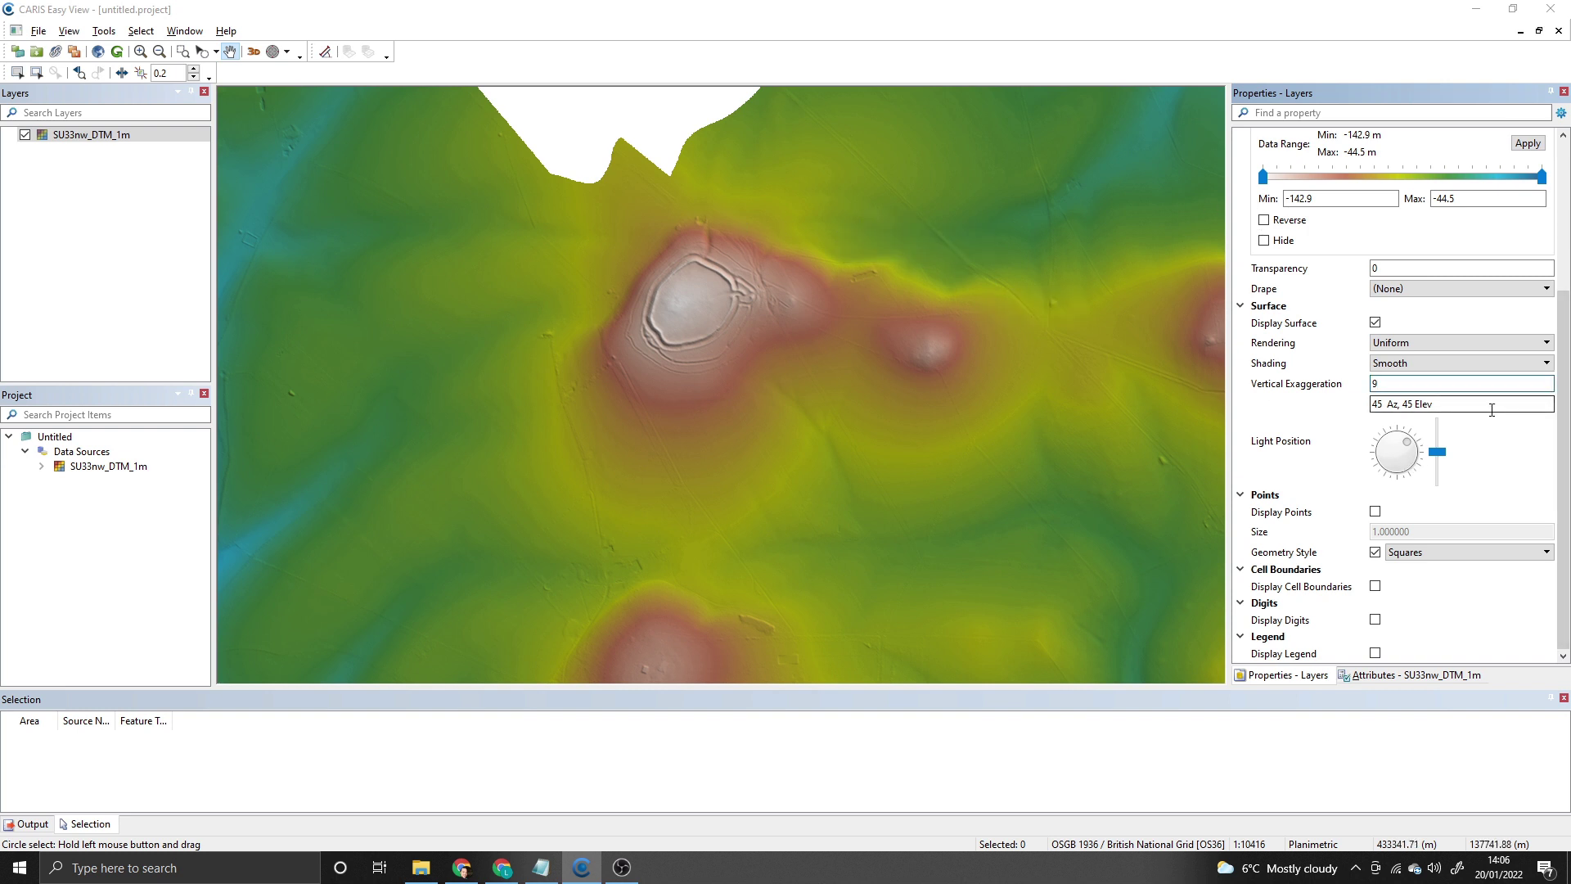
left_click(1488, 406)
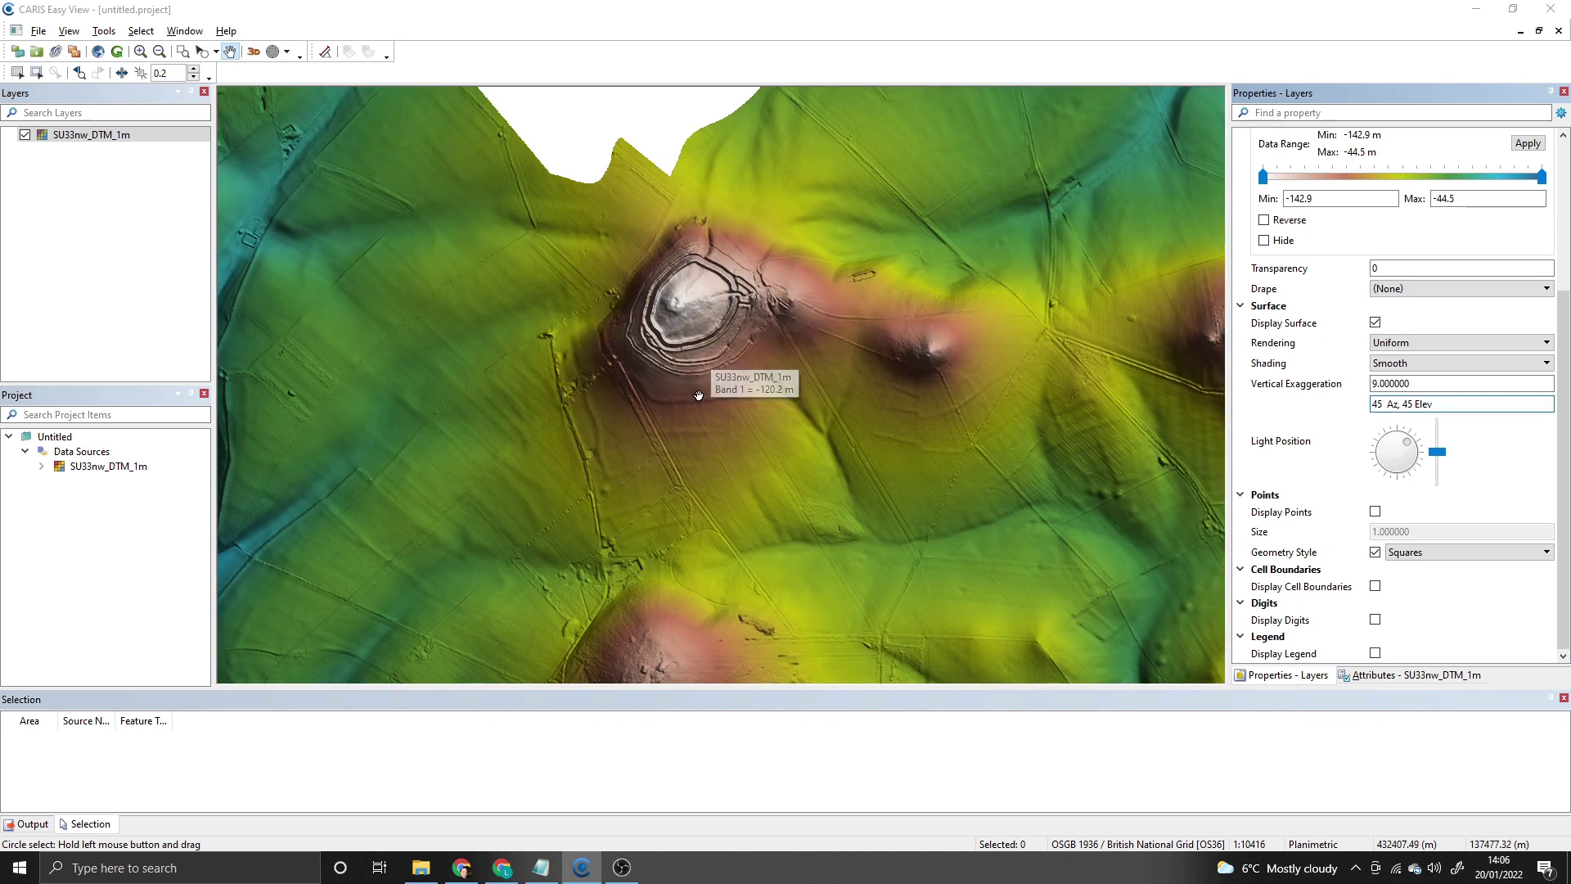
View the project properties of the SU33nw_DTM_1m data source, and return to the layer's display properties.
left_click_drag(702, 397, 720, 390)
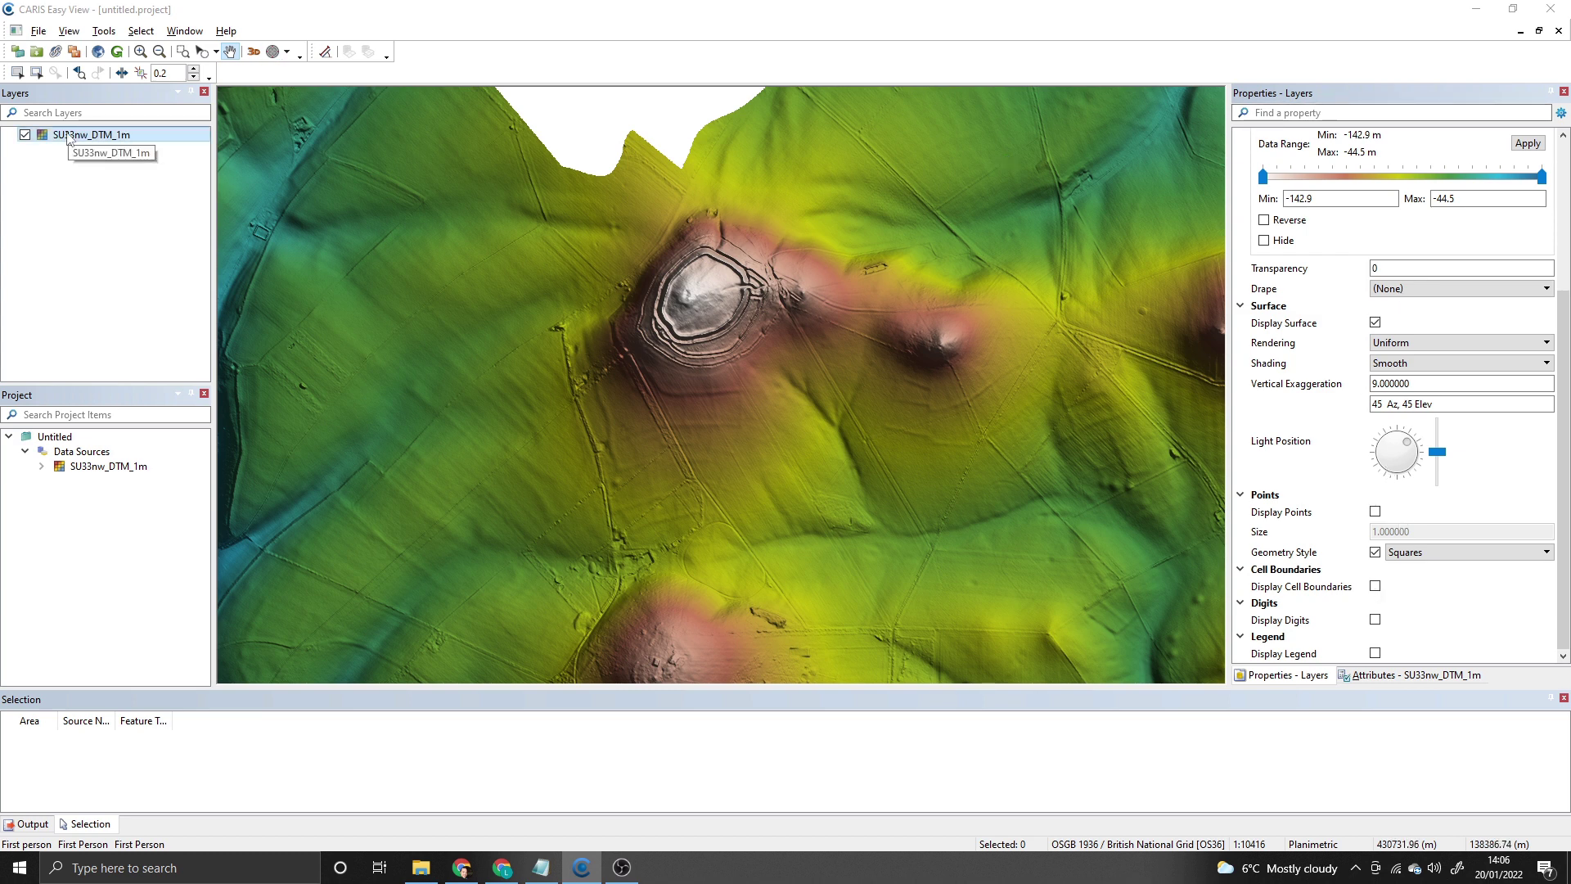
left_click(68, 138)
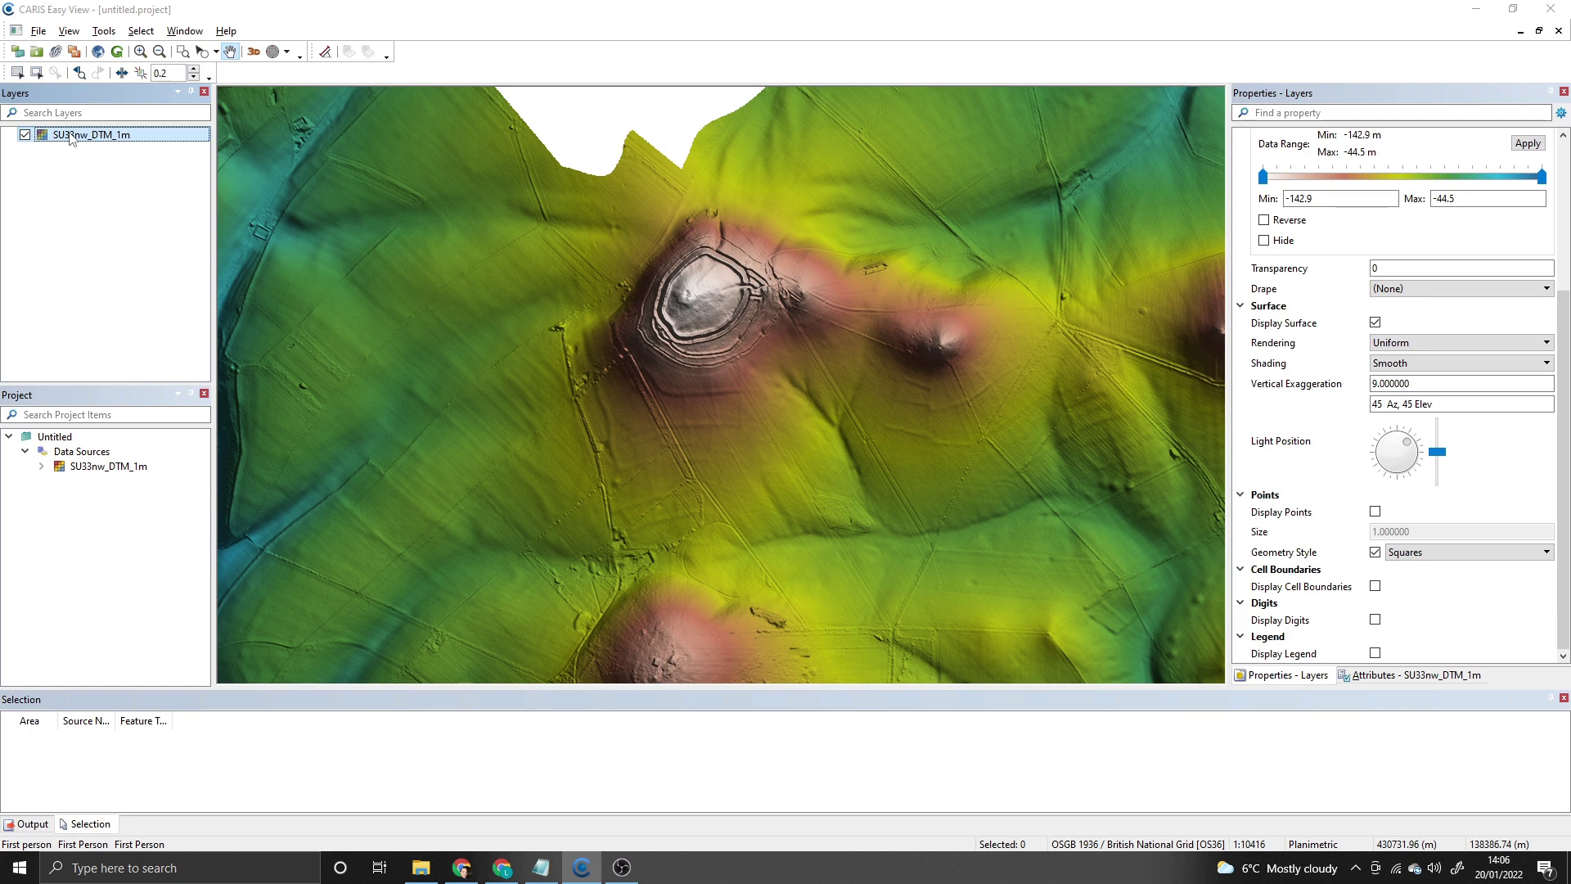
left_click(99, 467)
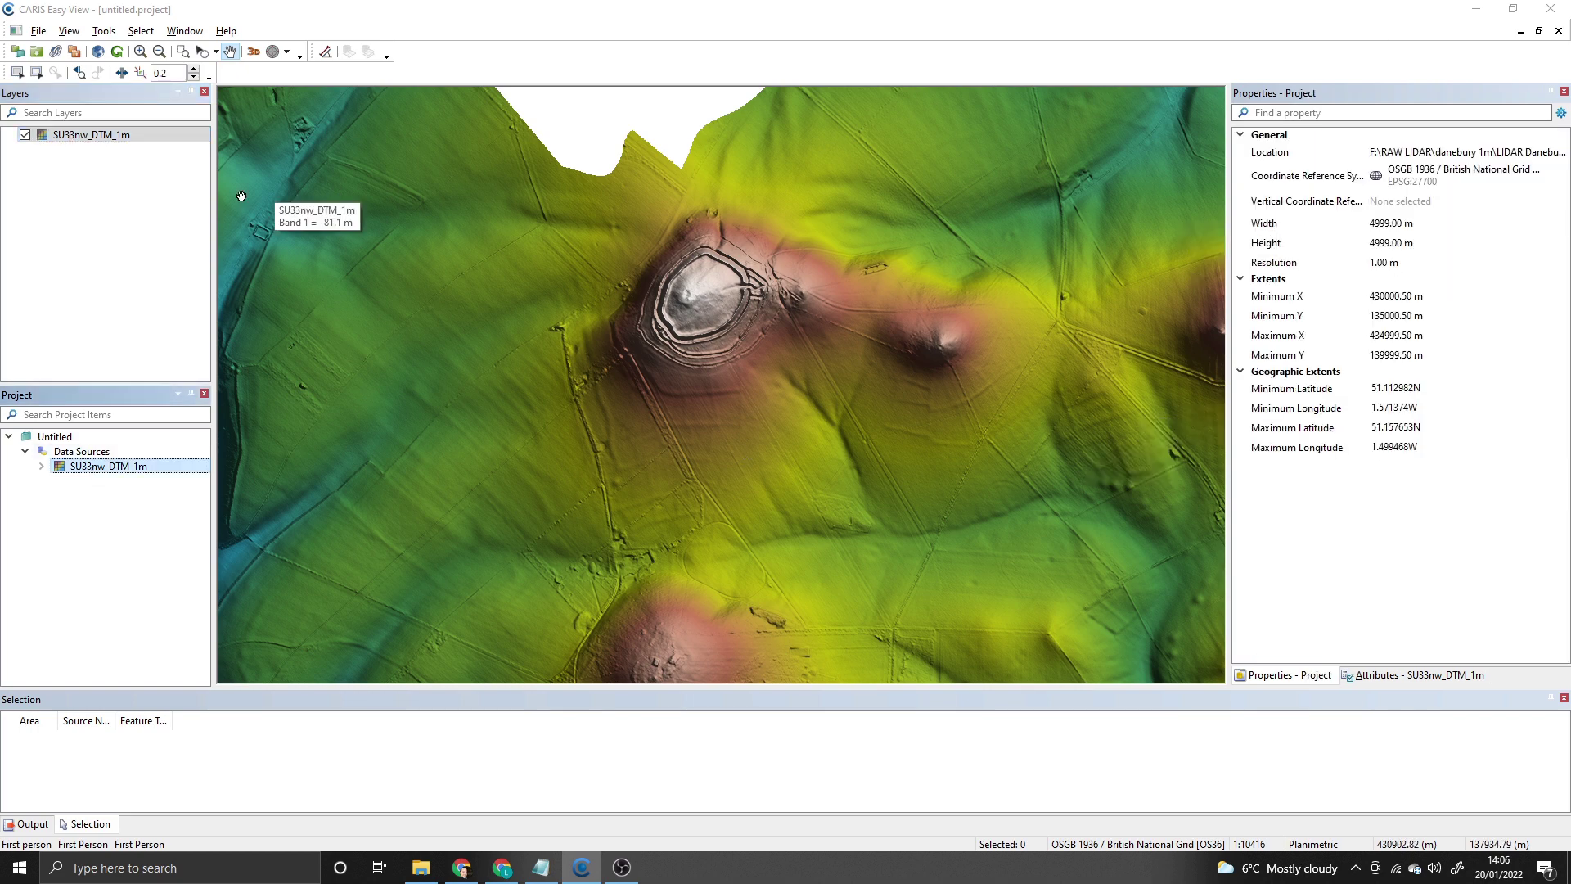
left_click(63, 139)
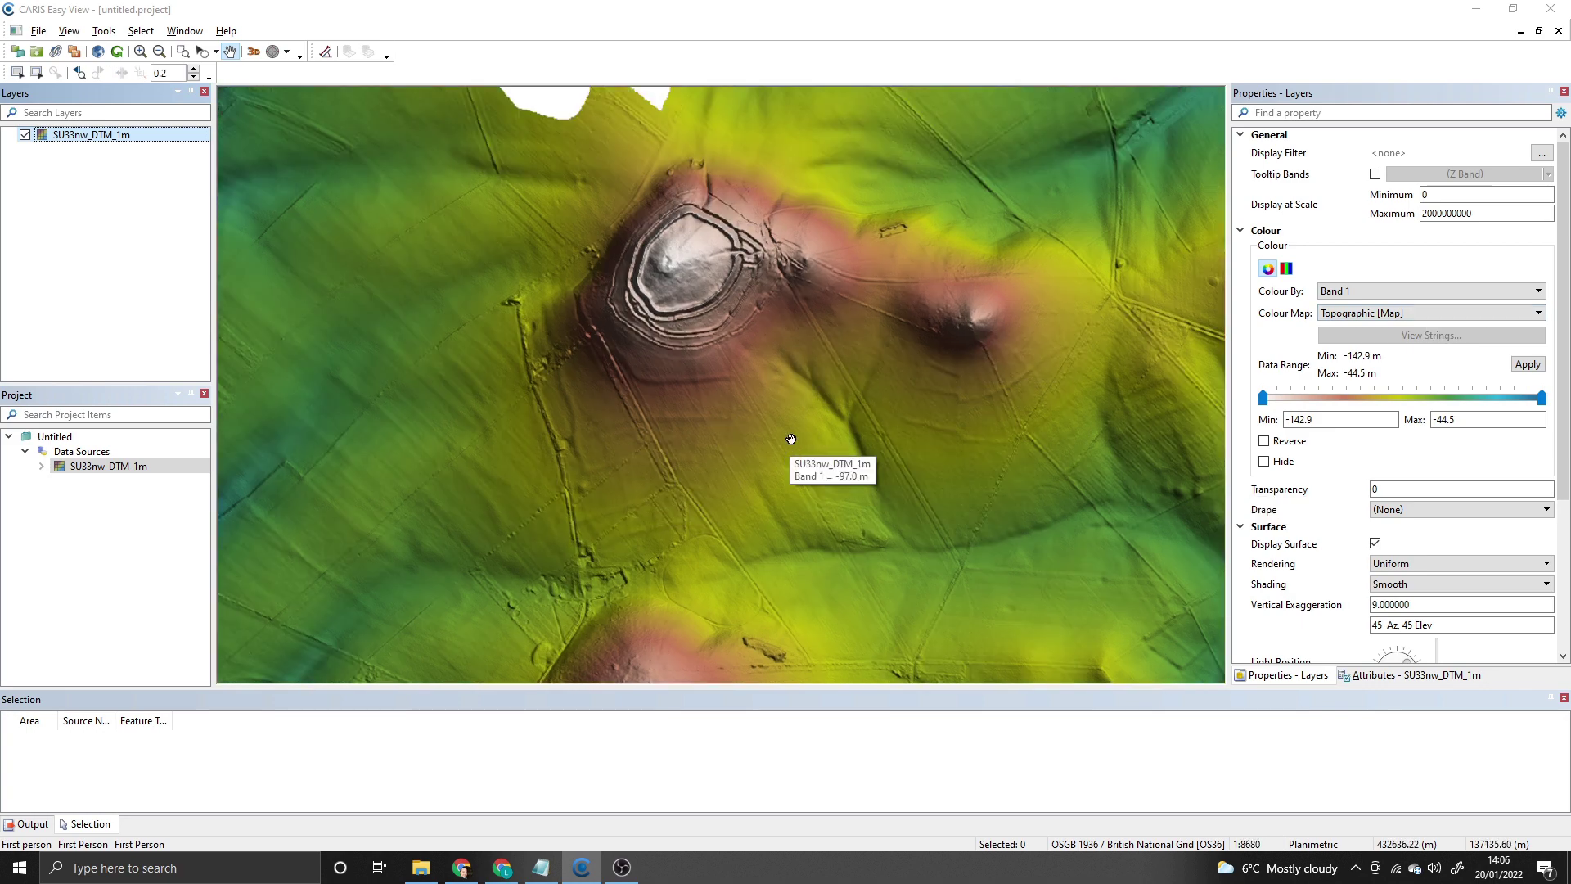
scroll(773, 413, "up", 1)
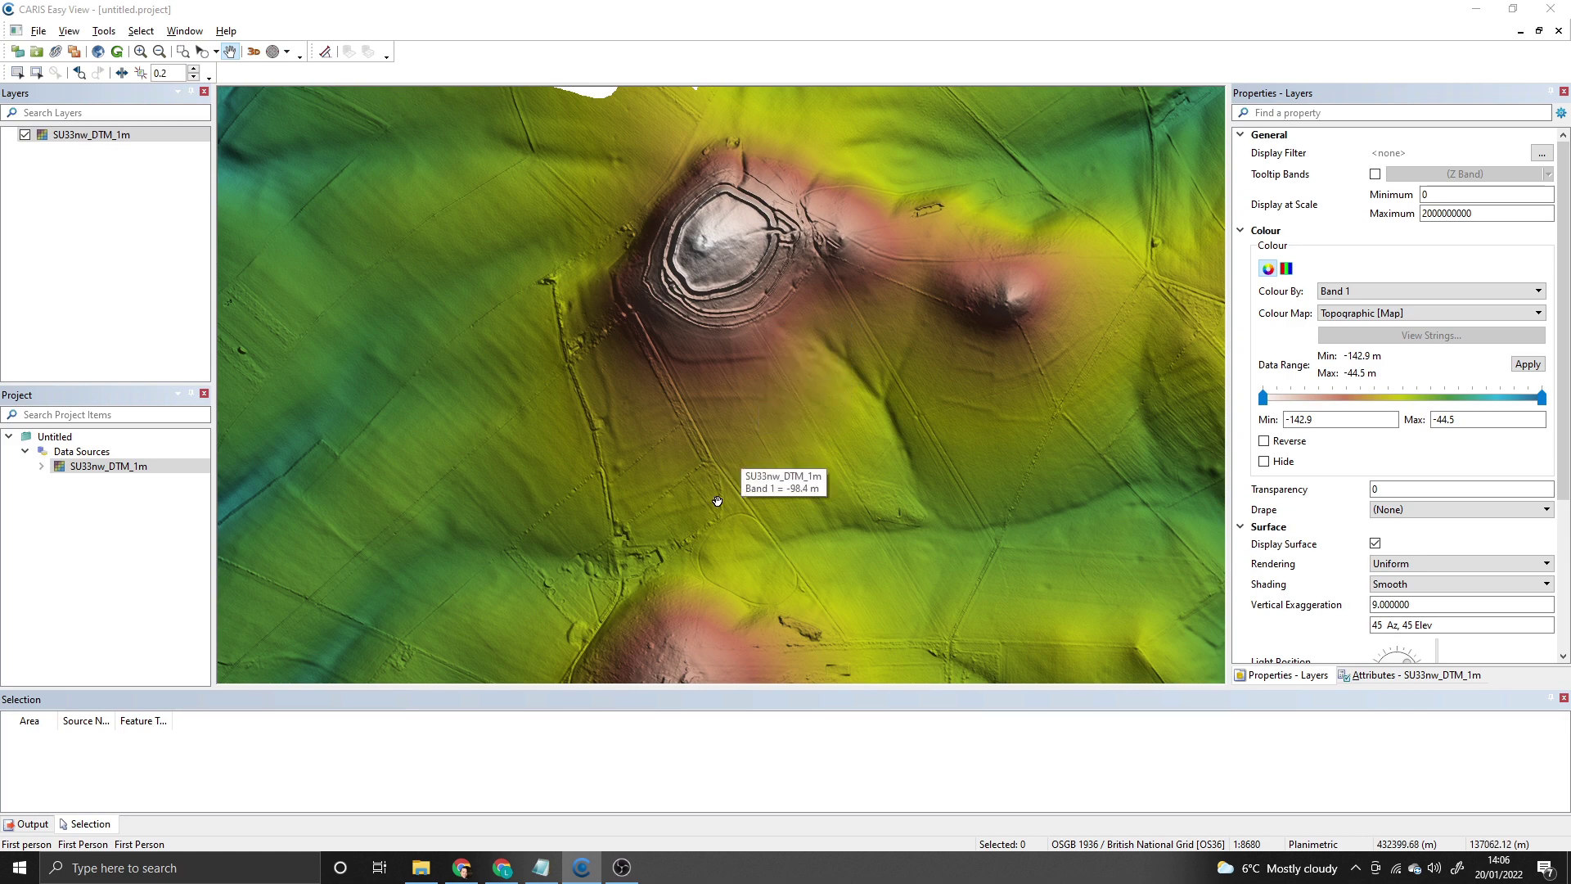
Compare the Danebury terrain with the National Library of Scotland side-by-side map and the ARCHI LiDAR map in Chrome, and return to CARIS Easy View.
left_click(507, 868)
left_click(325, 10)
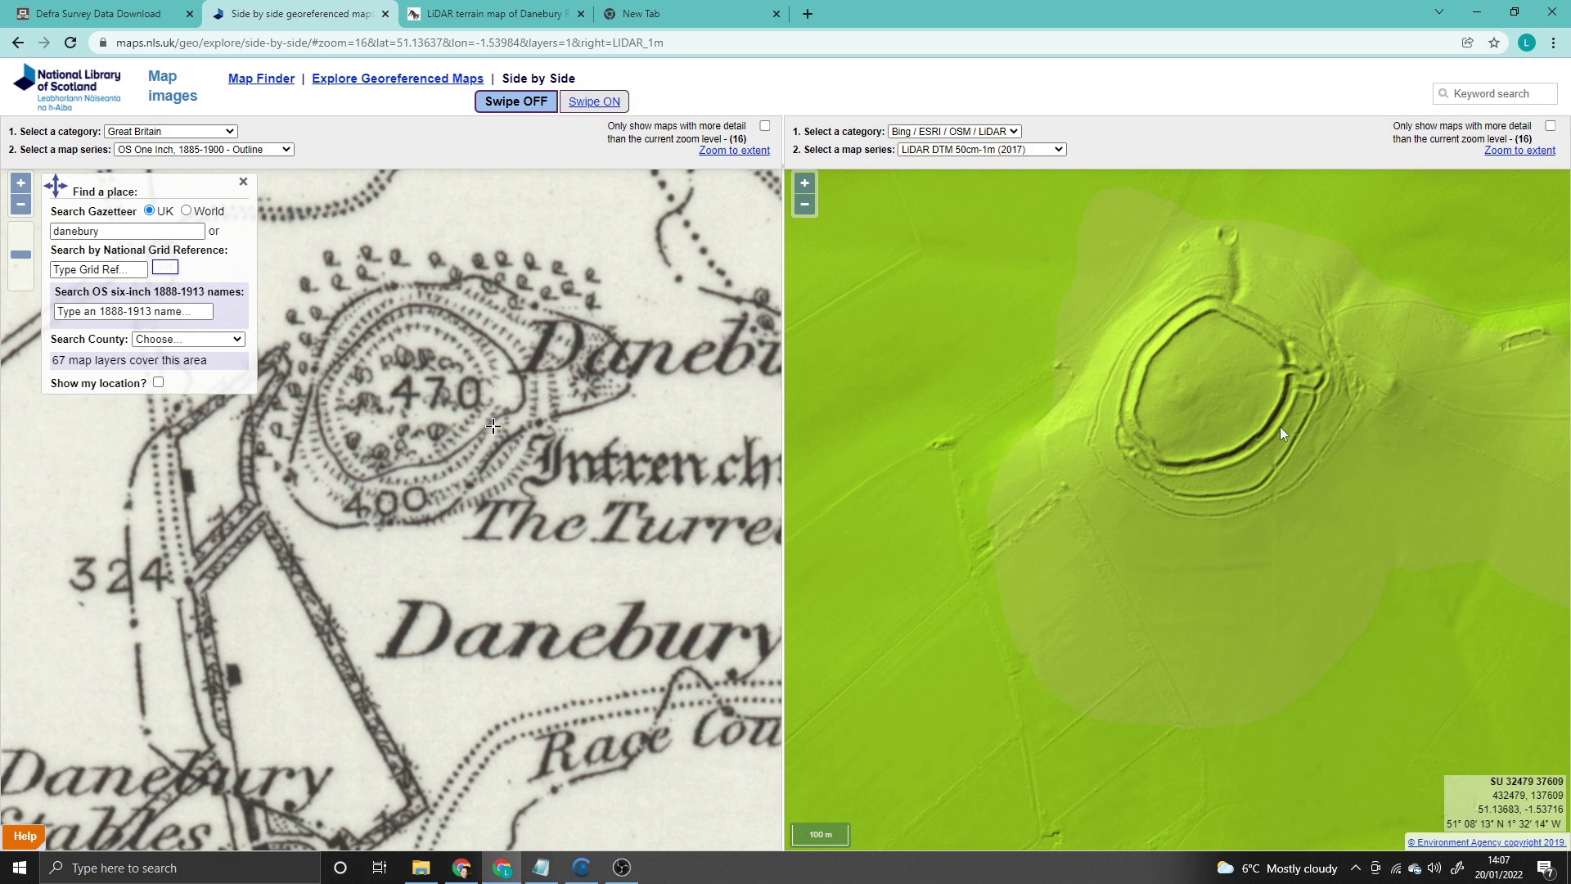
scroll(1273, 430, "down", 1)
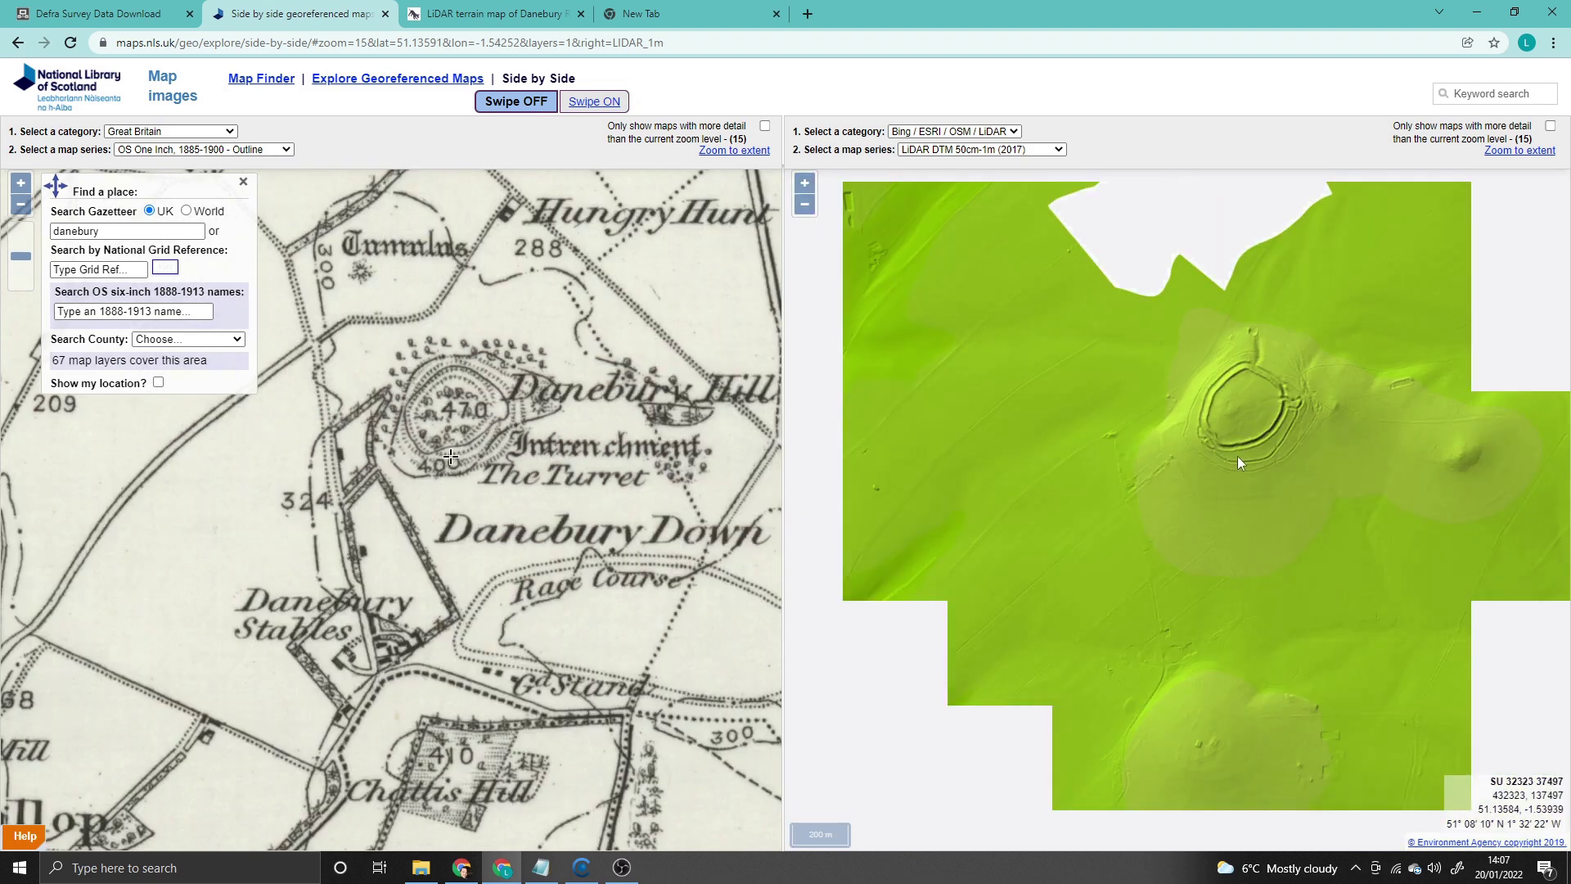
left_click(505, 10)
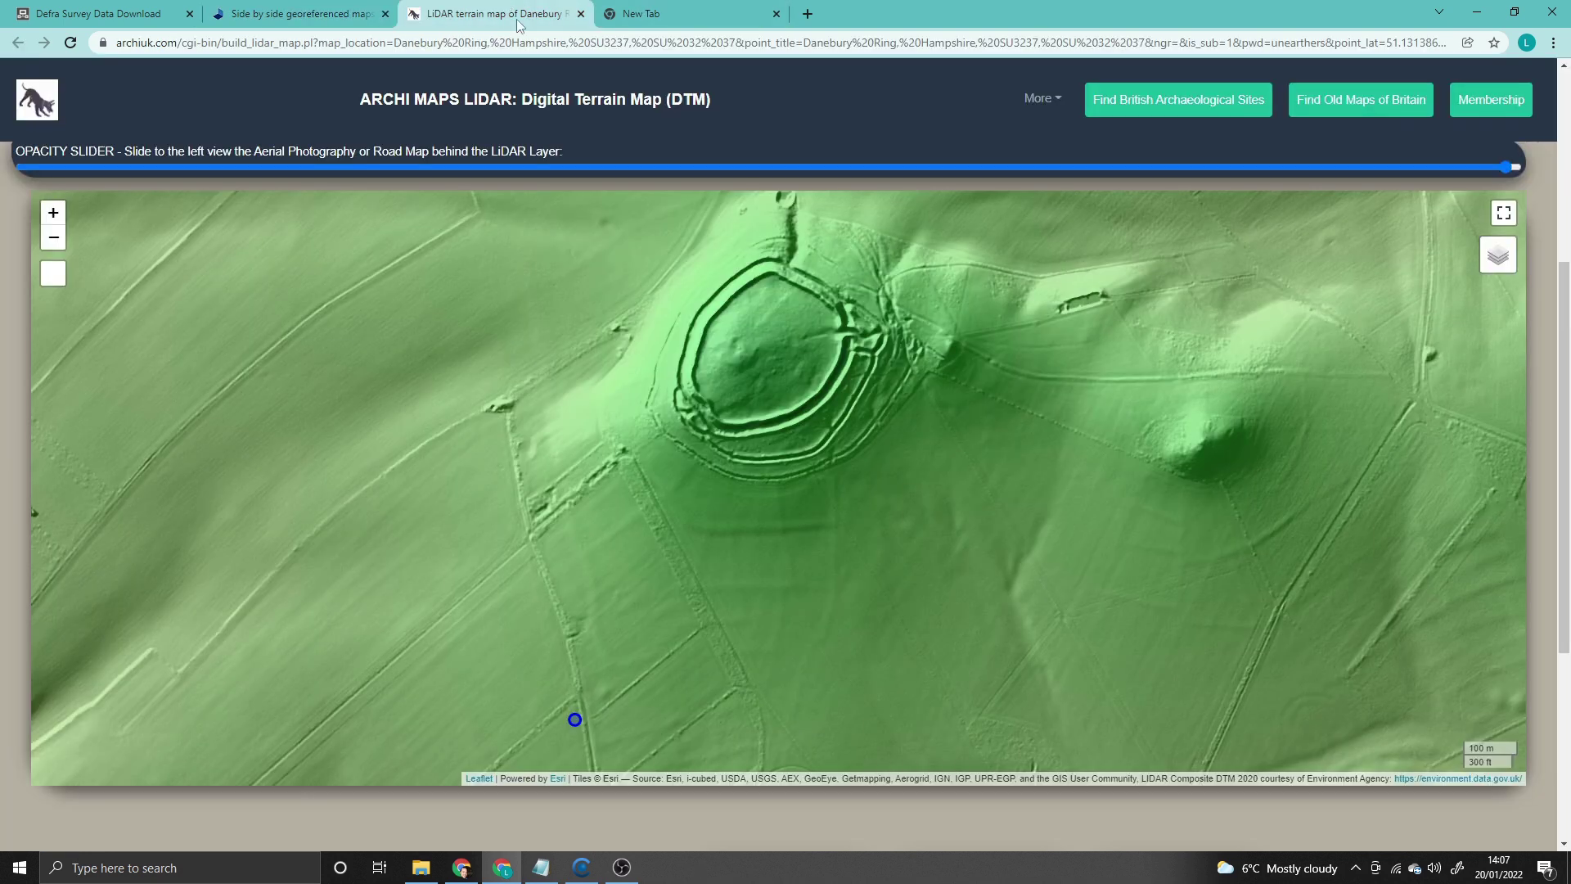
left_click_drag(912, 594, 900, 532)
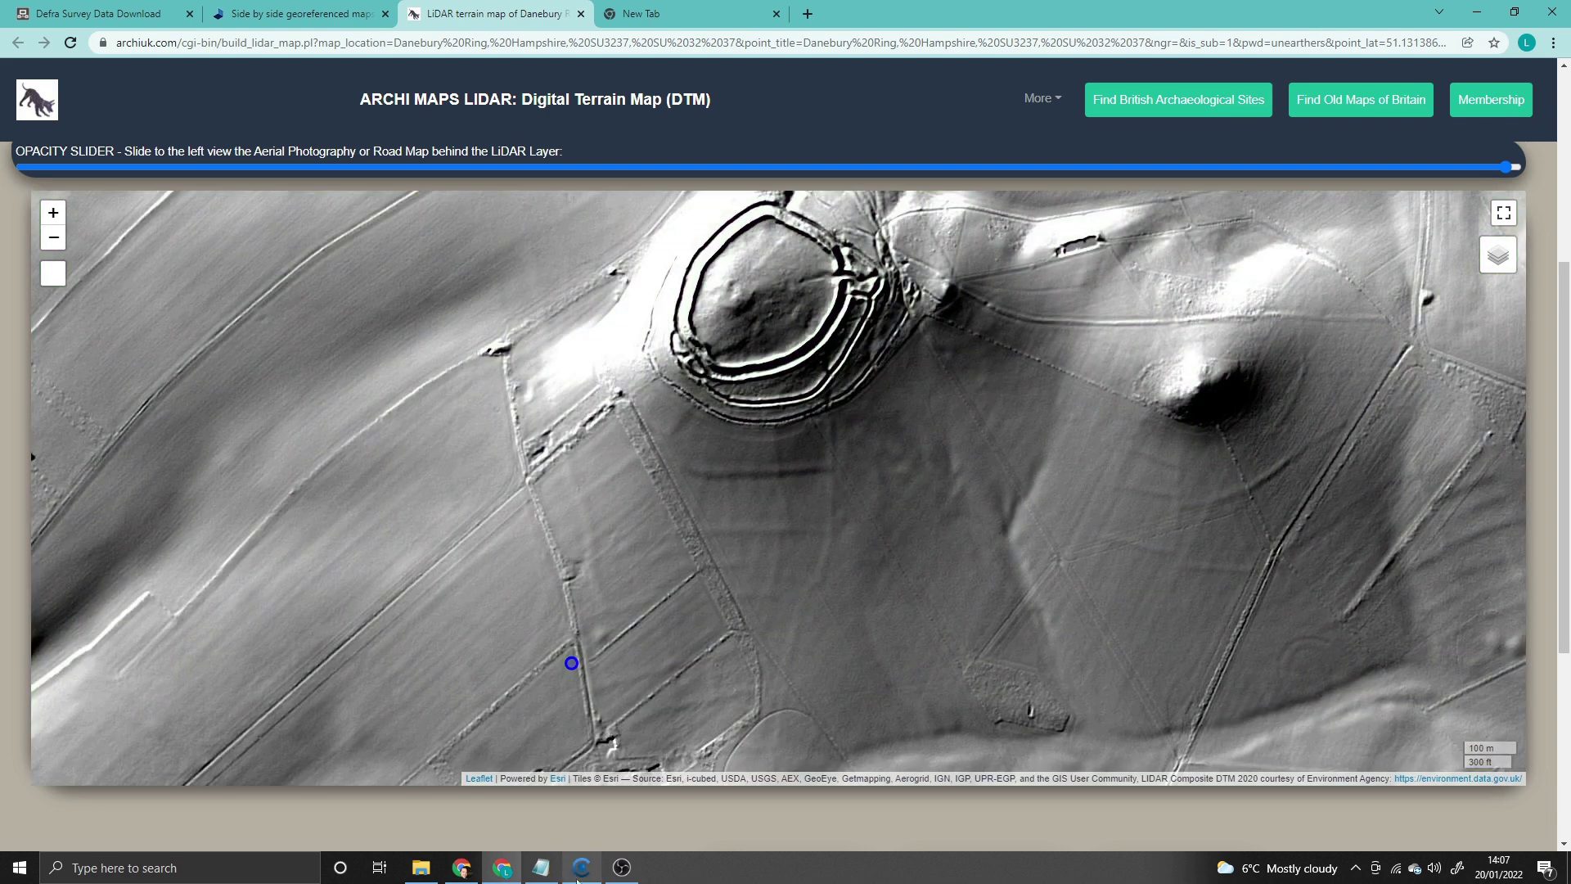
left_click(581, 867)
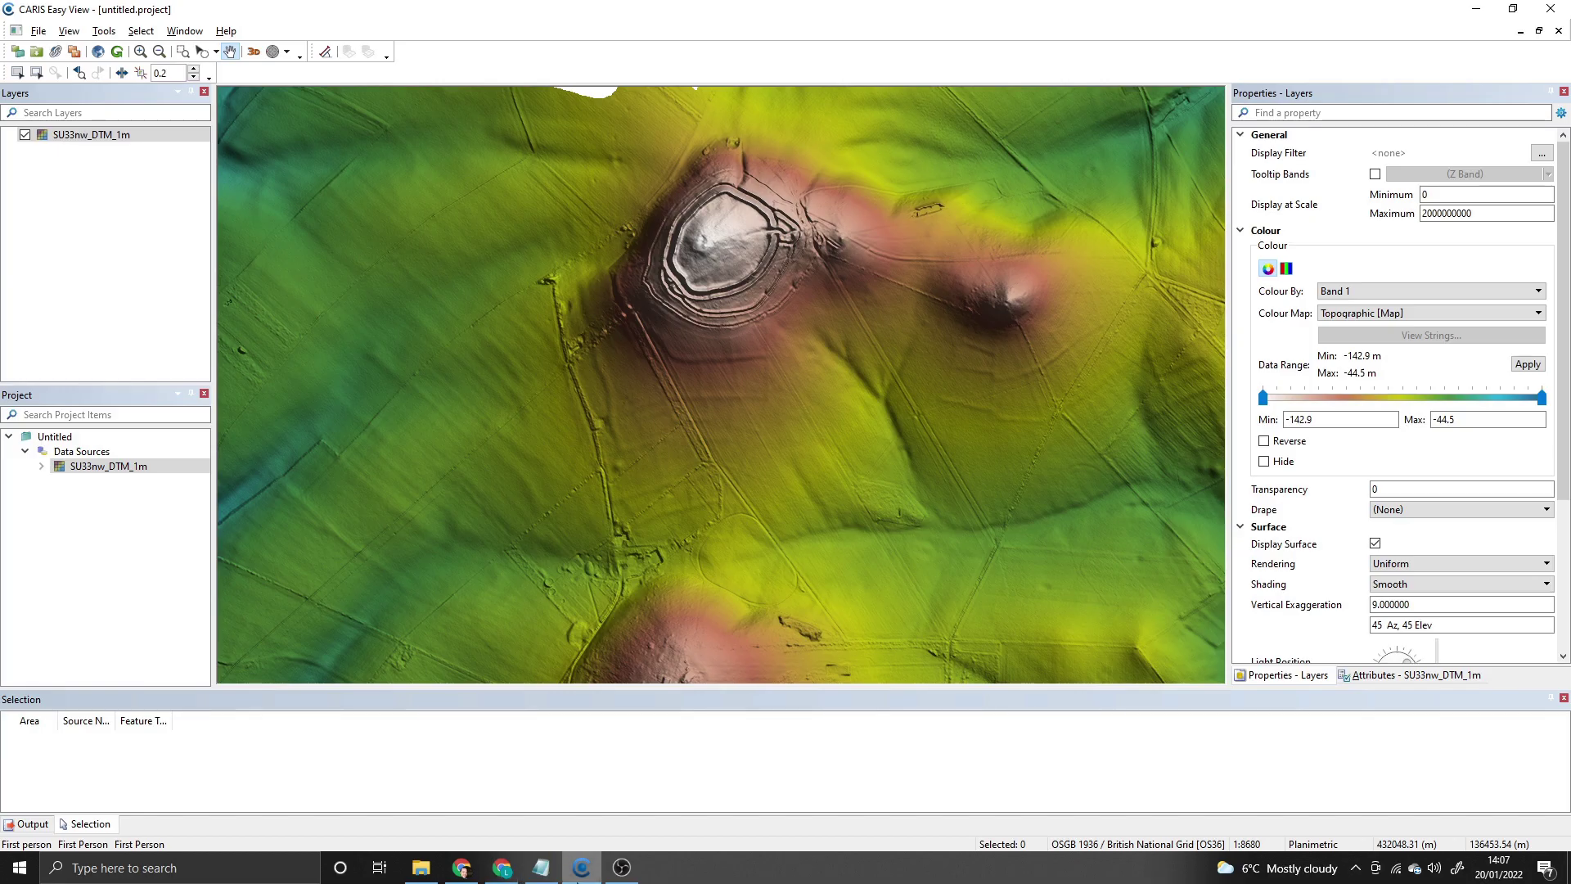
key("alt+Tab")
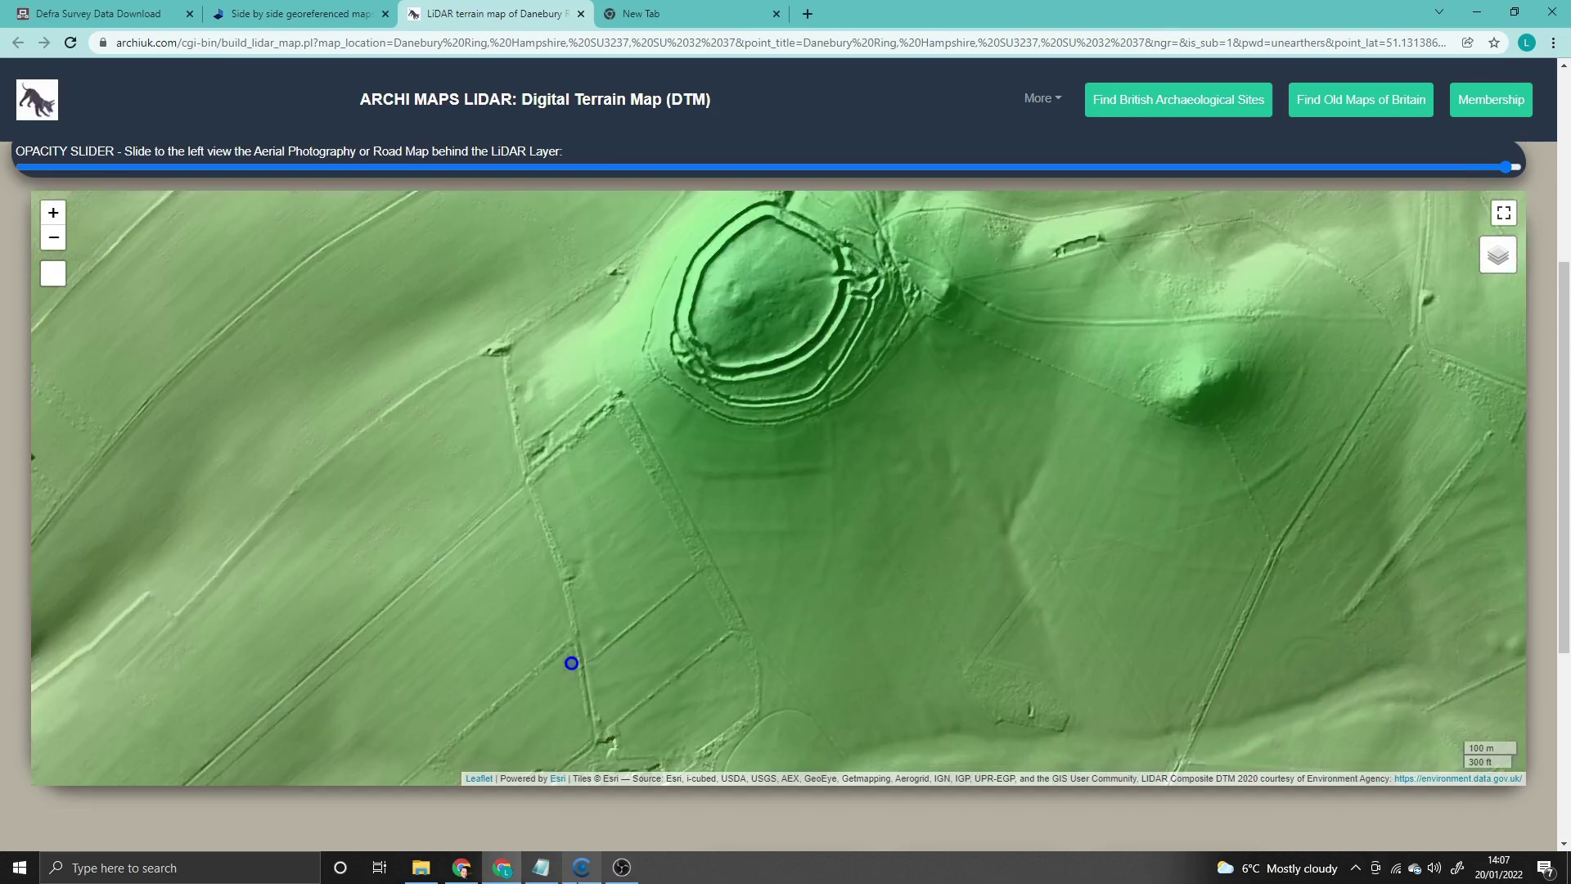
key("alt+Tab")
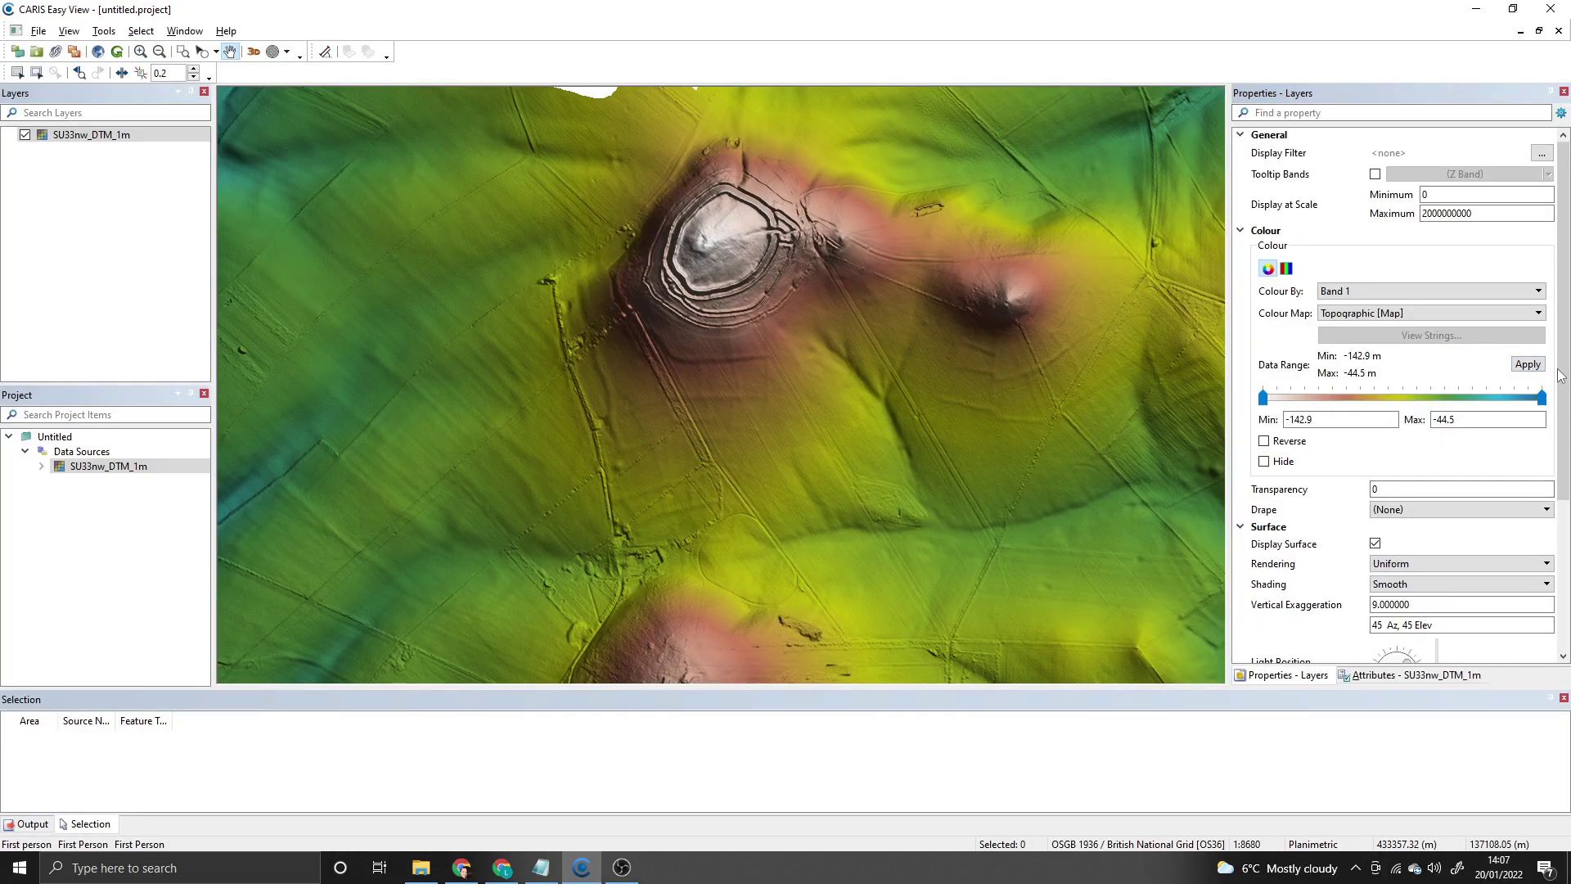
Rotate the surface's light position to 230 degrees azimuth at 45 degrees elevation.
left_click_drag(1560, 374, 1561, 495)
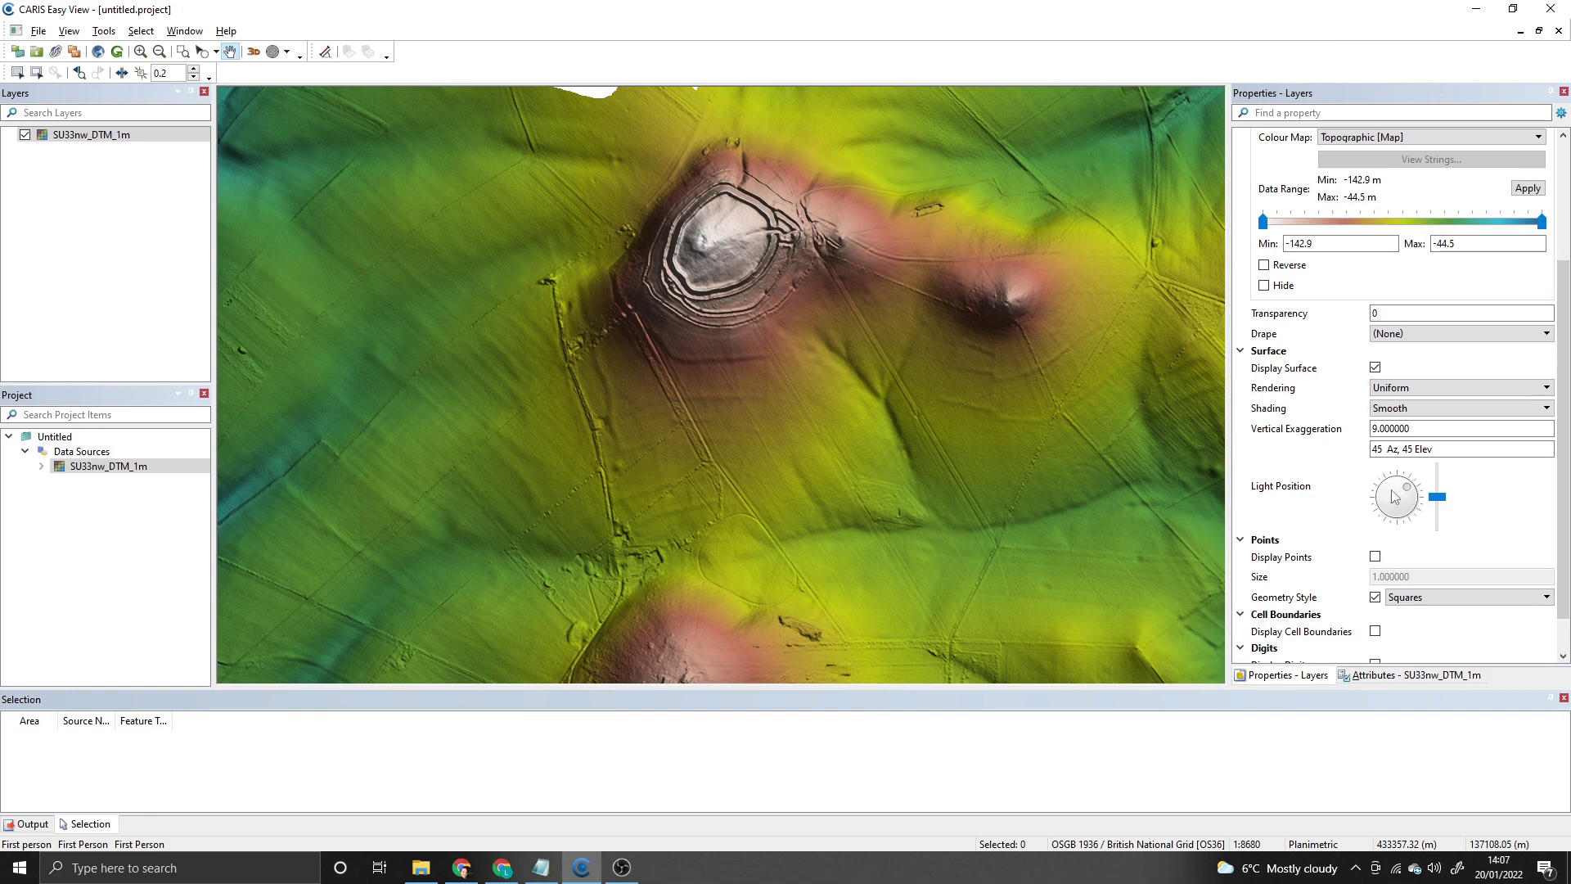
left_click_drag(1395, 495, 1387, 505)
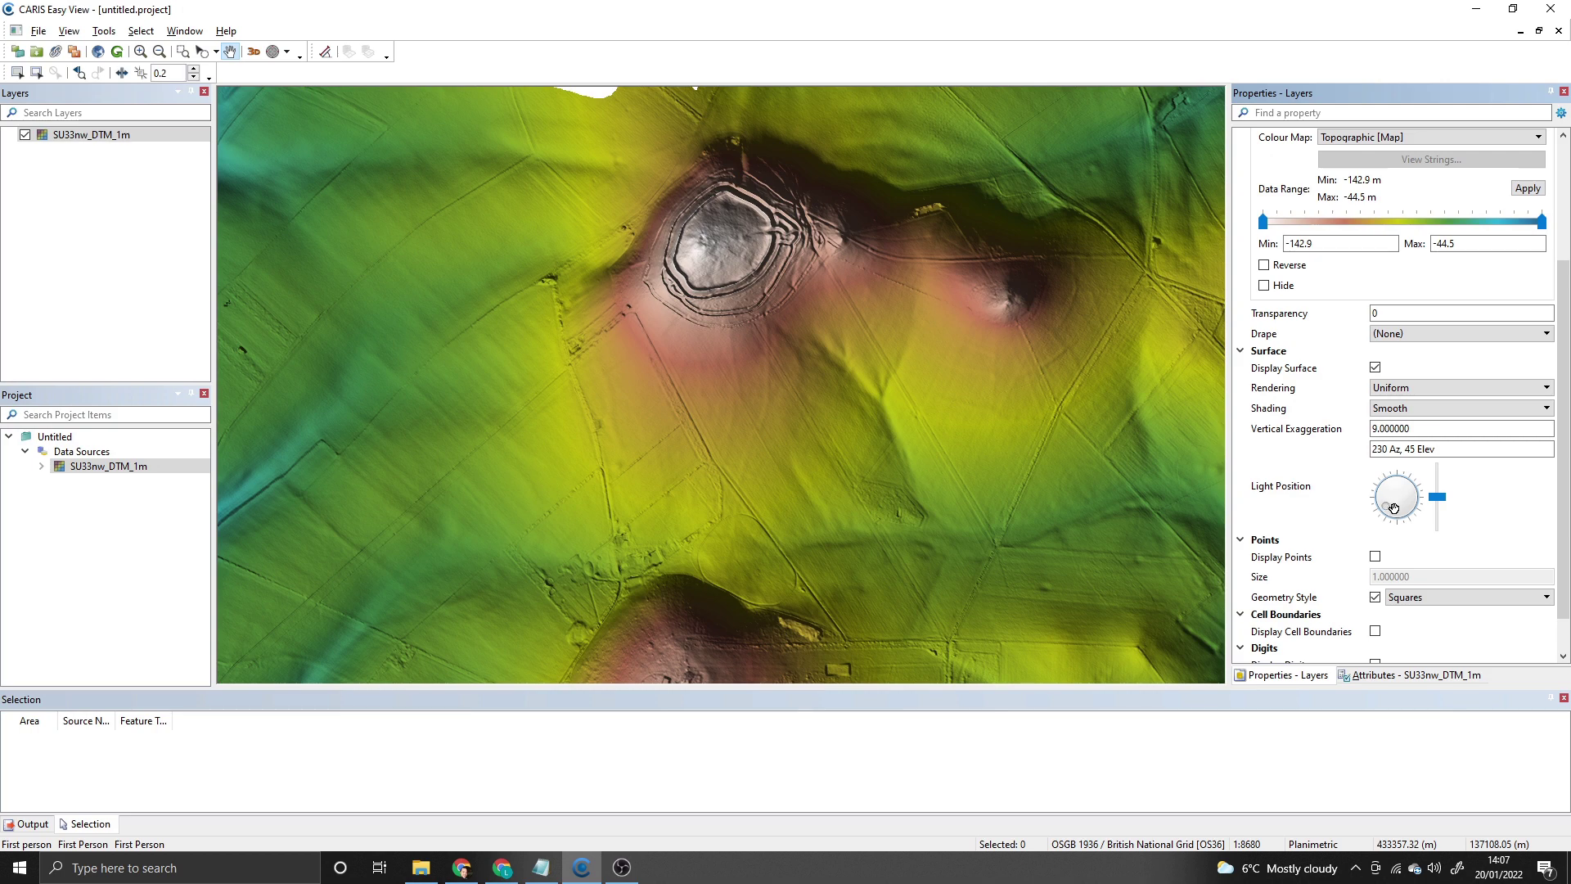
Set the terrain surface's light position to 55 degrees azimuth and 41 degrees elevation.
left_click(1393, 508)
left_click_drag(1397, 509, 1412, 501)
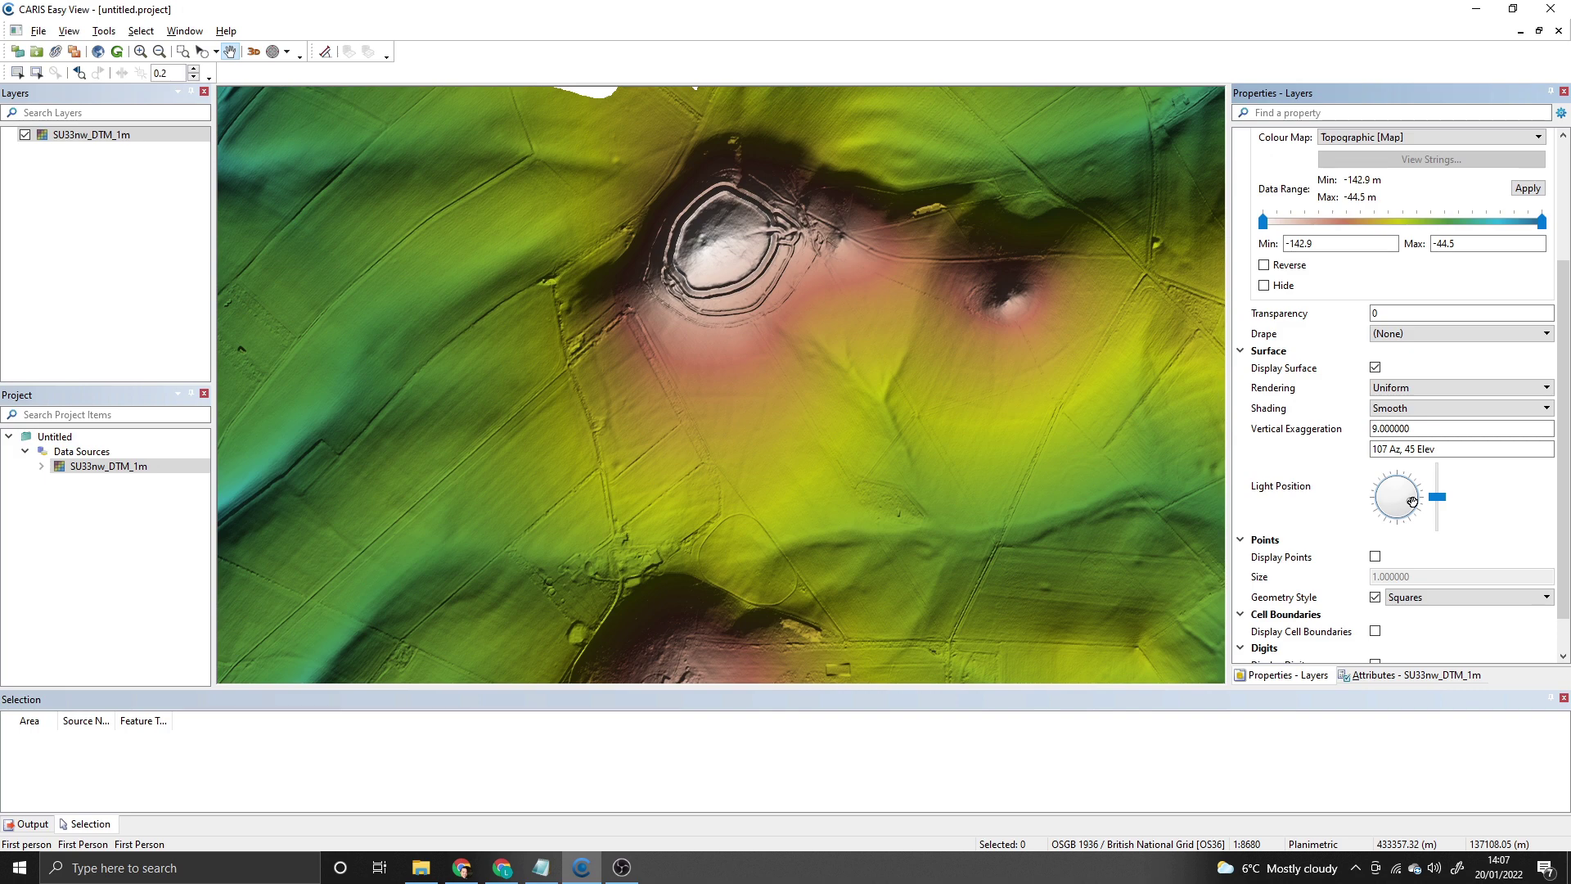
left_click(1413, 486)
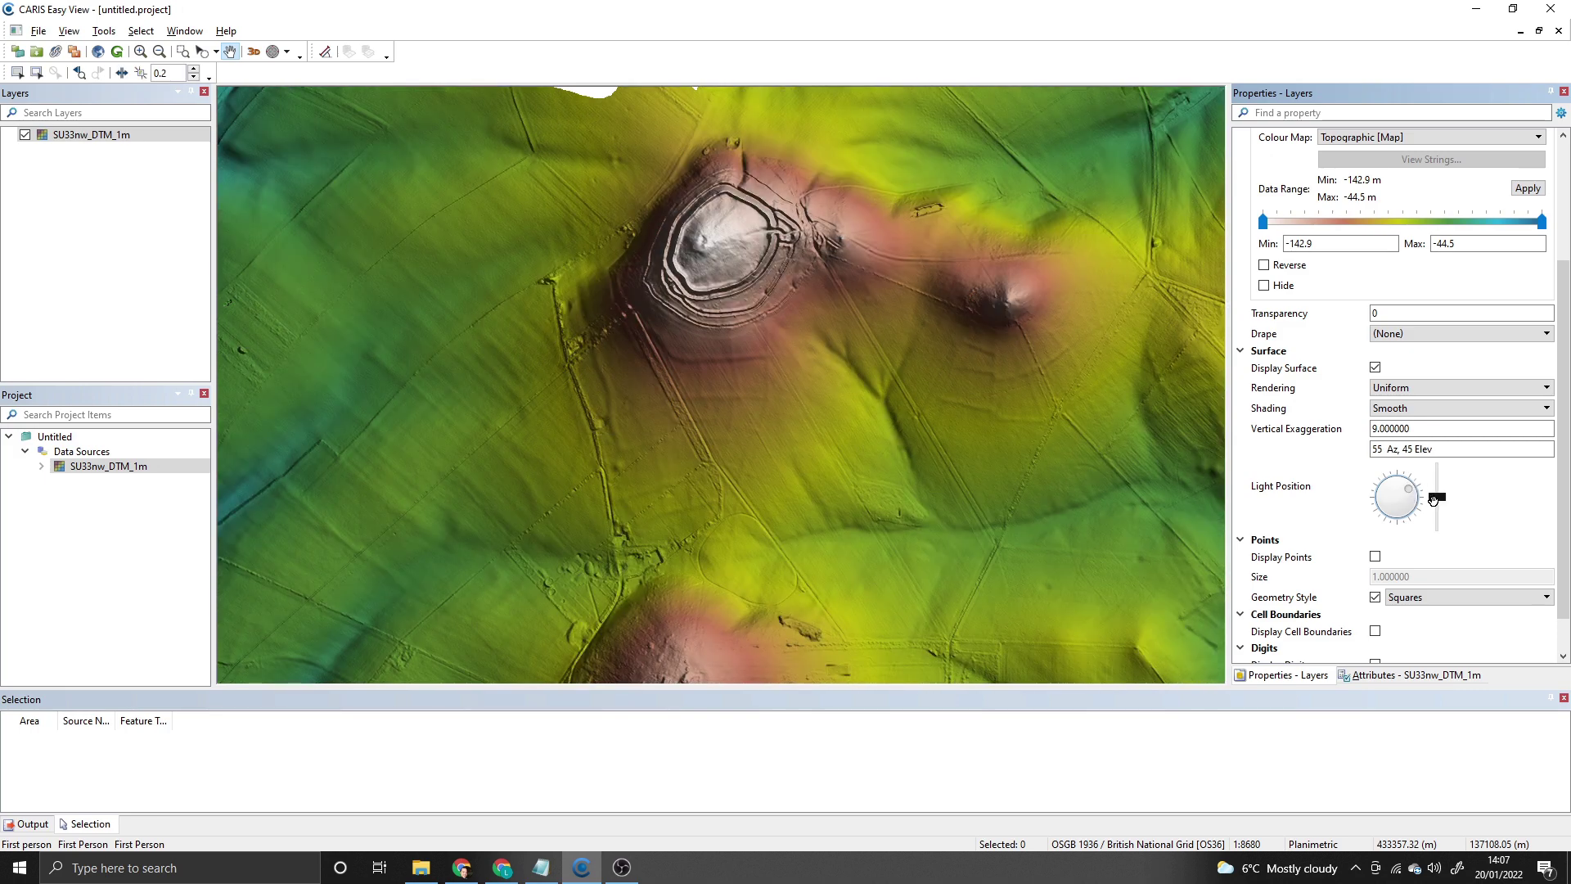
left_click_drag(1433, 499, 1433, 513)
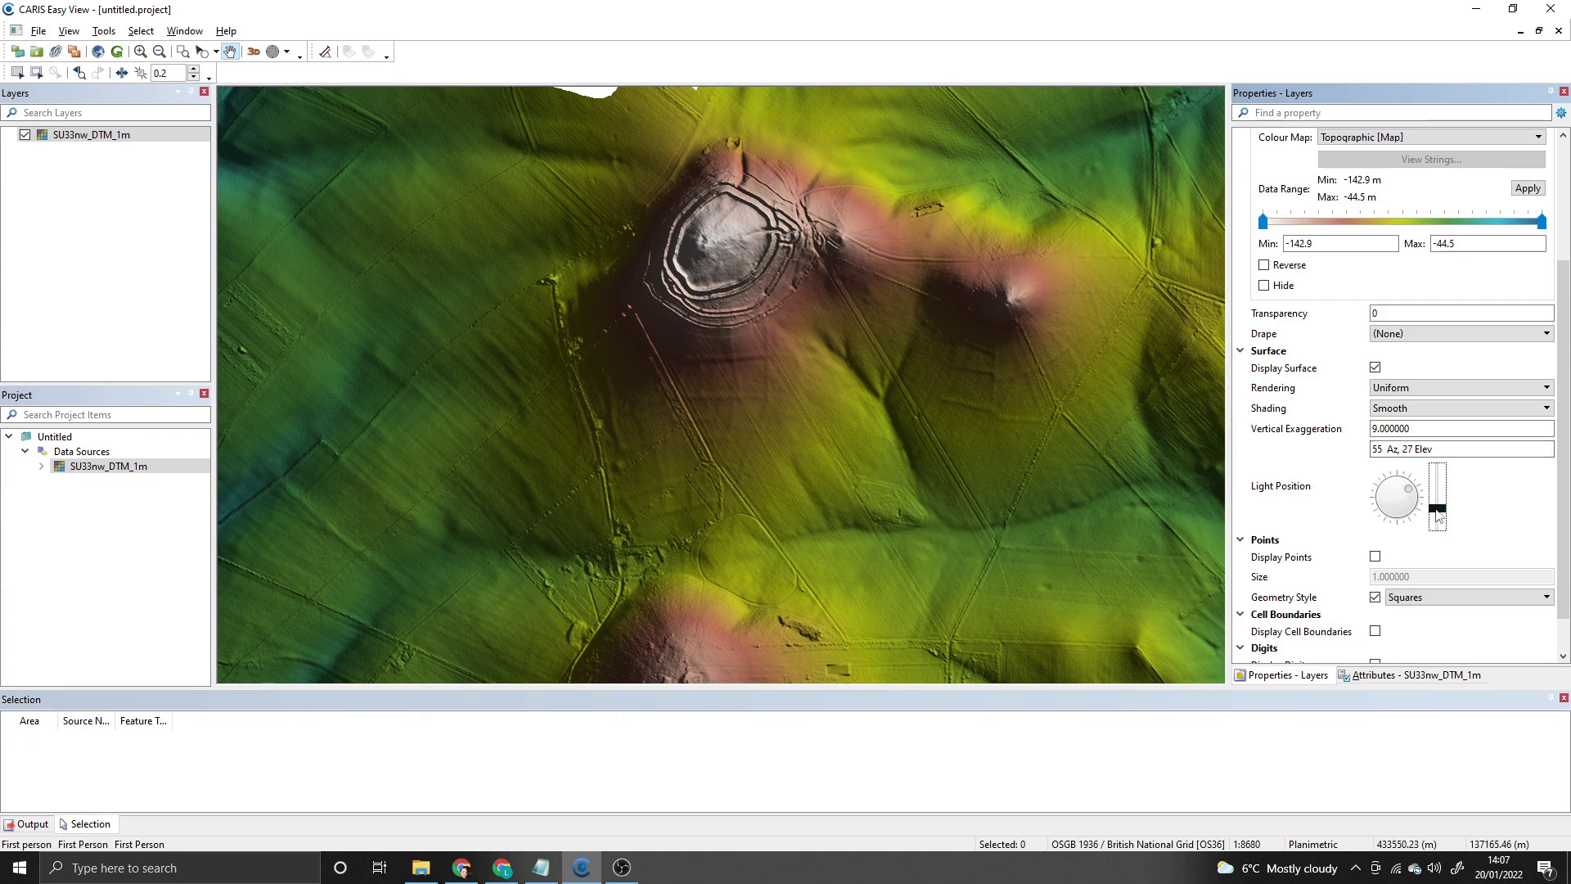
left_click_drag(1440, 511, 1439, 498)
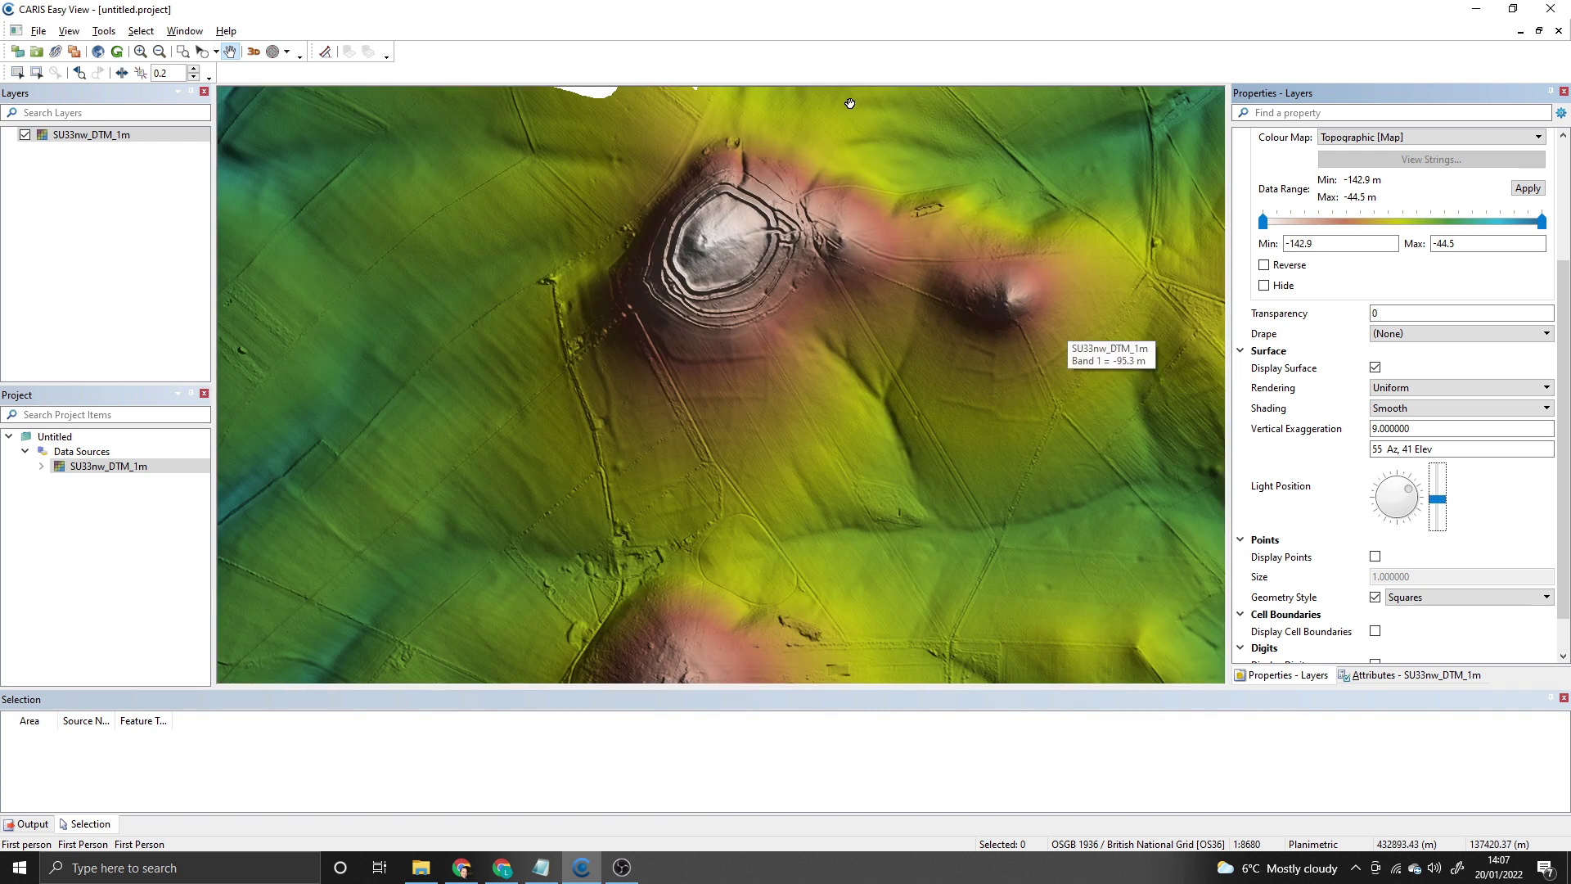
Open the 3D view and turn on the SU33nw_DTM_1m layer in it.
left_click(251, 57)
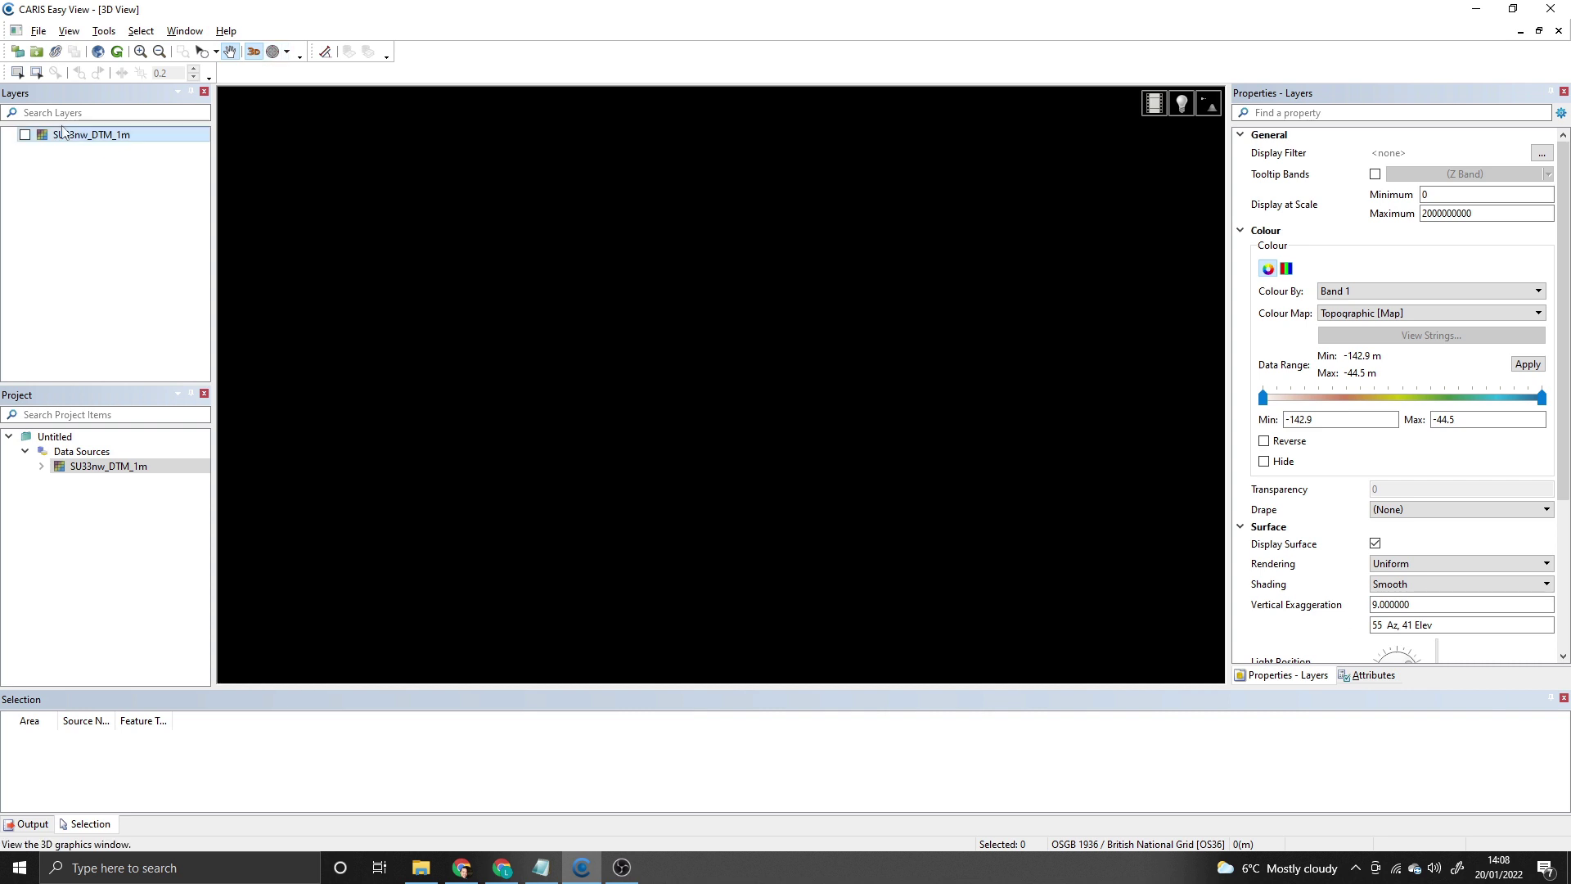
left_click(26, 135)
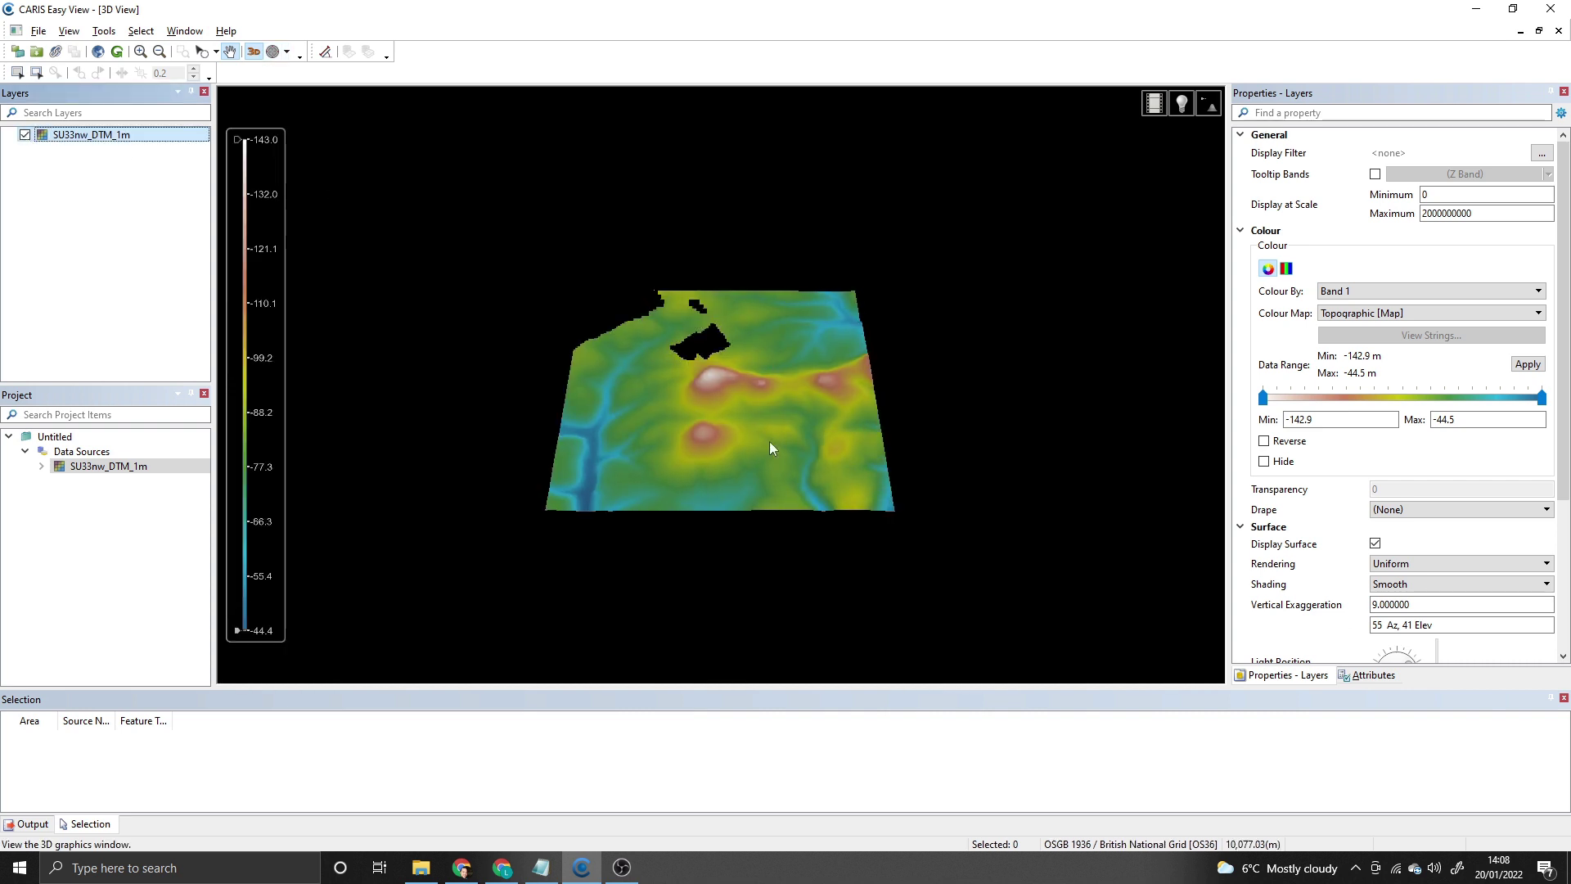
scroll(725, 455, "up", 2)
scroll(725, 461, "up", 3)
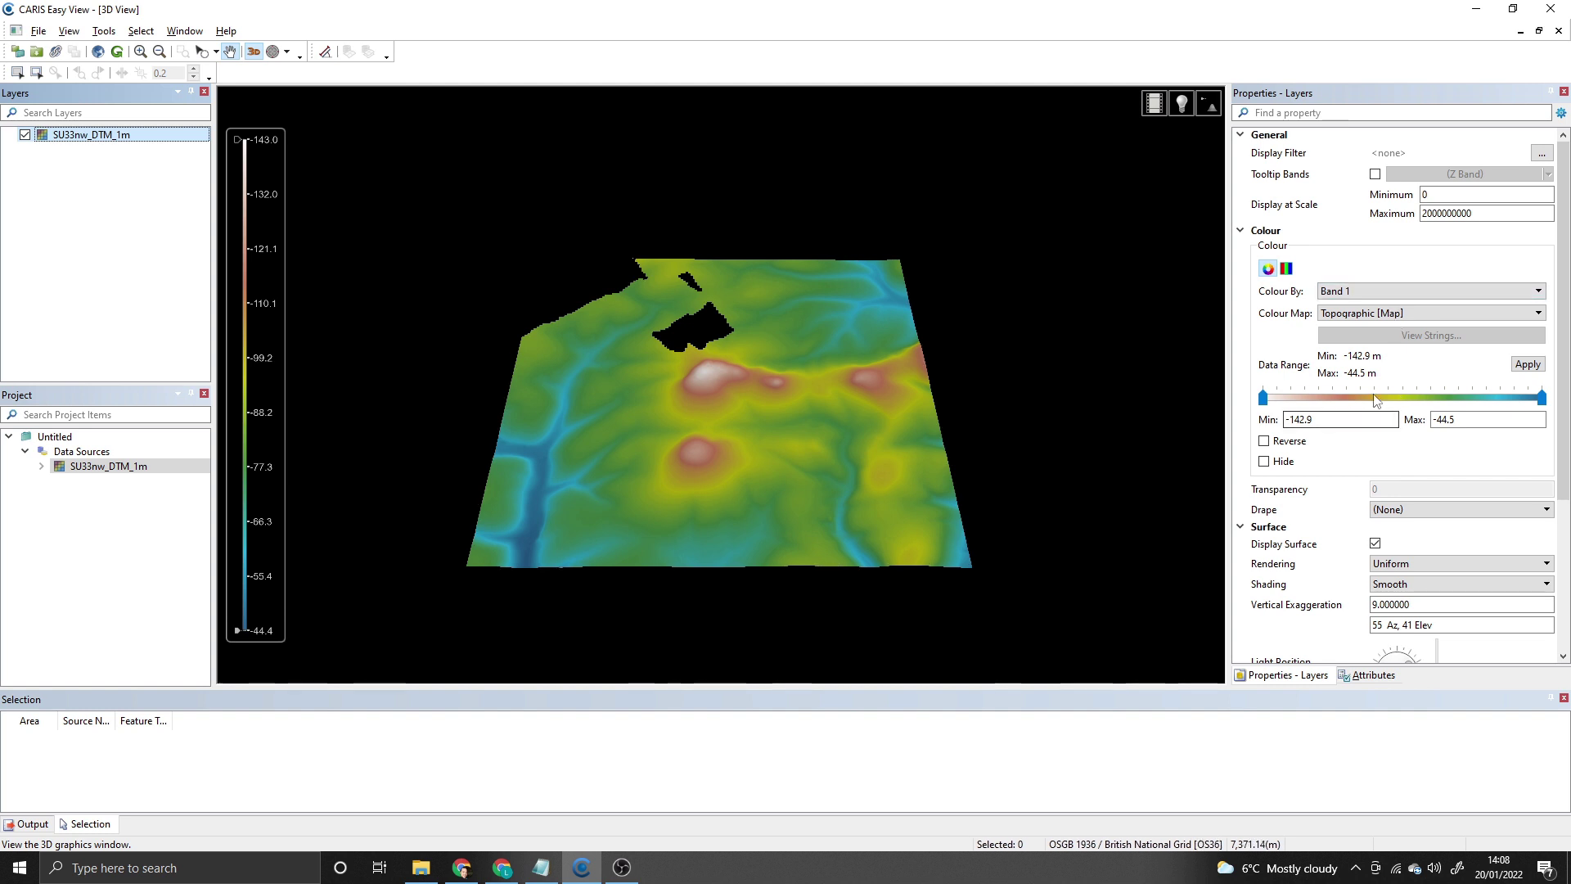
scroll(1566, 469, "down", 3)
scroll(1566, 470, "down", 3)
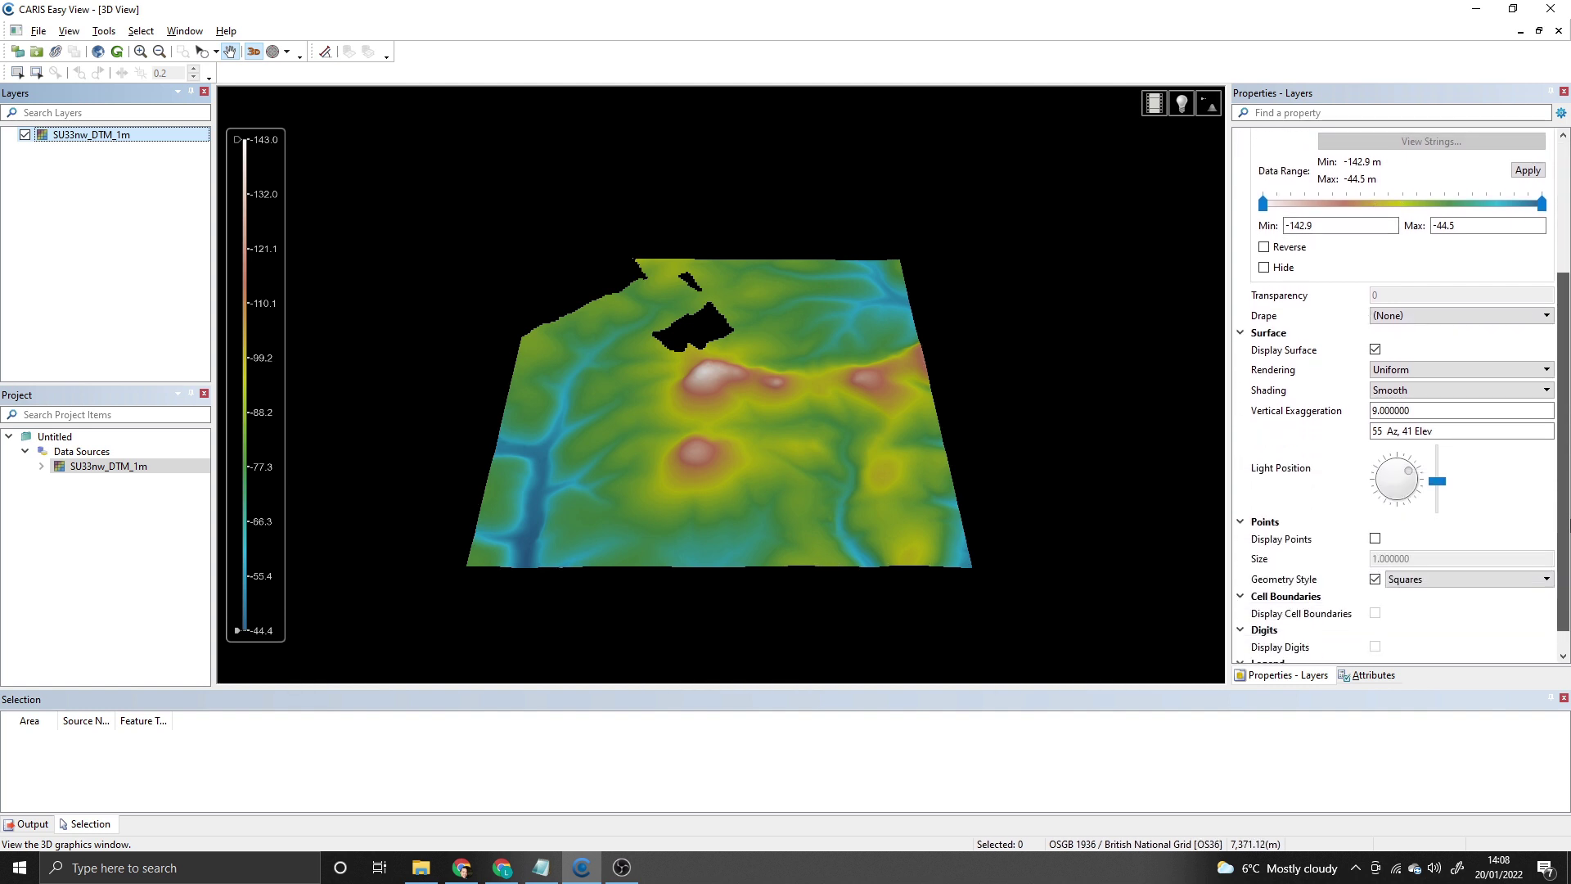
scroll(800, 476, "up", 2)
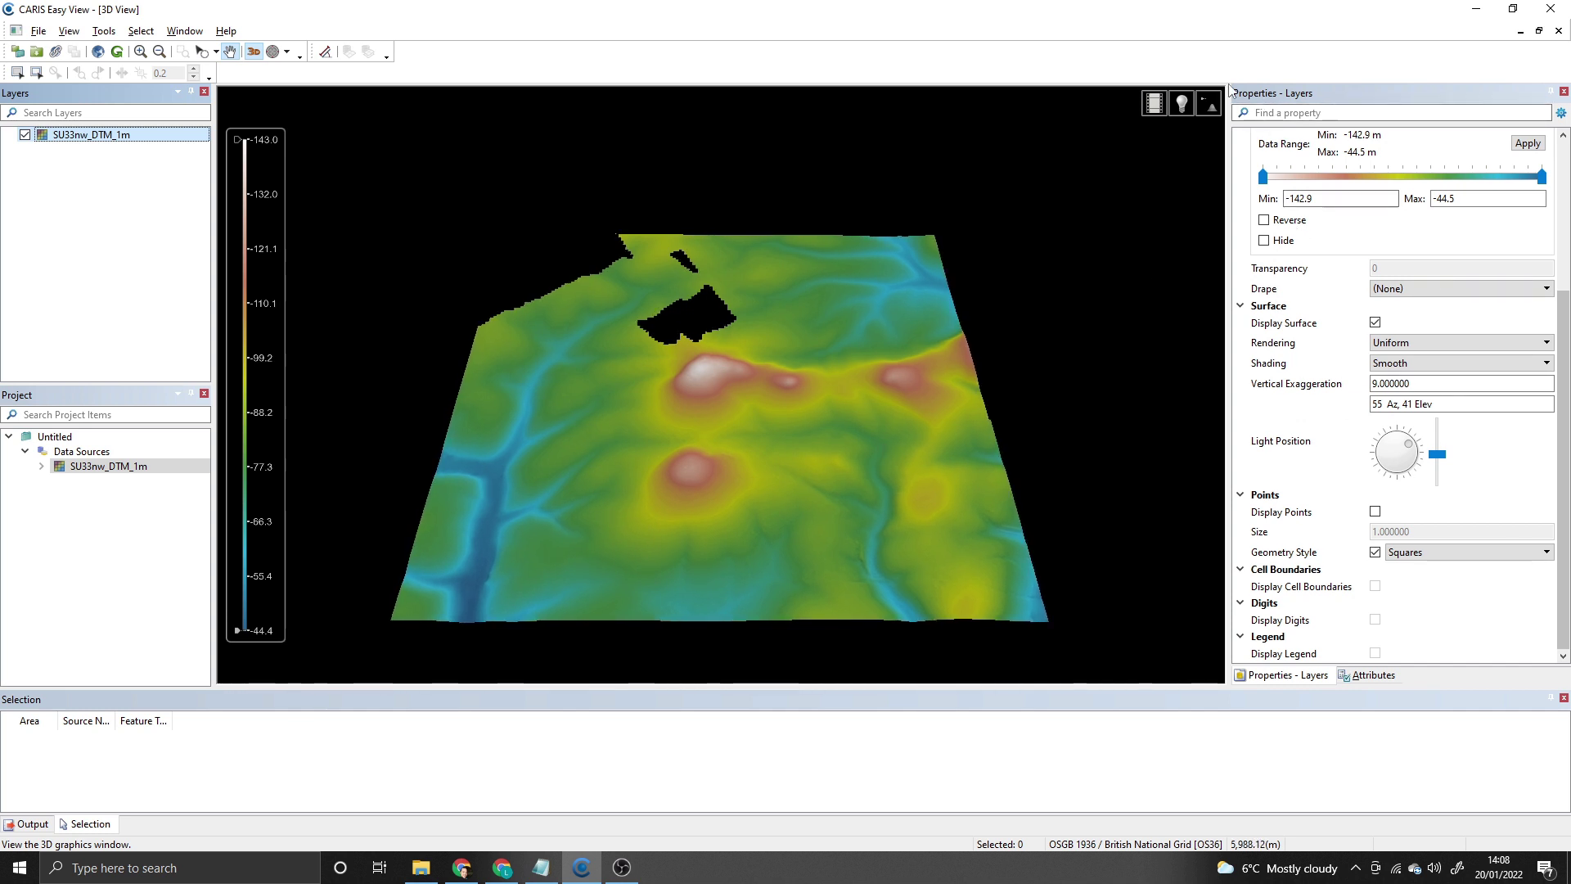
Show the 3D view's vertical exaggeration scale and set the exaggeration to 5.0.
left_click(1210, 105)
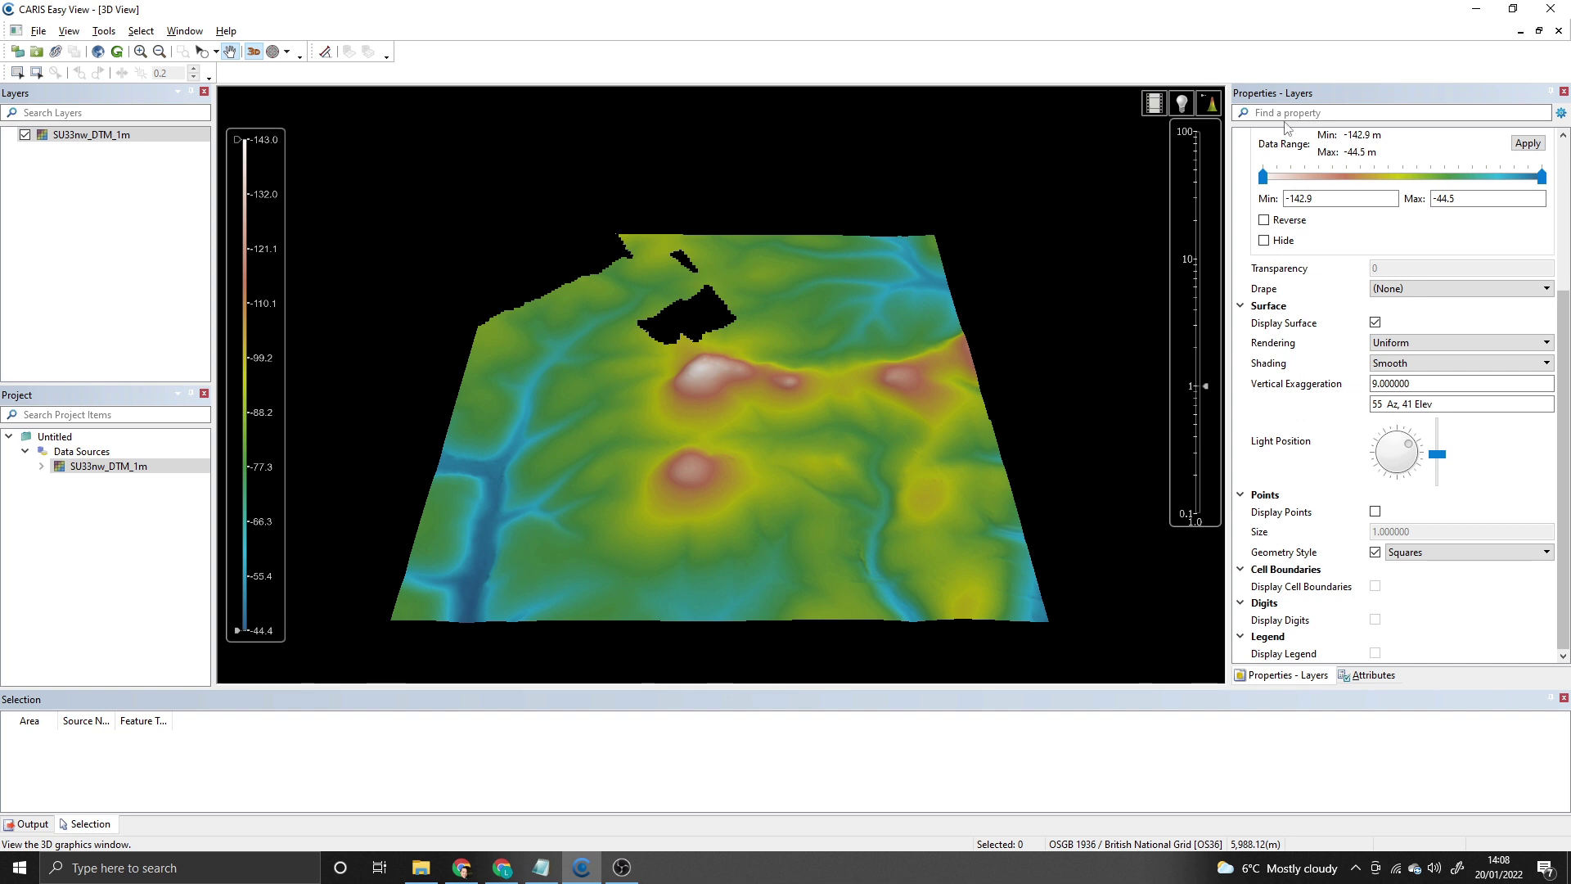
scroll(695, 488, "up", 5)
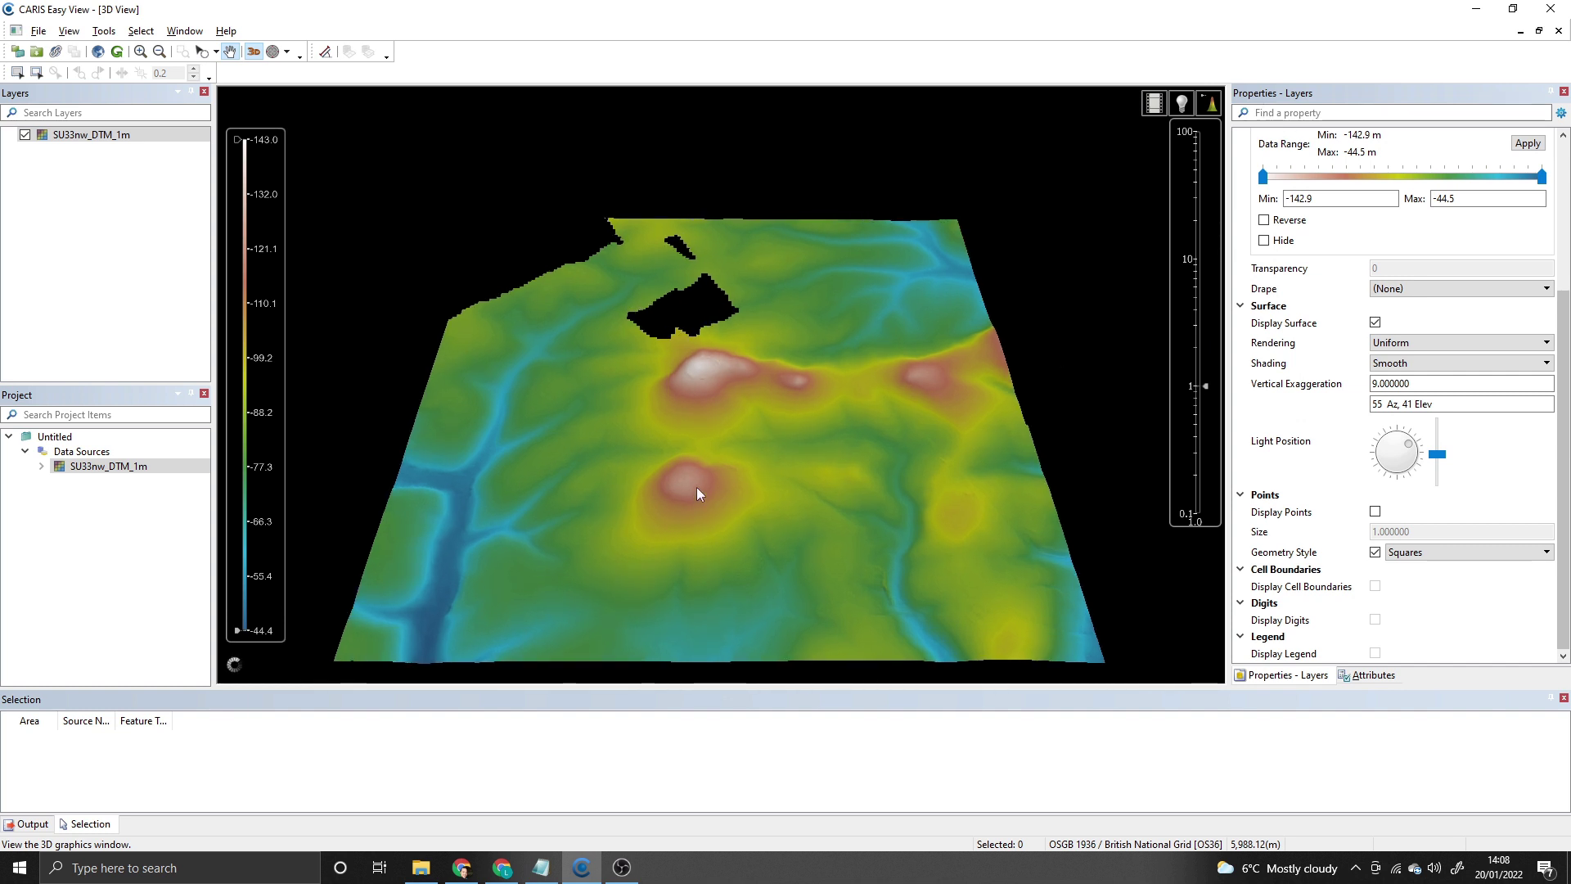
scroll(720, 467, "up", 3)
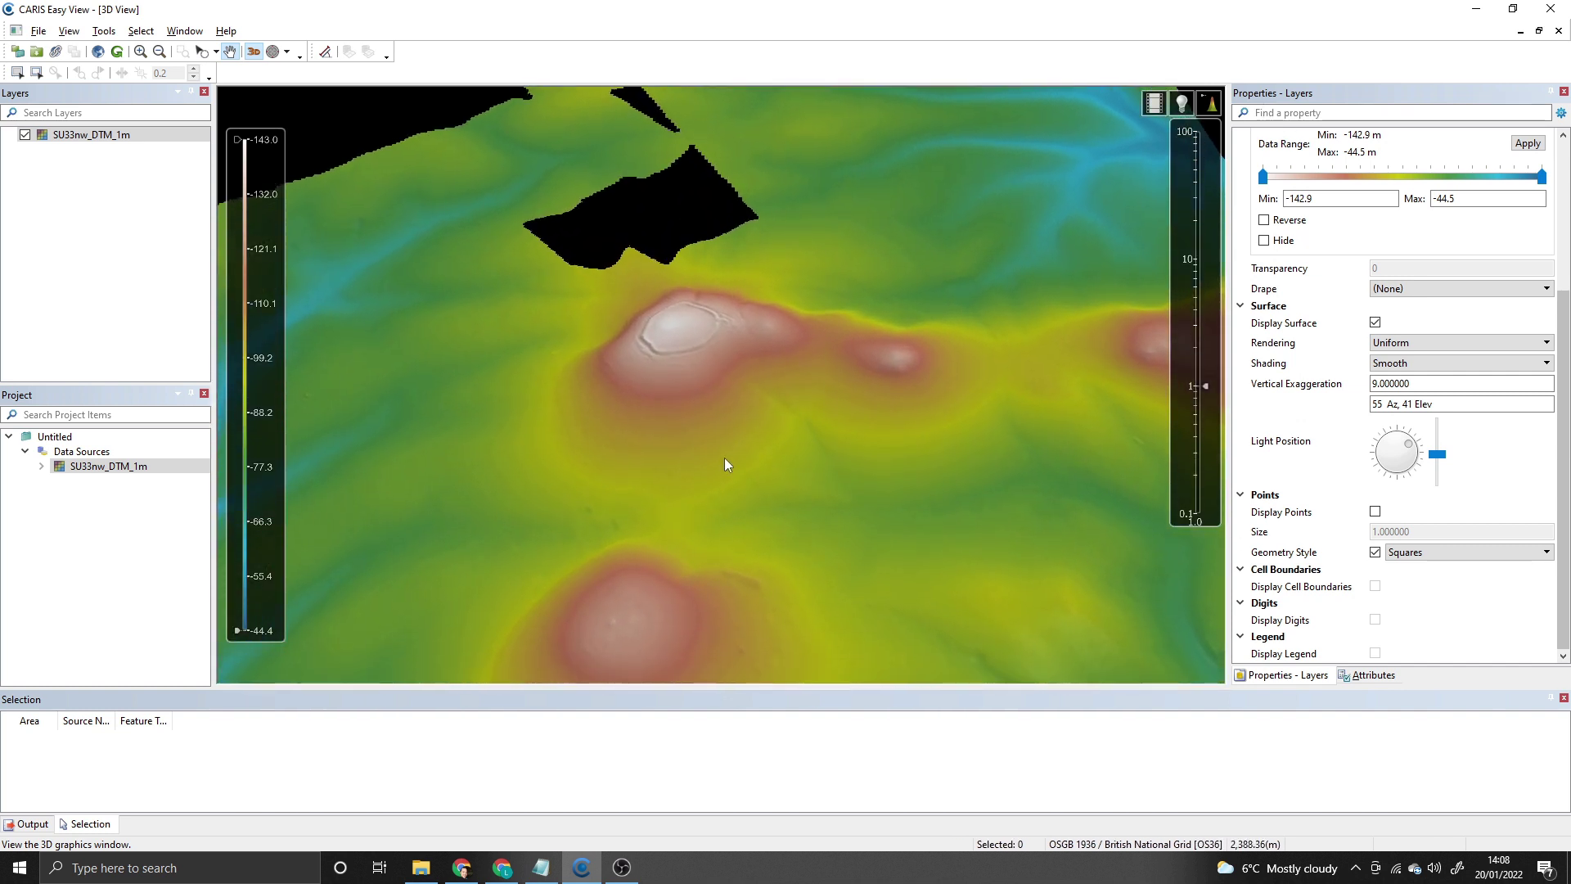
left_click_drag(723, 365, 714, 404)
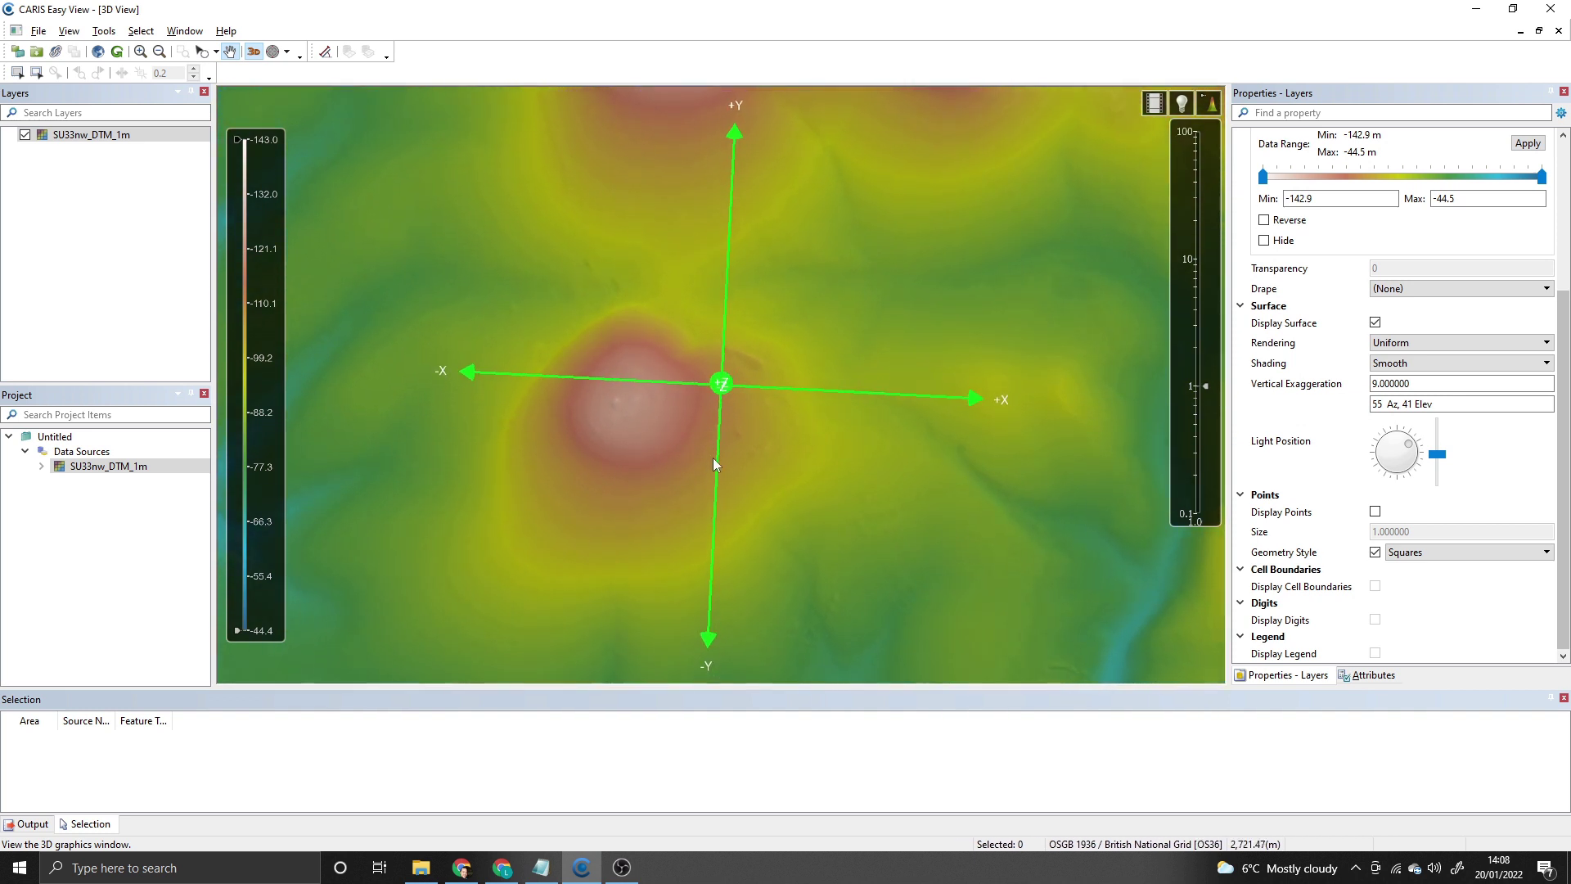
left_click_drag(715, 257, 870, 287)
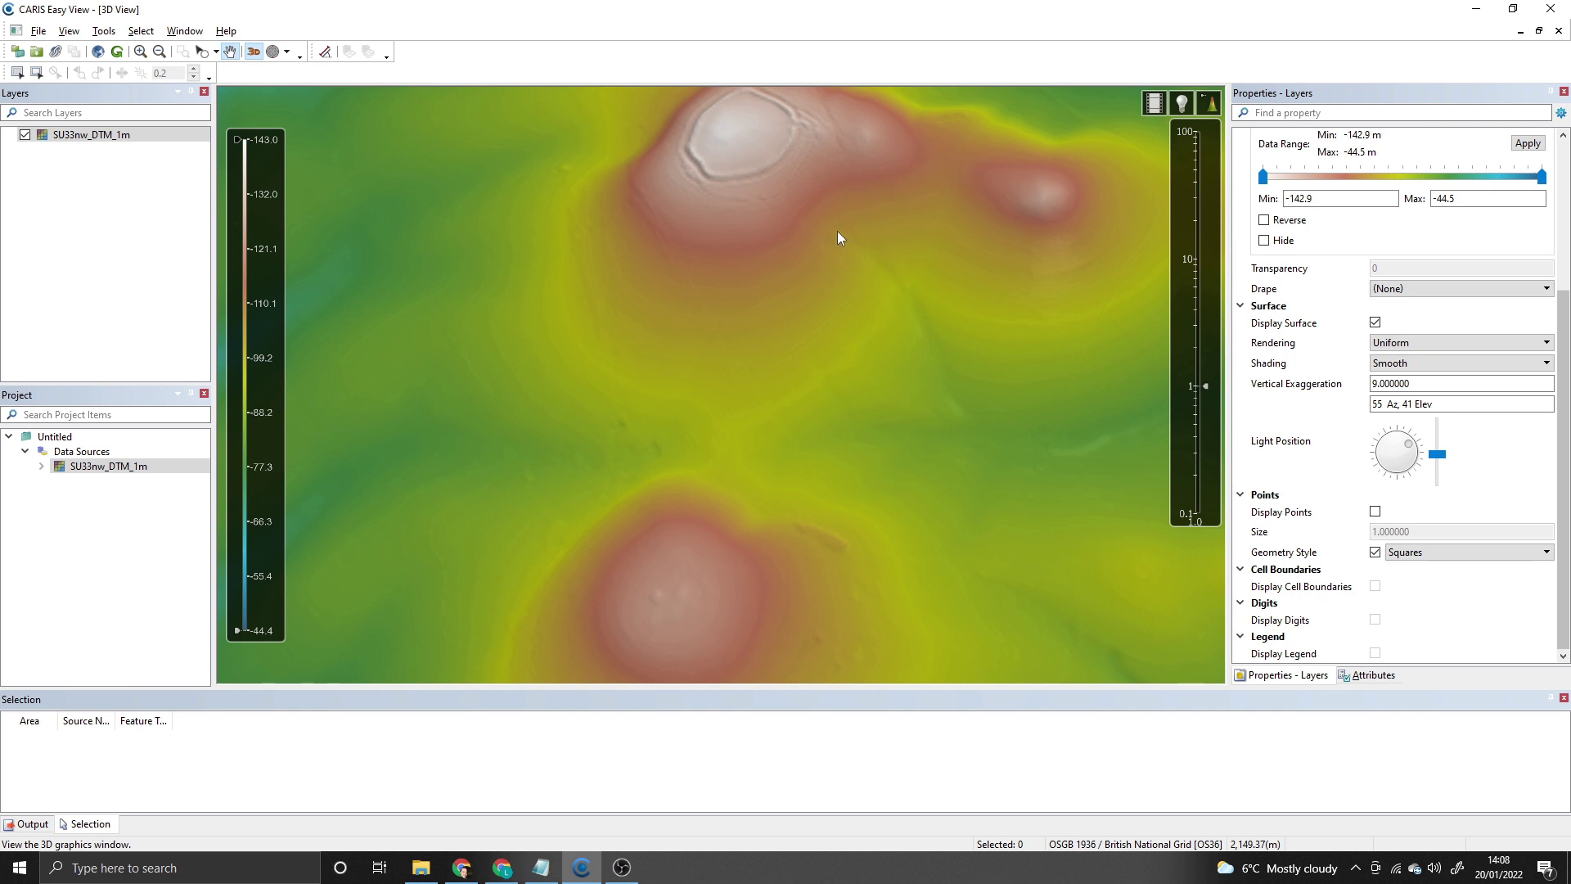
left_click_drag(838, 237, 673, 272)
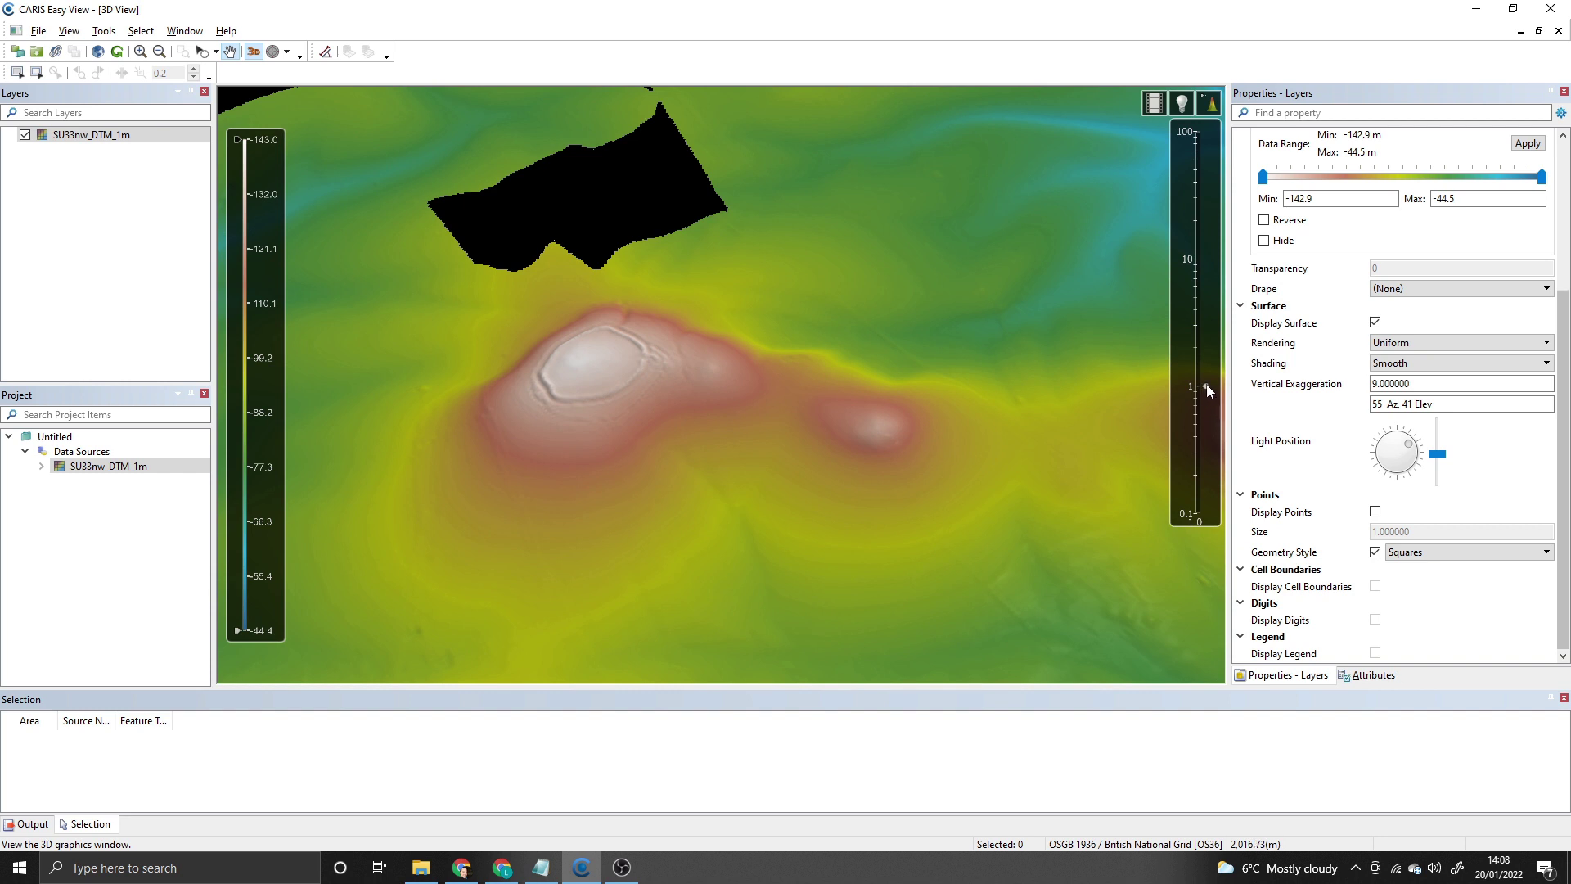
left_click_drag(1206, 385, 1206, 297)
Try a 3D vertical exaggeration of 7.3 on the hill south of the hillfort, and settle on 5.9.
left_click_drag(777, 439, 754, 385)
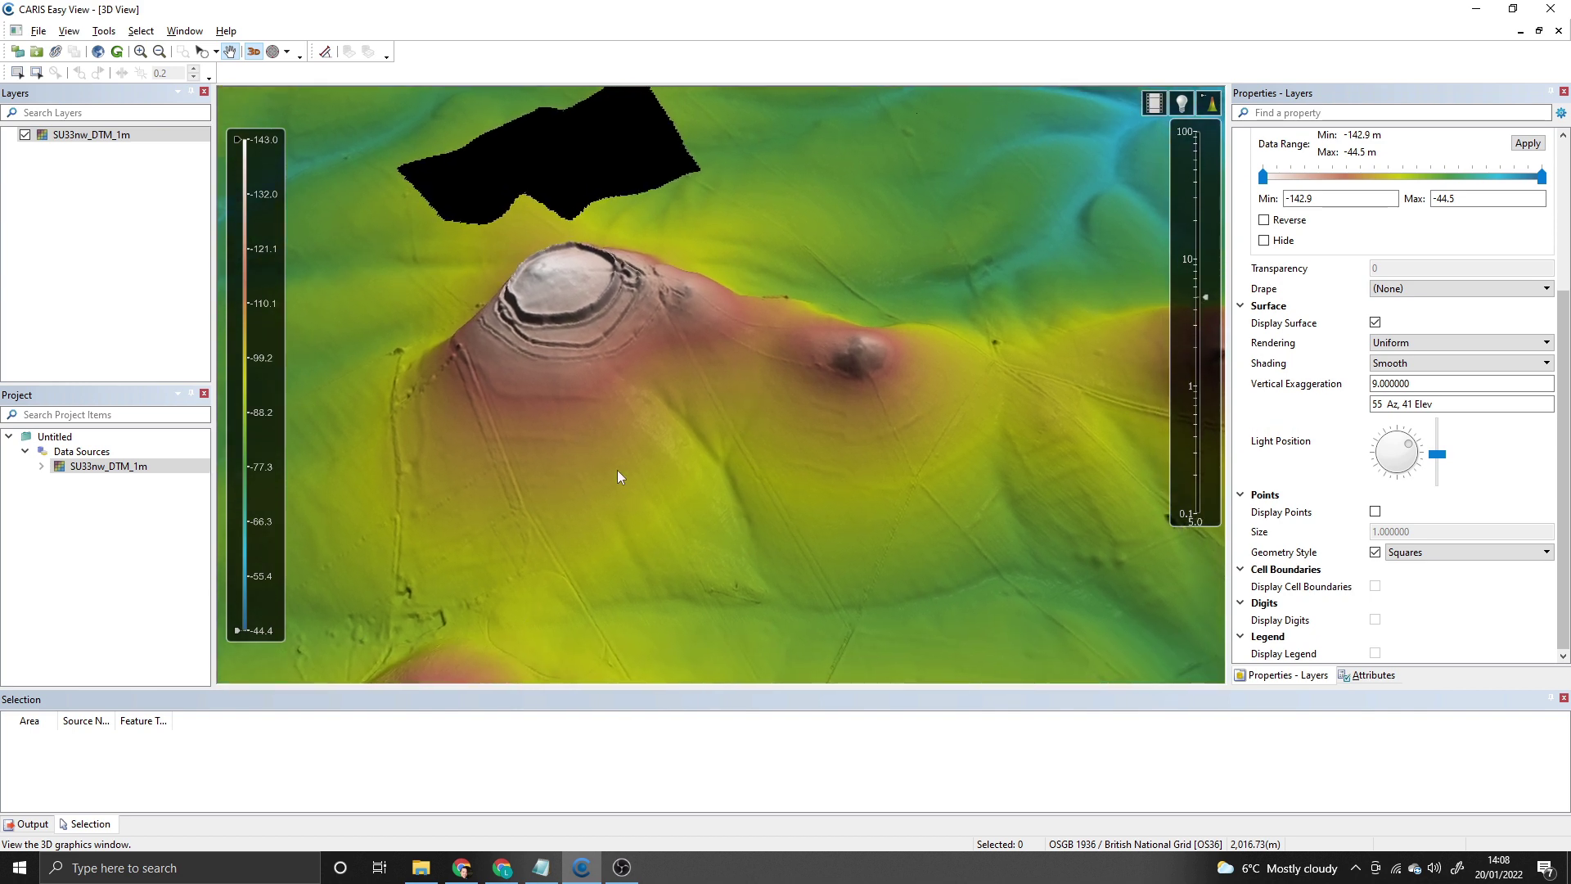
mouse_move(617, 472)
left_mouse_down()
mouse_move(595, 420)
mouse_move(597, 357)
mouse_move(602, 491)
left_mouse_up()
left_click_drag(679, 311, 652, 478)
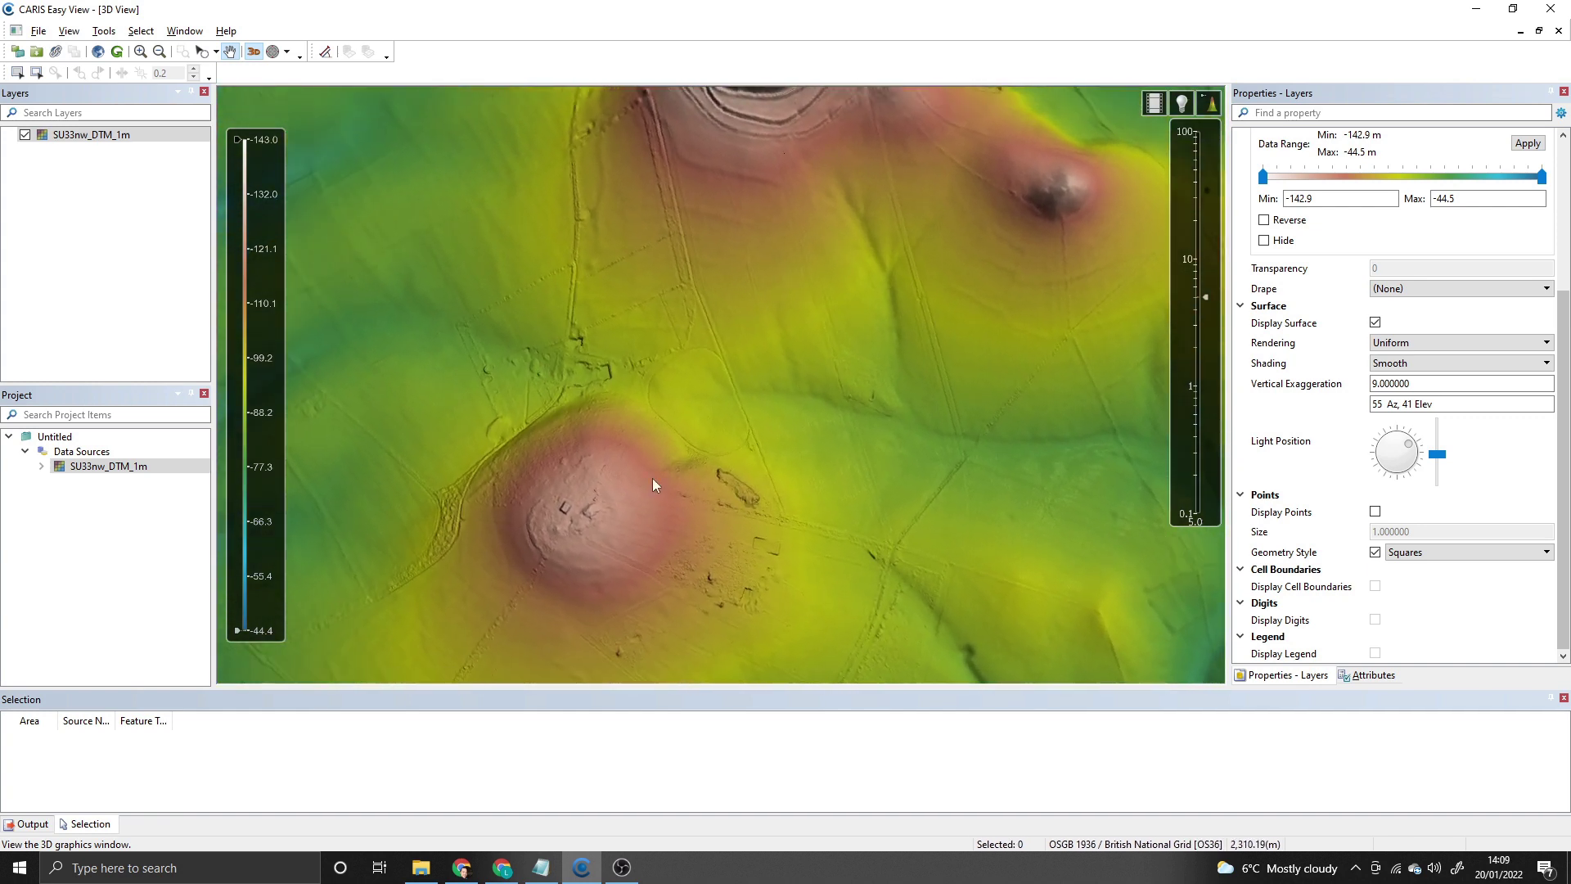
scroll(653, 481, "up", 5)
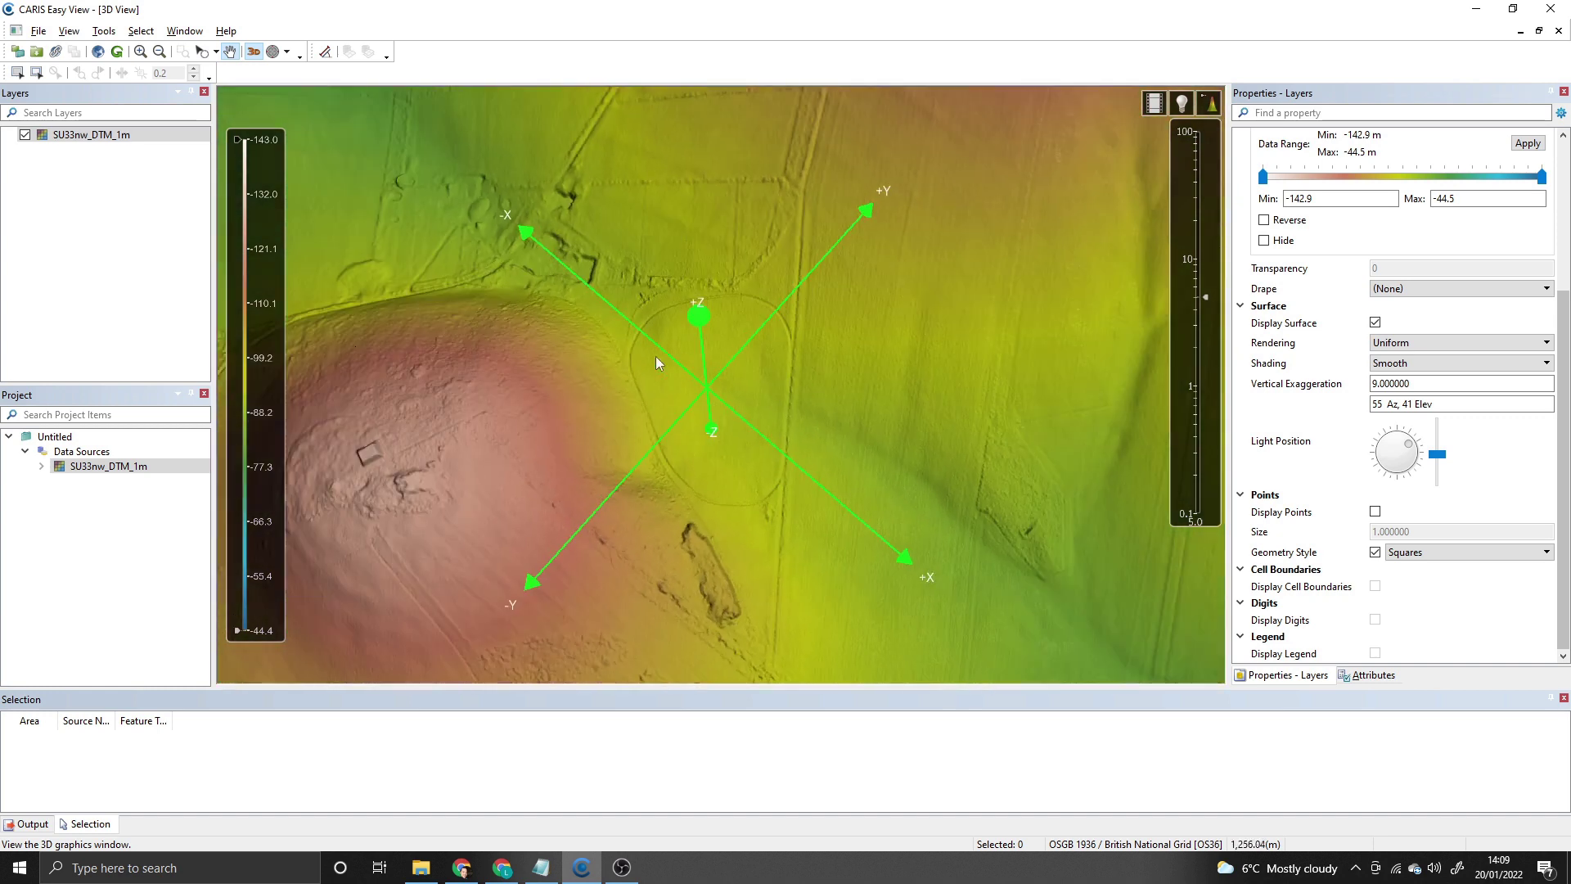
left_click_drag(656, 363, 741, 417)
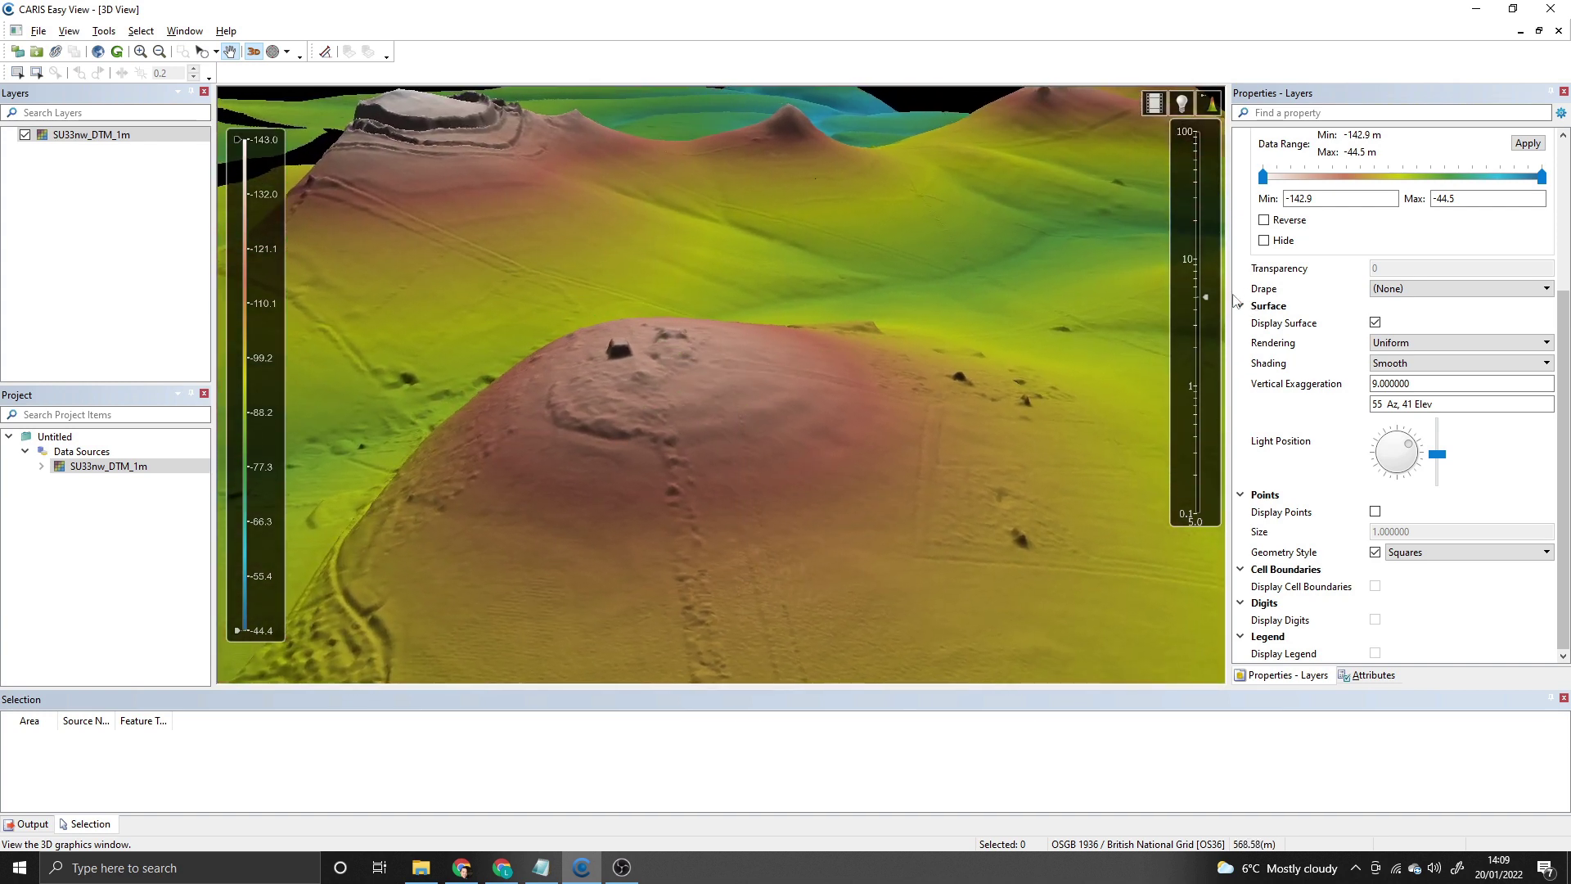
left_click_drag(1209, 294, 1211, 276)
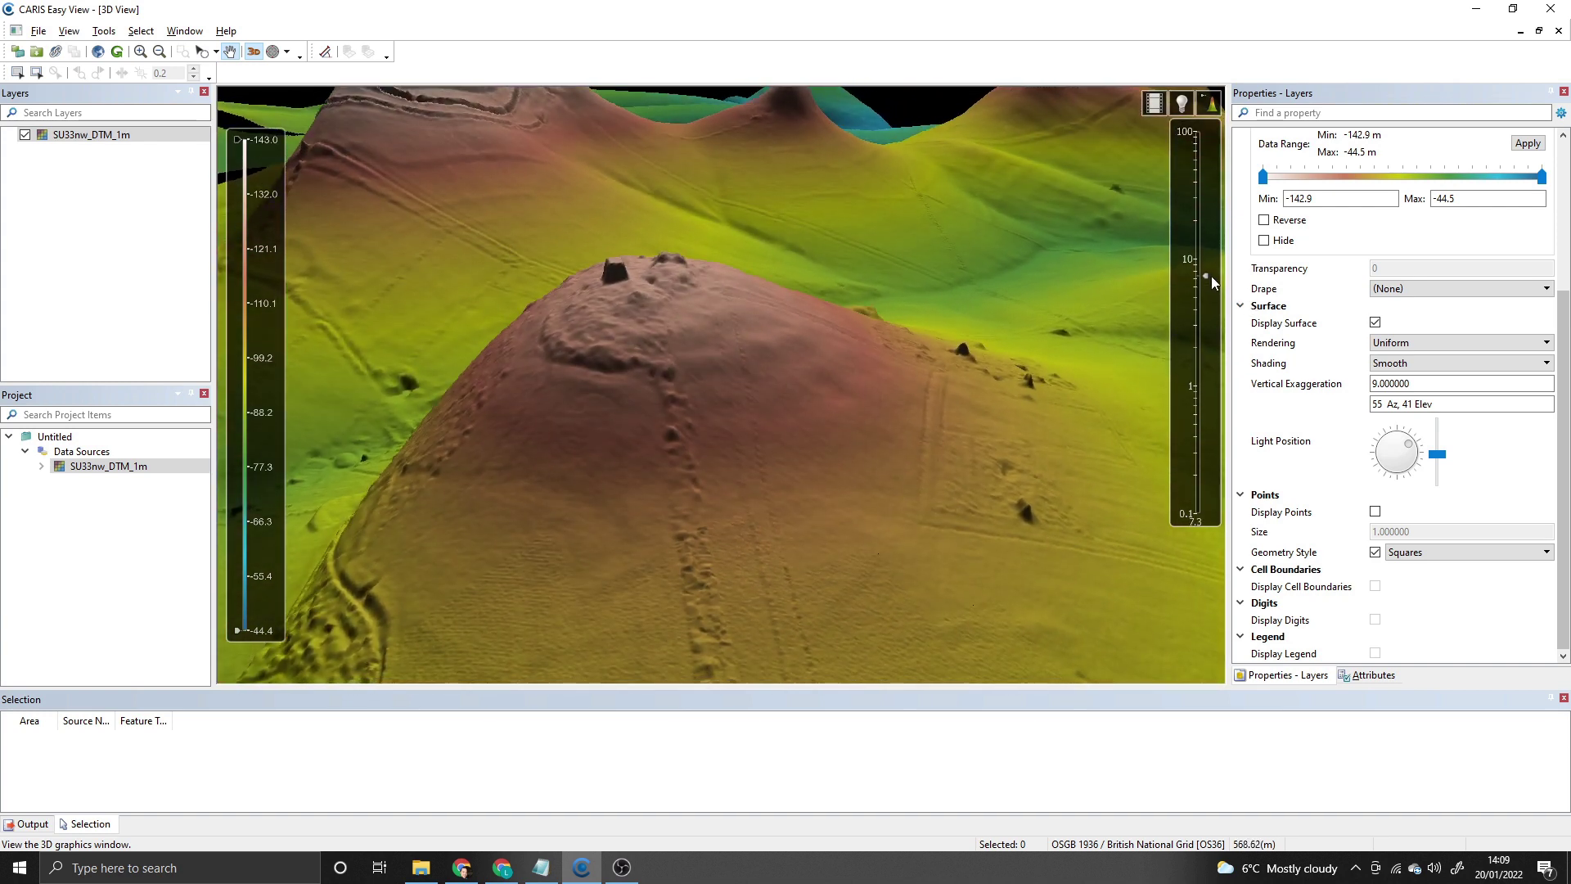
left_click_drag(547, 200, 488, 390)
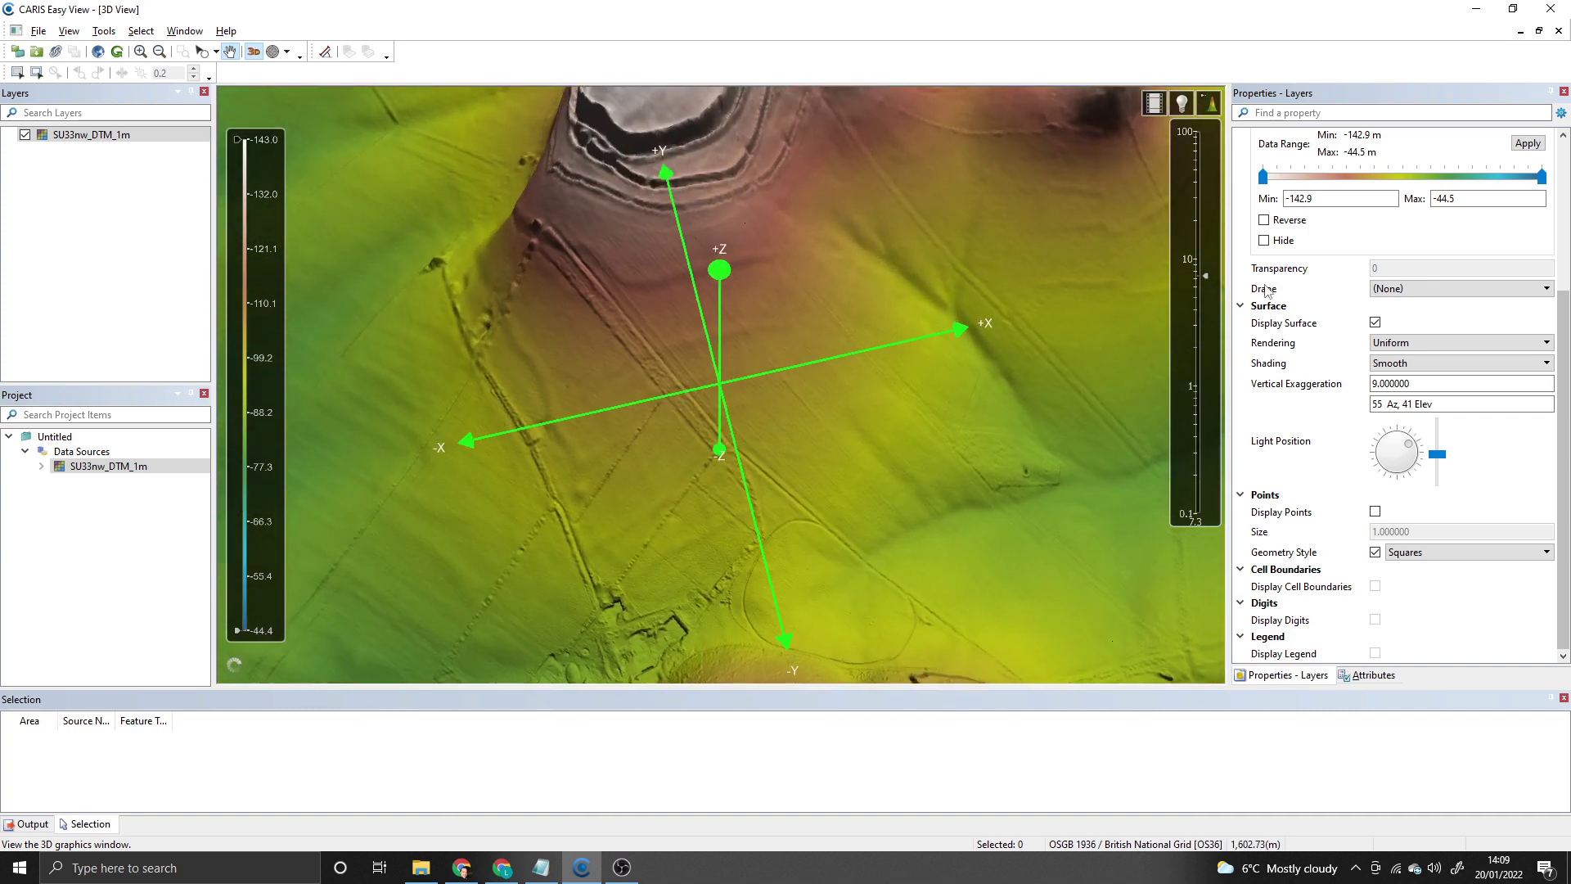
mouse_move(1206, 275)
left_mouse_down()
mouse_move(1206, 310)
mouse_move(1206, 239)
mouse_move(1206, 288)
left_mouse_up()
Examine Danebury hillfort's ramparts and the surrounding linear earthworks in 3D, first from above and from a low oblique angle.
left_click_drag(634, 344, 833, 292)
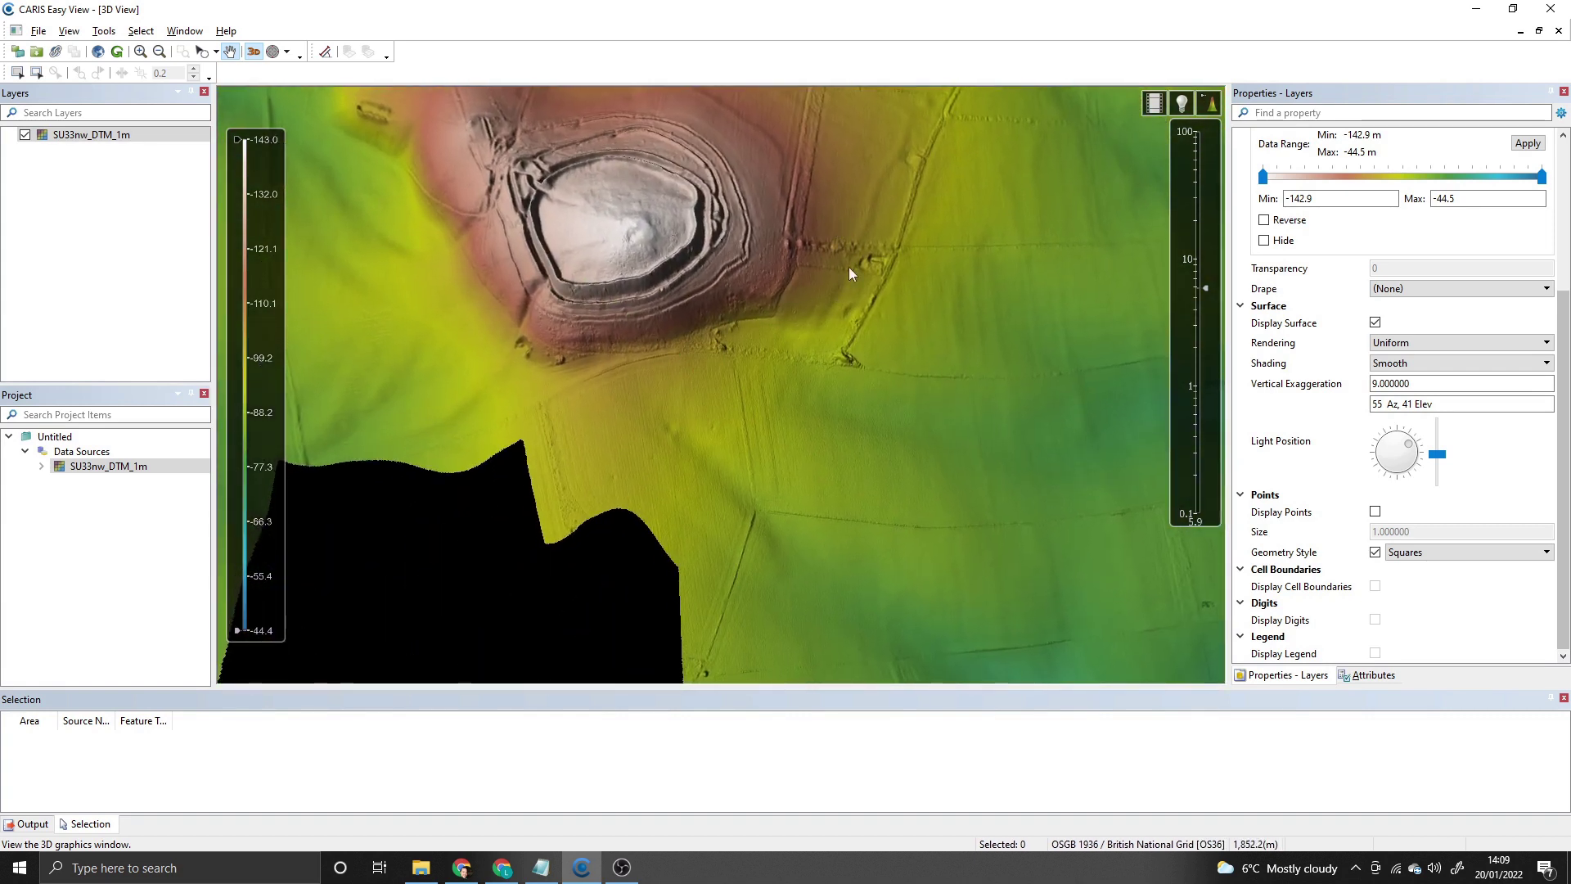
left_click_drag(841, 228, 840, 156)
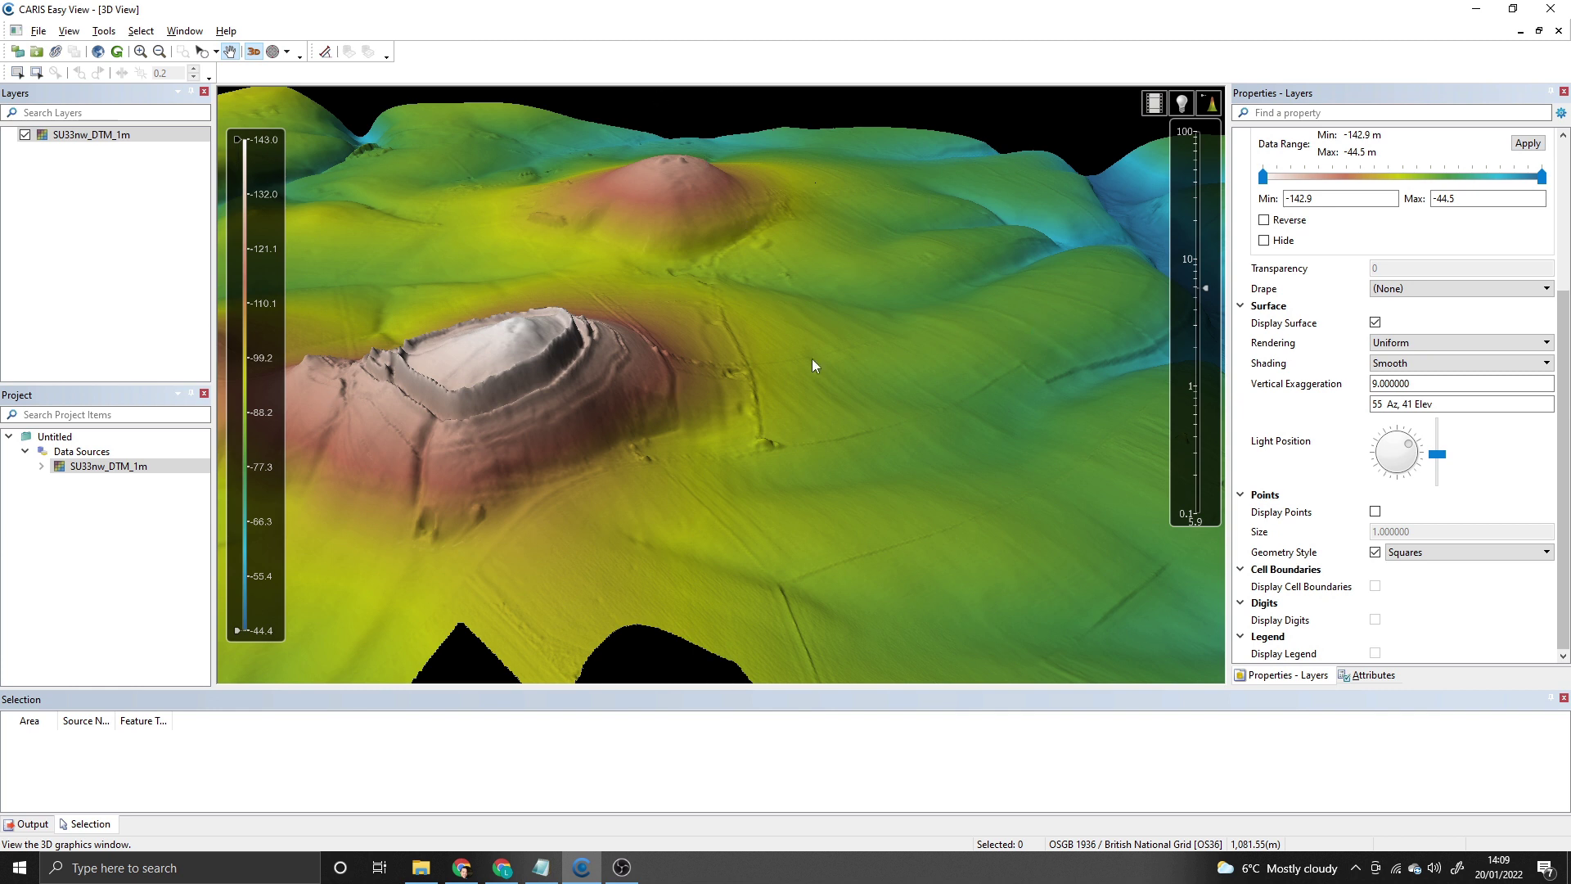
mouse_move(853, 221)
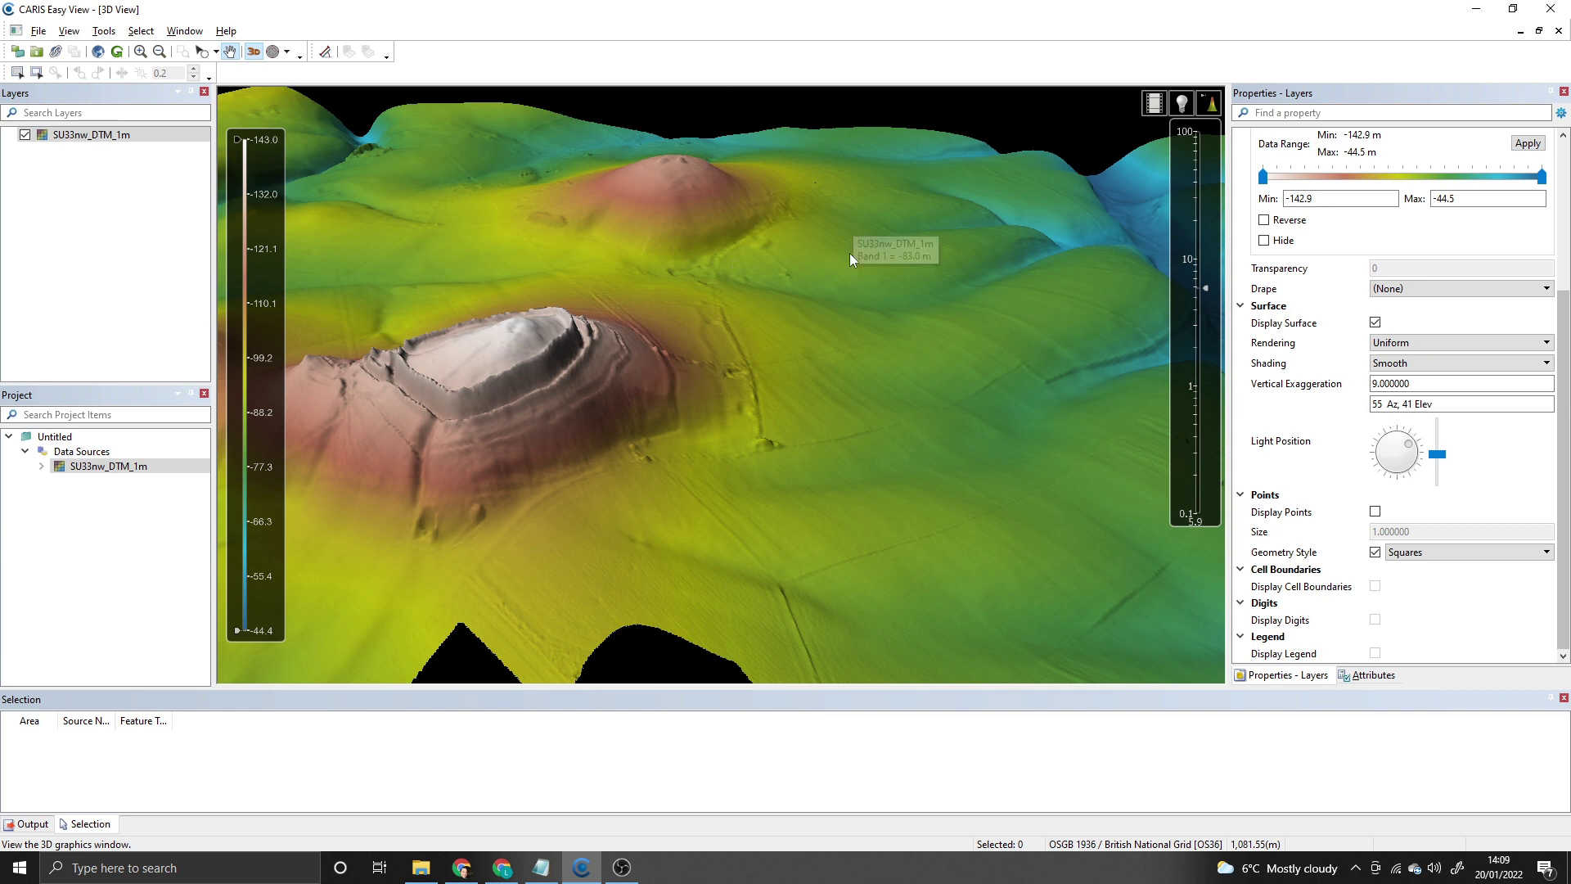
mouse_move(734, 162)
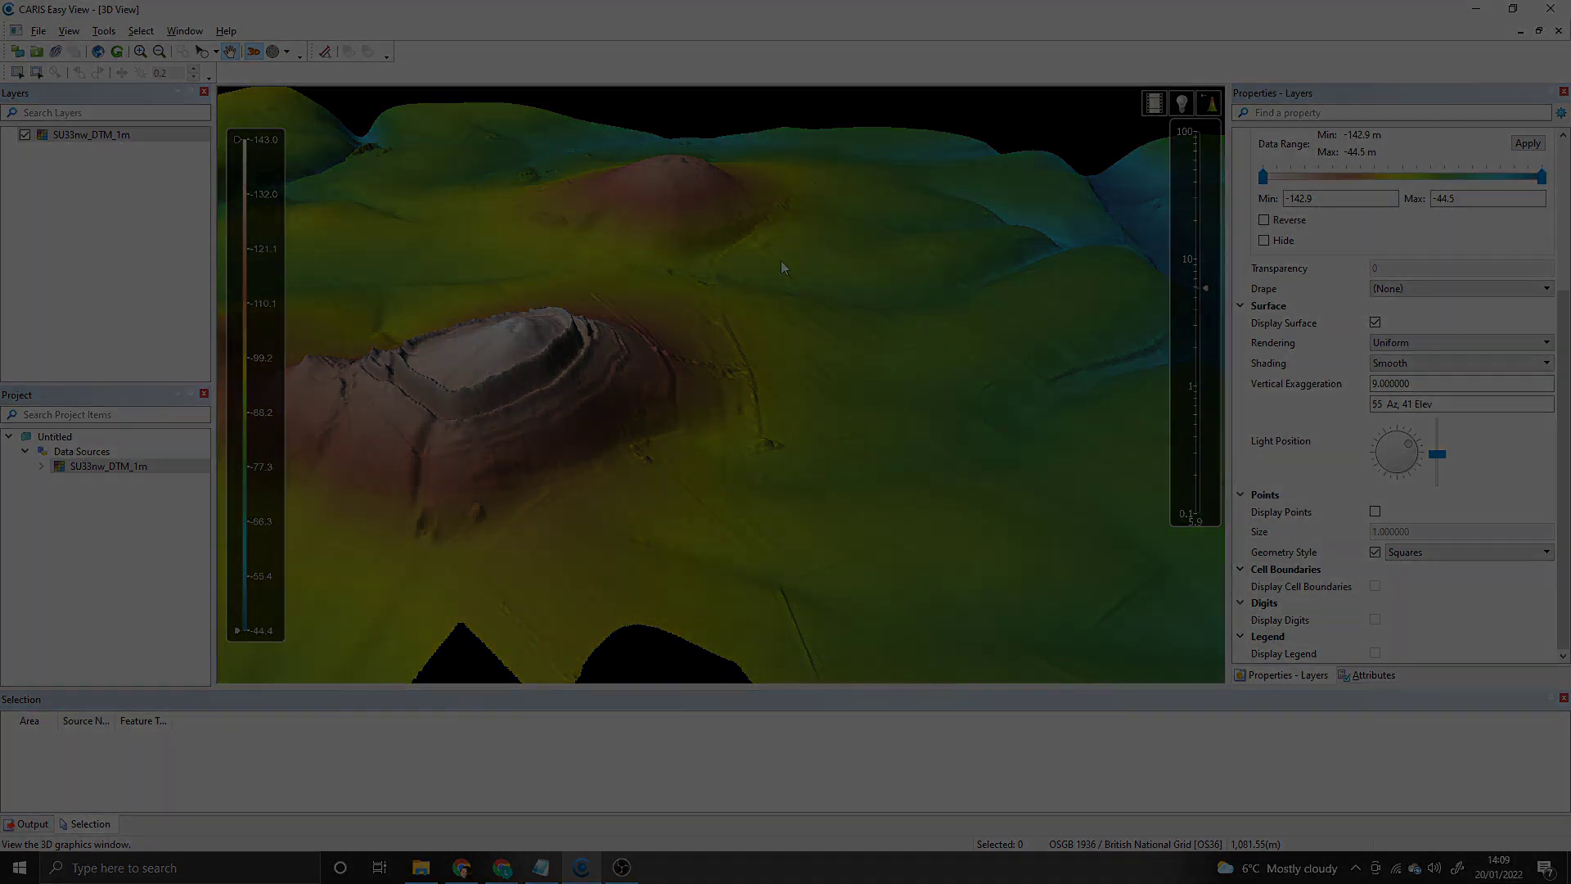
mouse_move(783, 223)
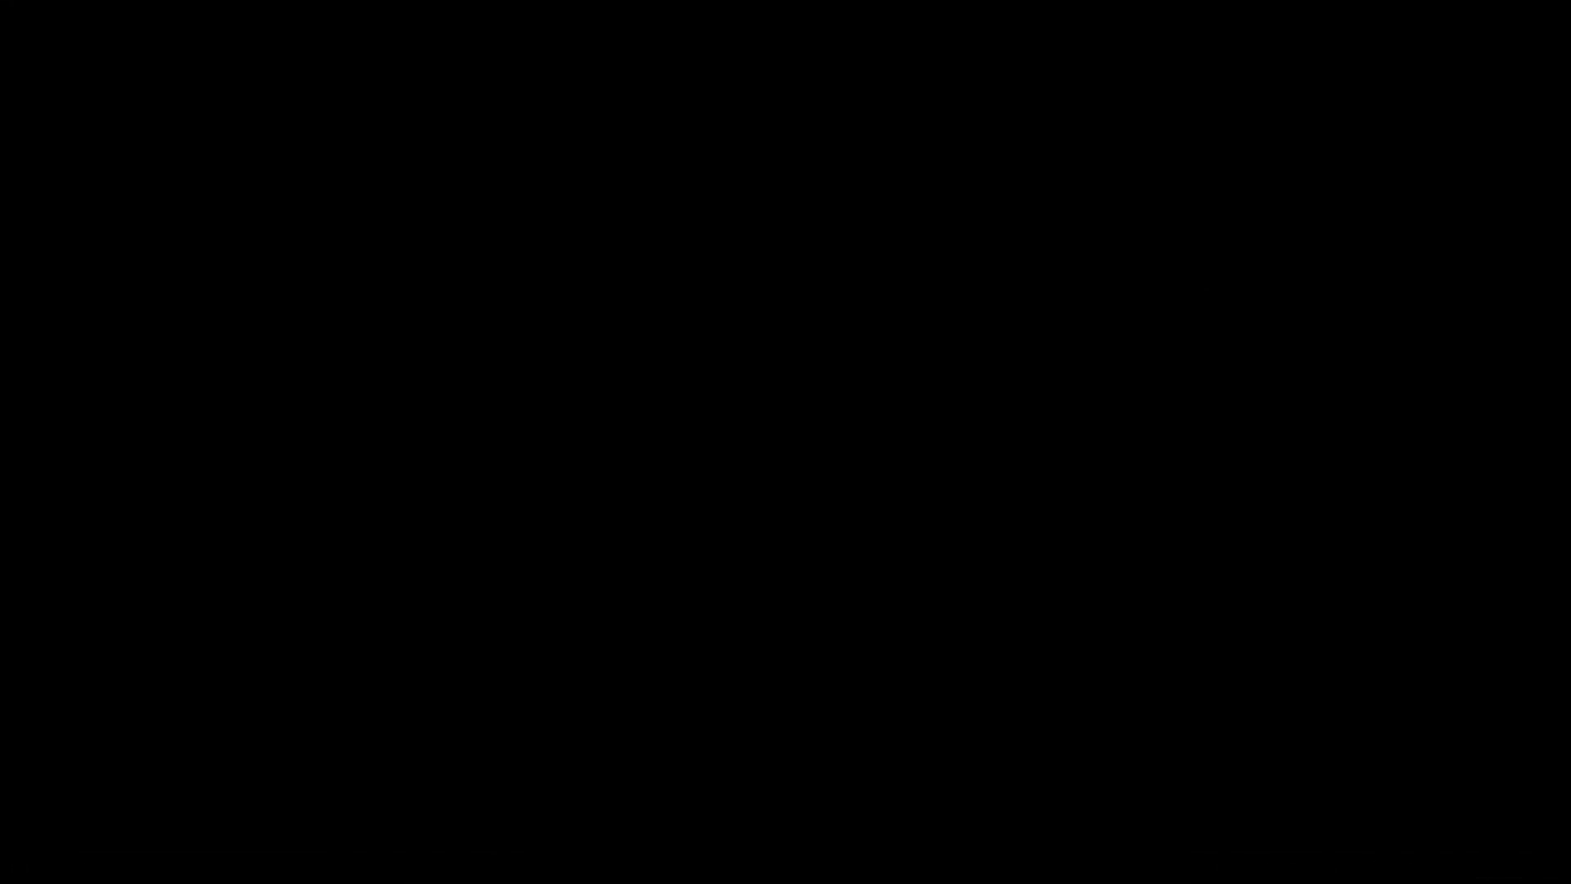